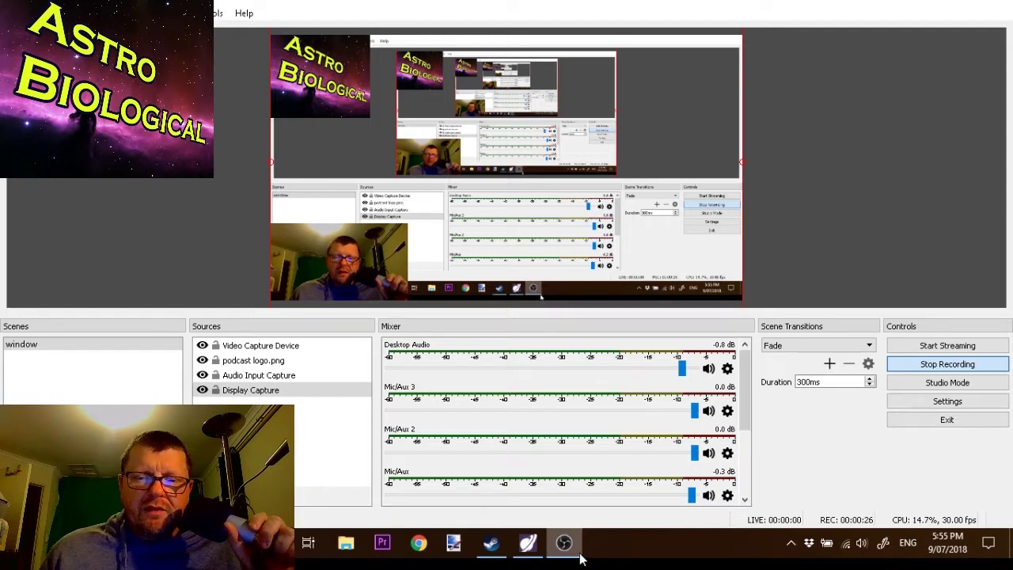
Step: Switch to Universe Sandbox and examine Earth's surface from several sides and distances
left_click(528, 545)
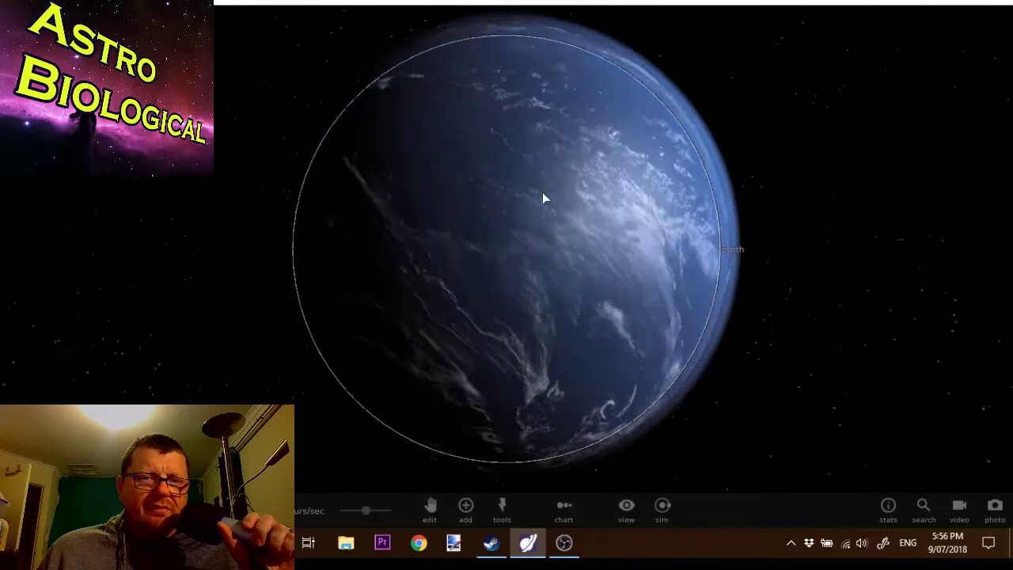
left_click_drag(539, 189, 402, 227)
left_click_drag(590, 228, 411, 231)
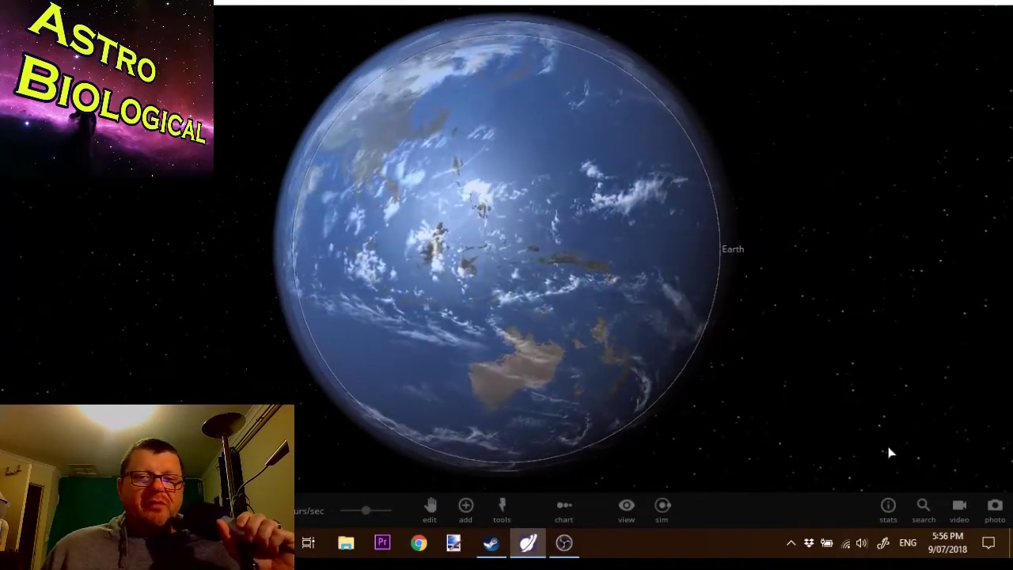
left_click_drag(500, 181, 373, 127)
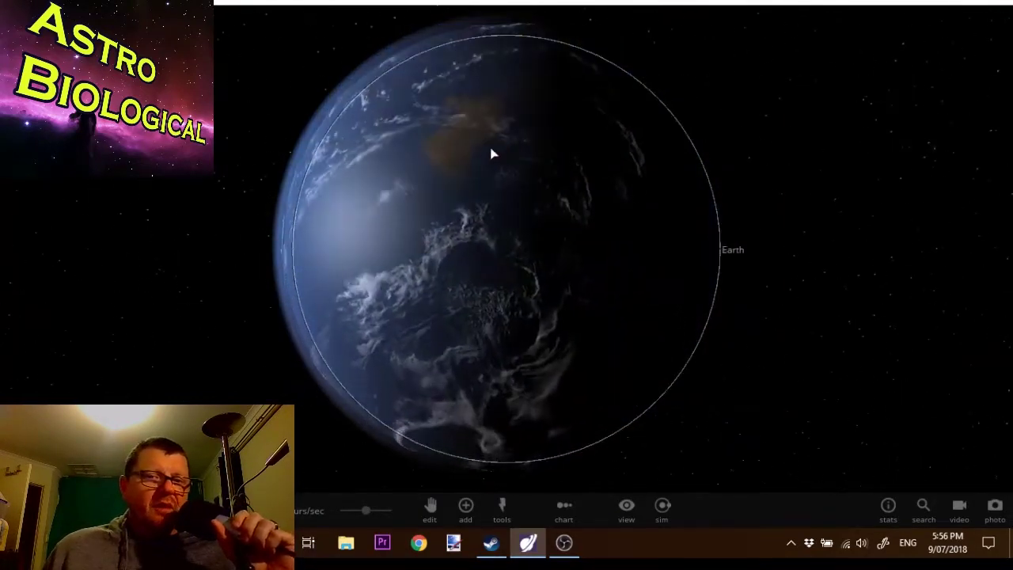
left_click_drag(485, 149, 331, 248)
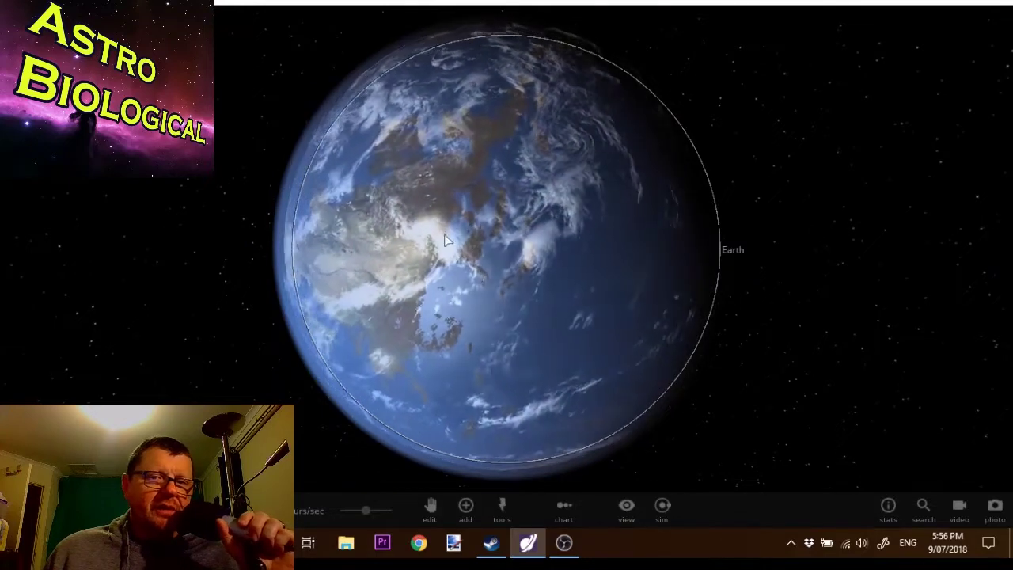
scroll(460, 238, "down", 5)
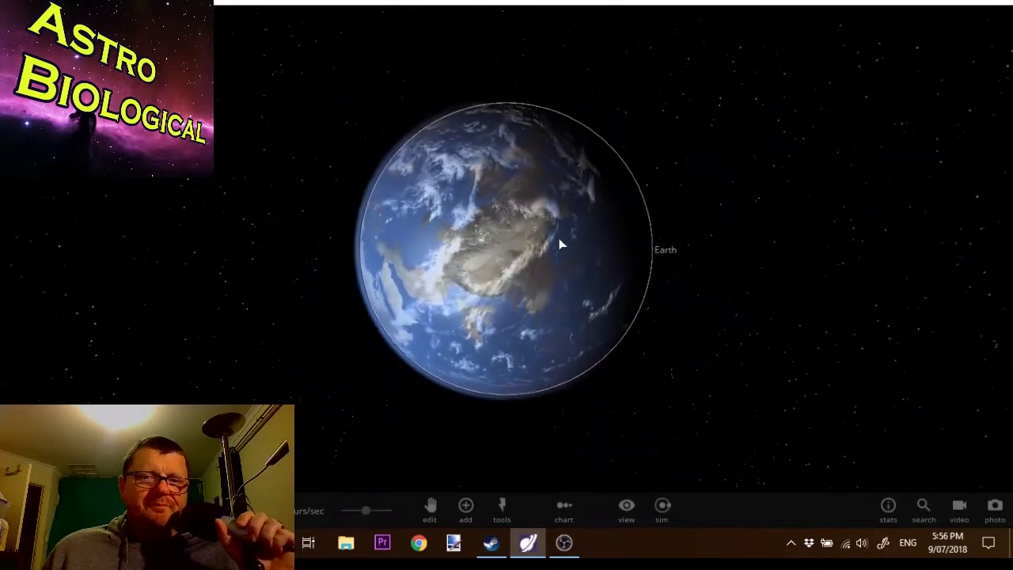
scroll(578, 230, "down", 3)
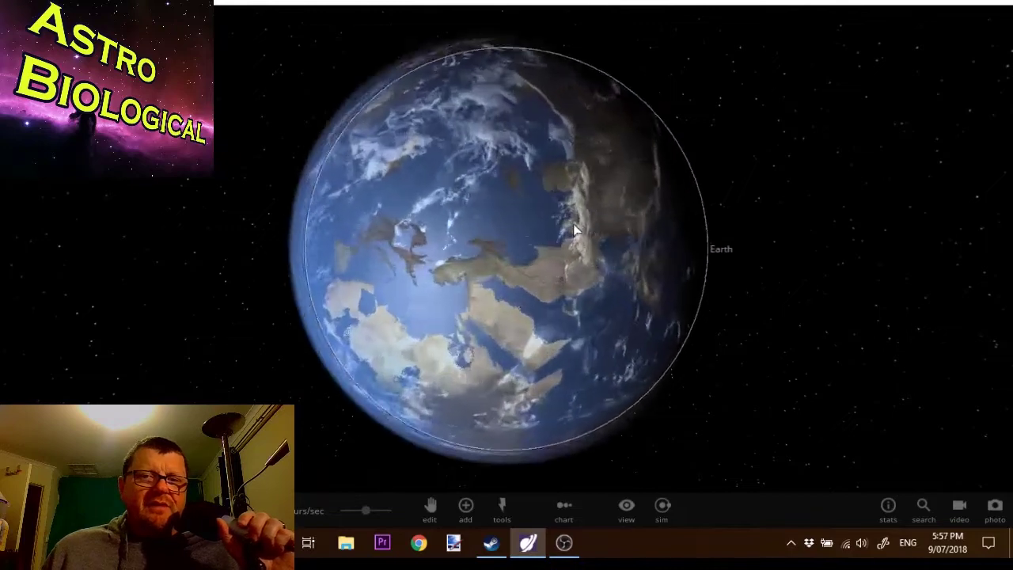
scroll(575, 229, "down", 5)
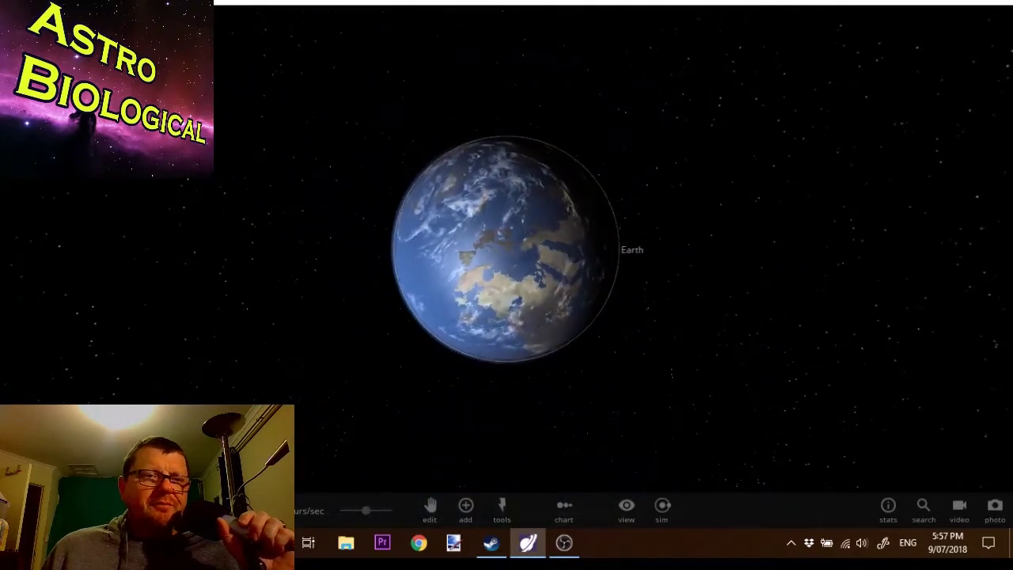
scroll(539, 235, "up", 2)
scroll(538, 235, "down", 2)
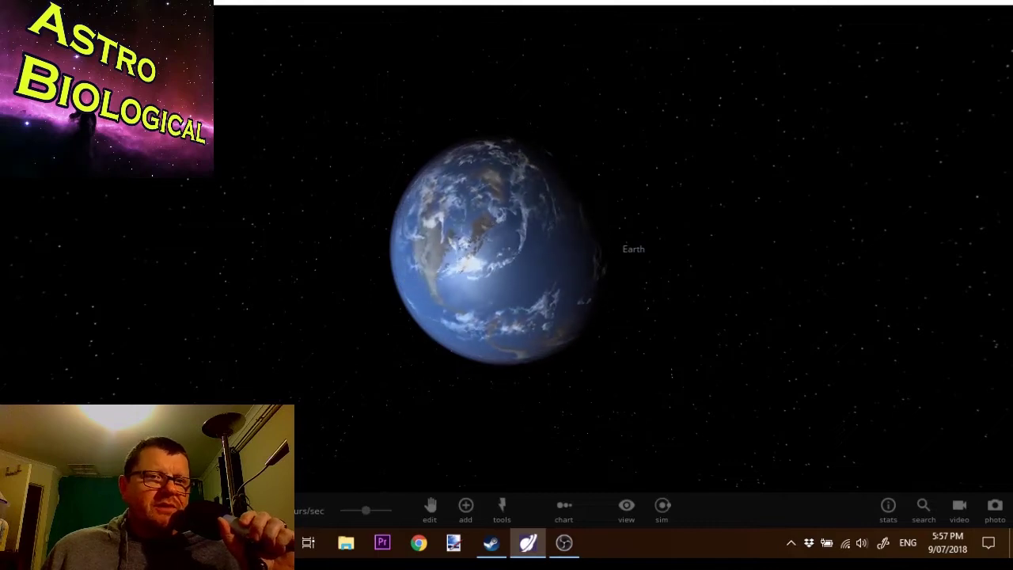
Step: Start a new empty simulation and set its background to Solid Black
key("Escape")
key("ctrl+n")
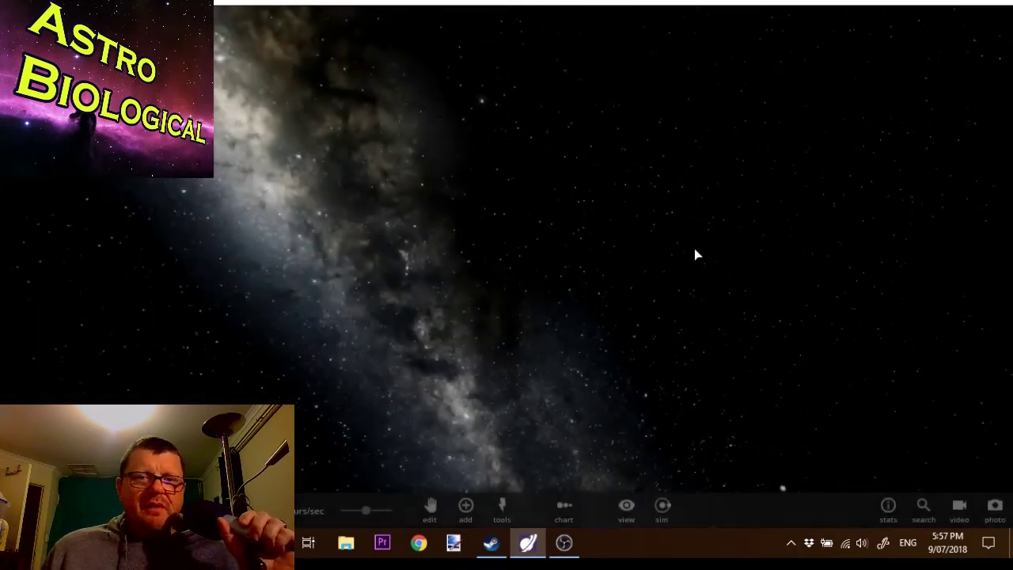
left_click(624, 511)
left_click(657, 473)
left_click(563, 439)
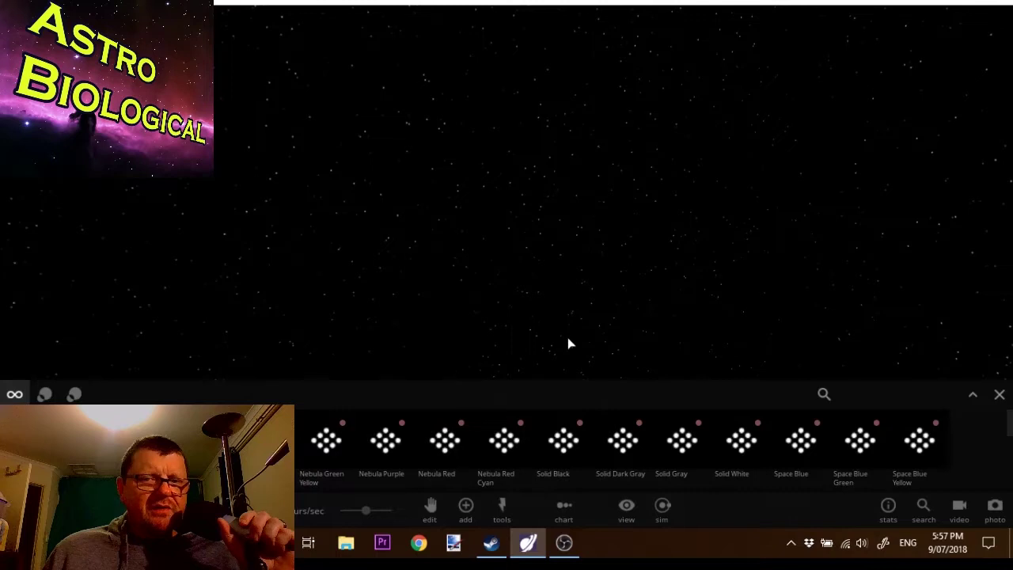
left_click(999, 394)
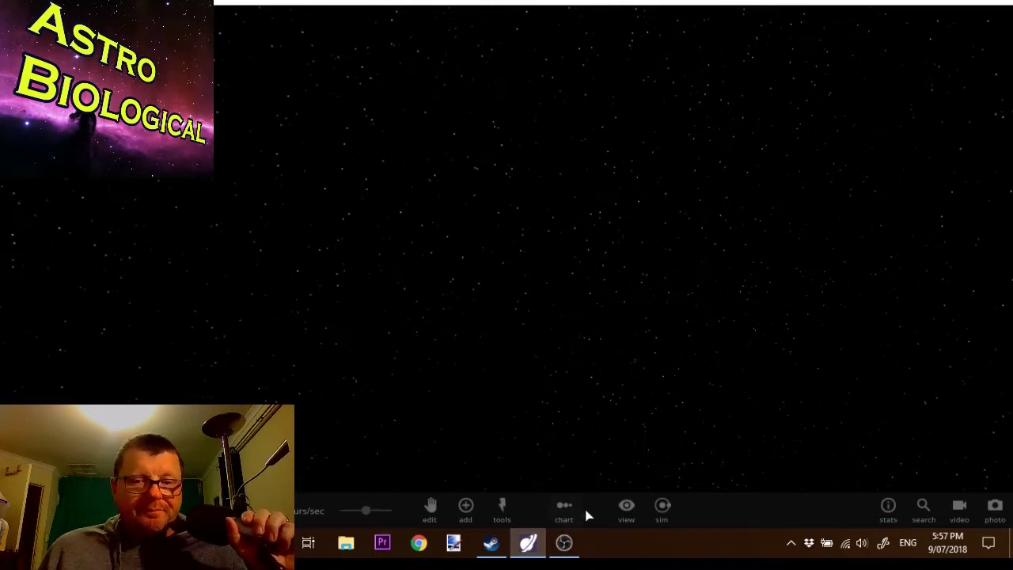
Step: Add the Sun from the object library to the middle of the empty simulation
left_click(466, 507)
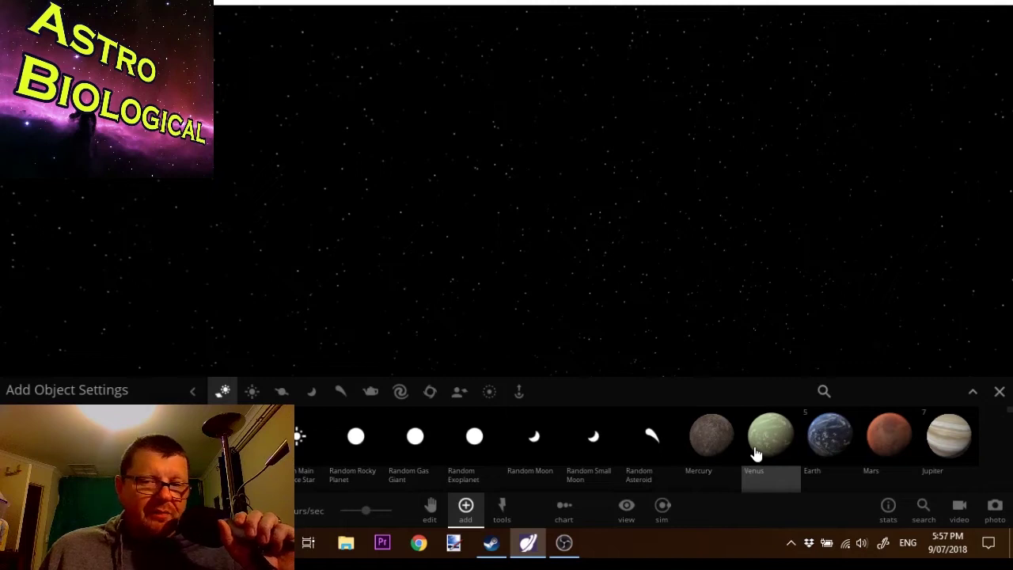
scroll(707, 433, "down", 5)
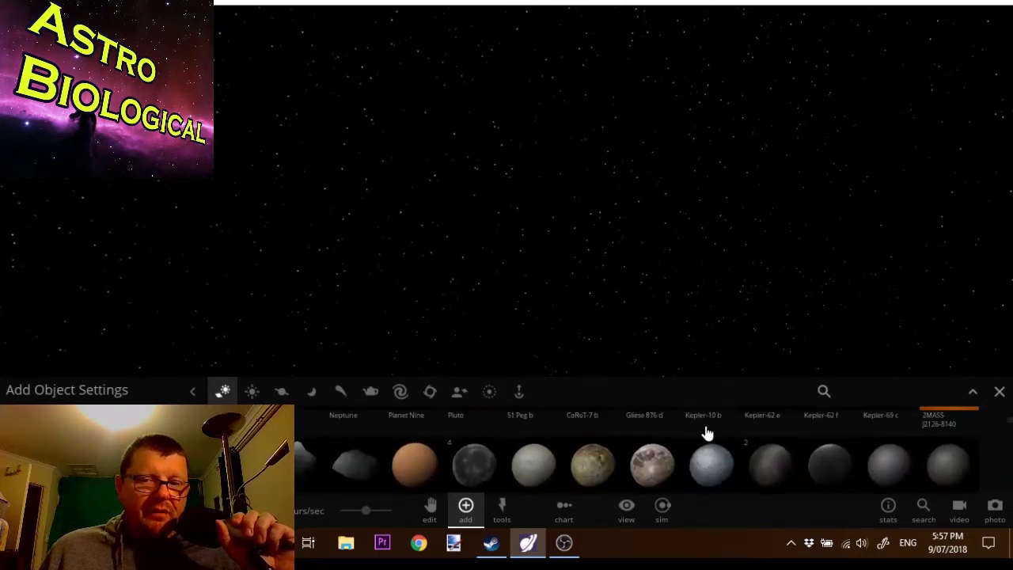
left_click(536, 439)
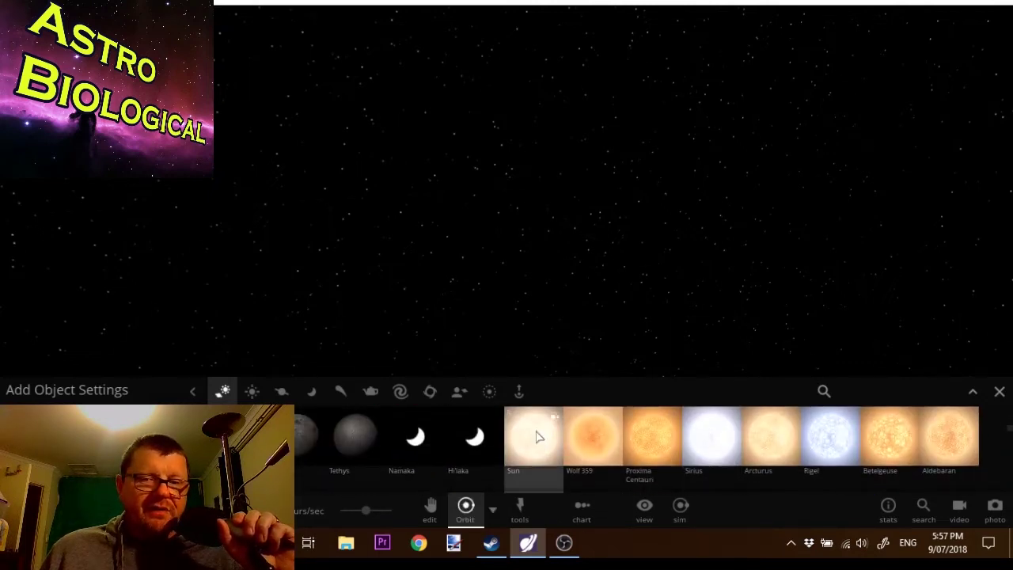
left_click(471, 186)
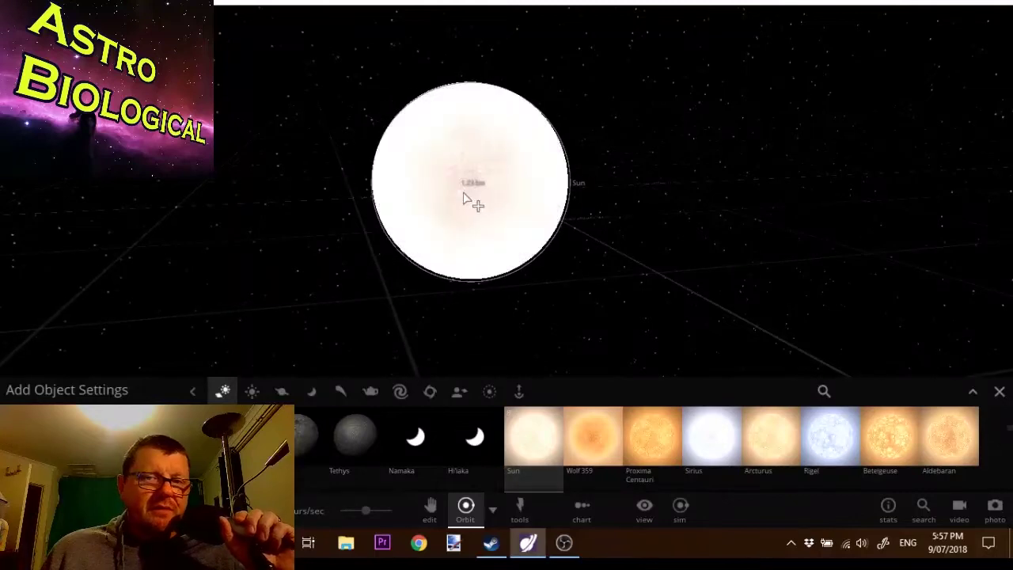
left_click(998, 390)
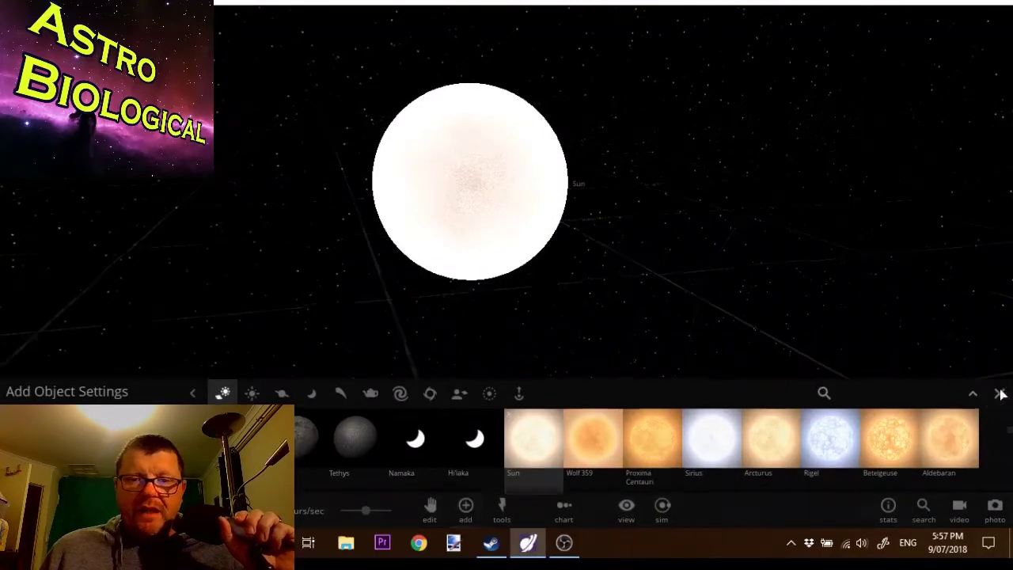
left_click(465, 506)
scroll(713, 457, "up", 4)
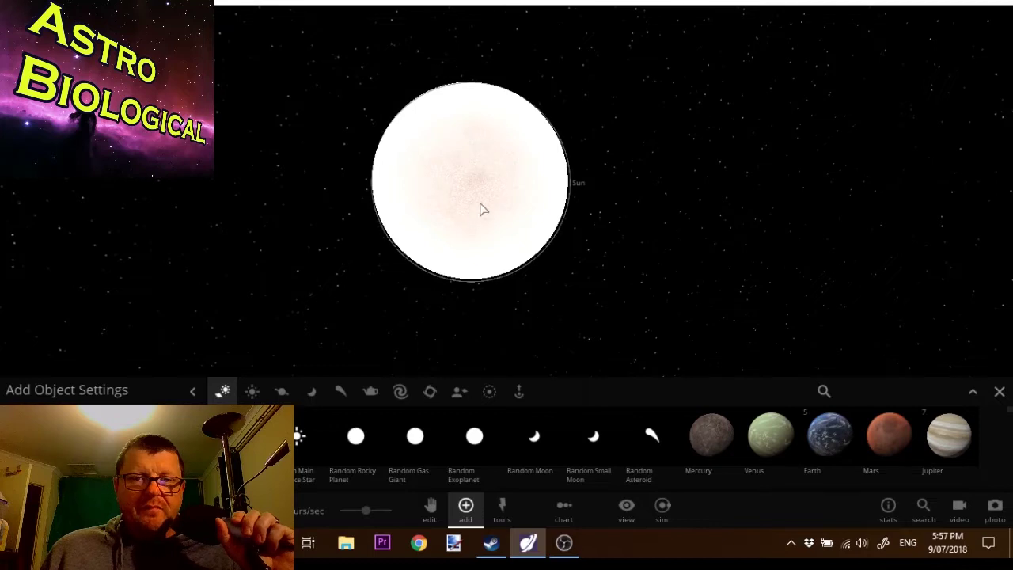
left_click(999, 393)
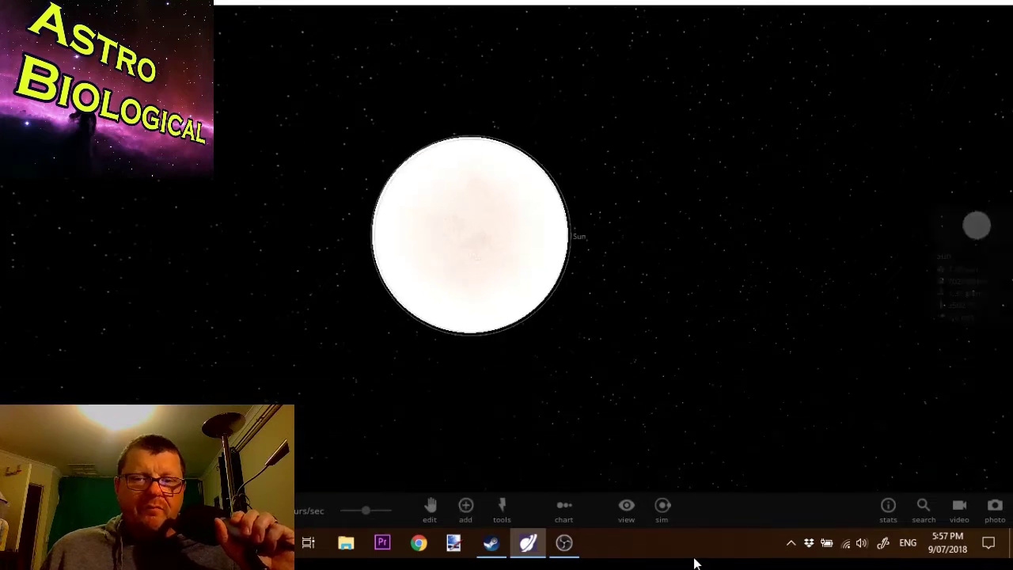
Step: Turn on the habitable zone display for the simulation
left_click(626, 509)
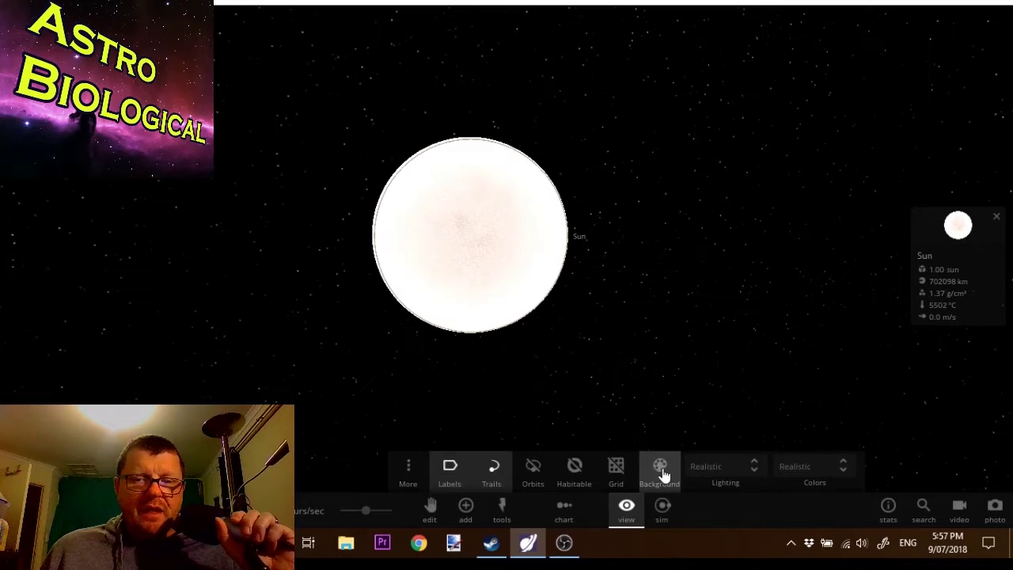
left_click(574, 467)
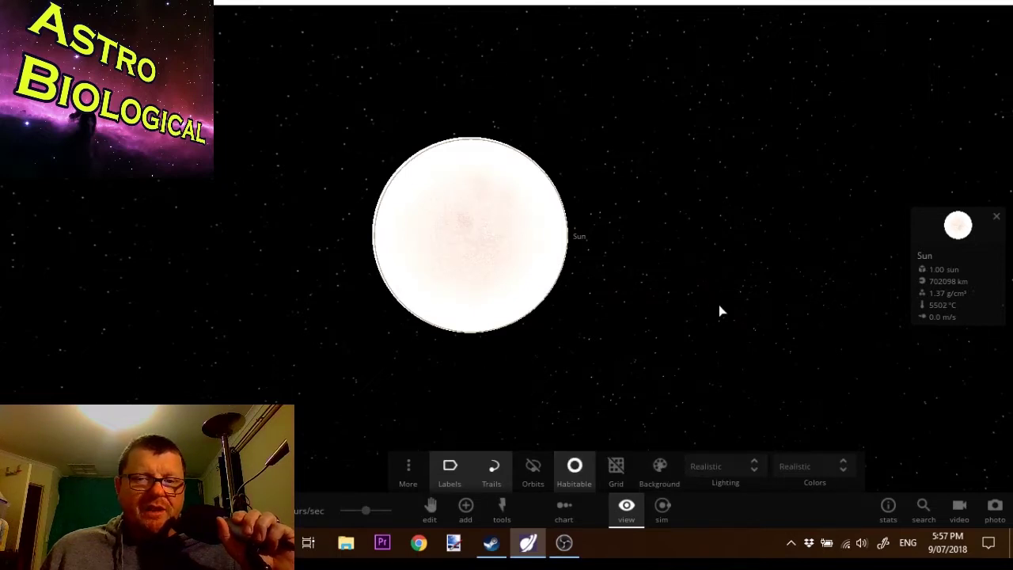
Step: Examine the coloured habitable zone around the Sun from a distance, from above and at an angle, and return close to the star
scroll(704, 285, "down", 5)
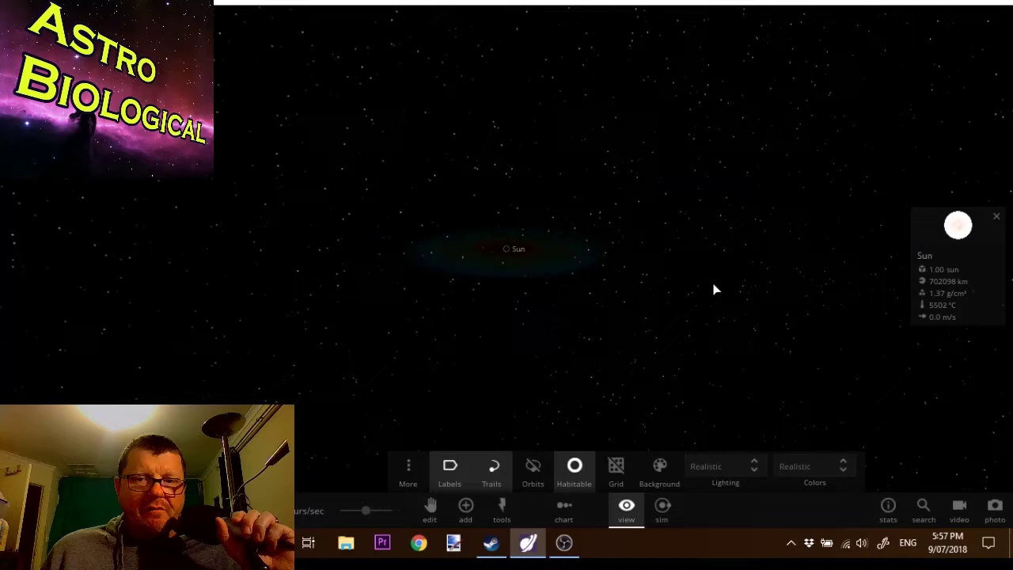
scroll(703, 276, "up", 4)
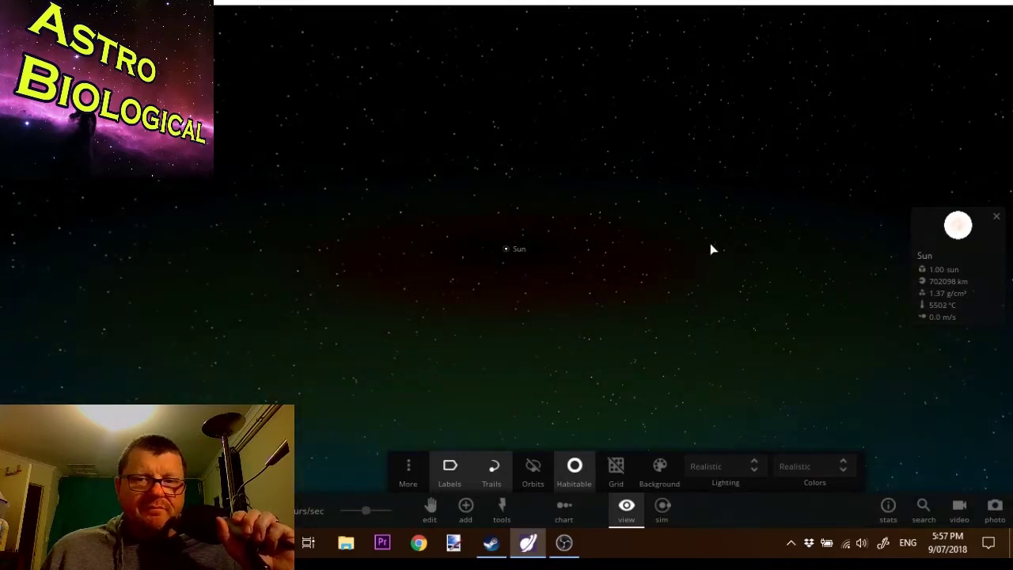
left_click_drag(710, 238, 697, 435)
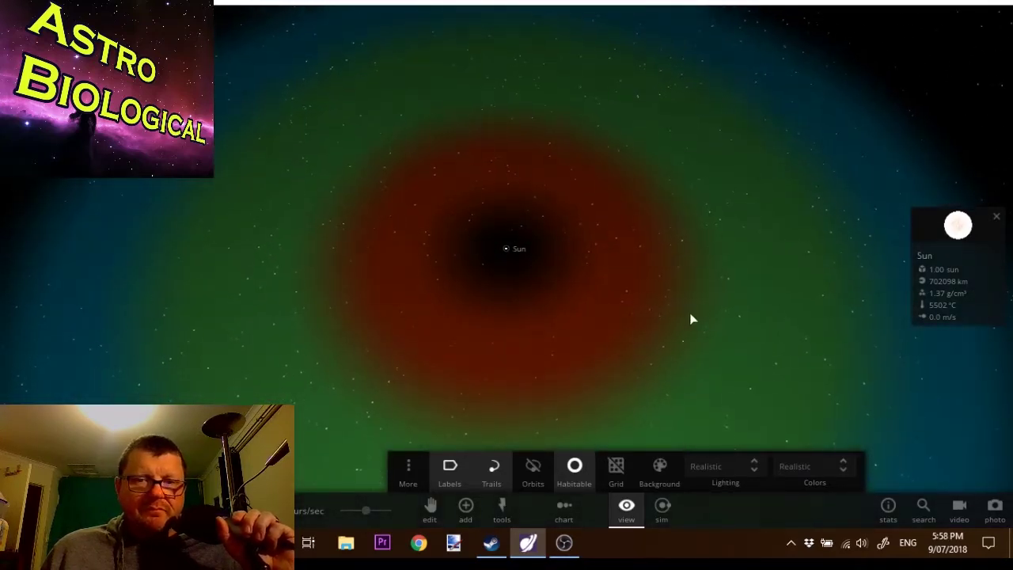
scroll(692, 331, "up", 2)
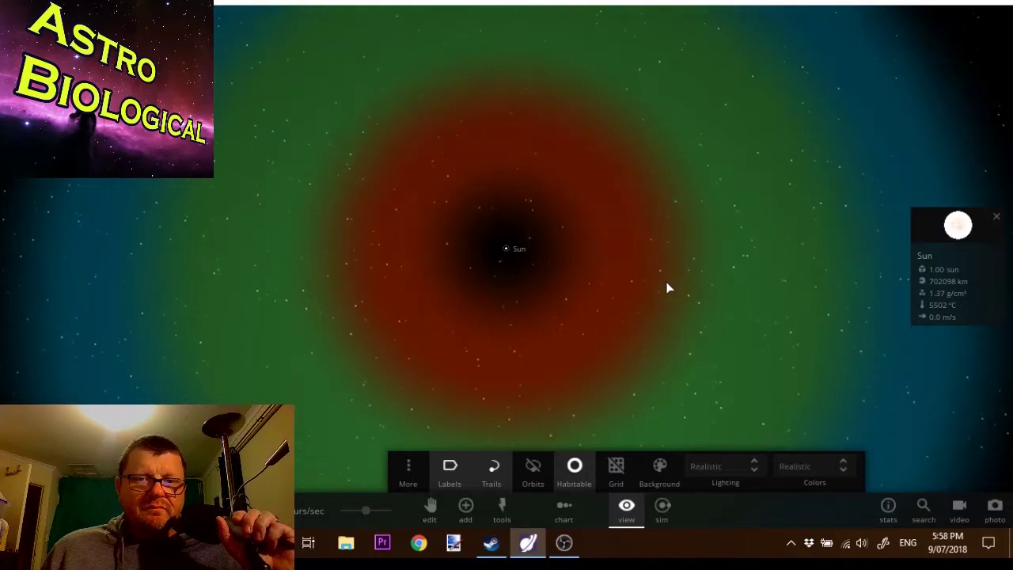
left_click_drag(633, 203, 333, 126)
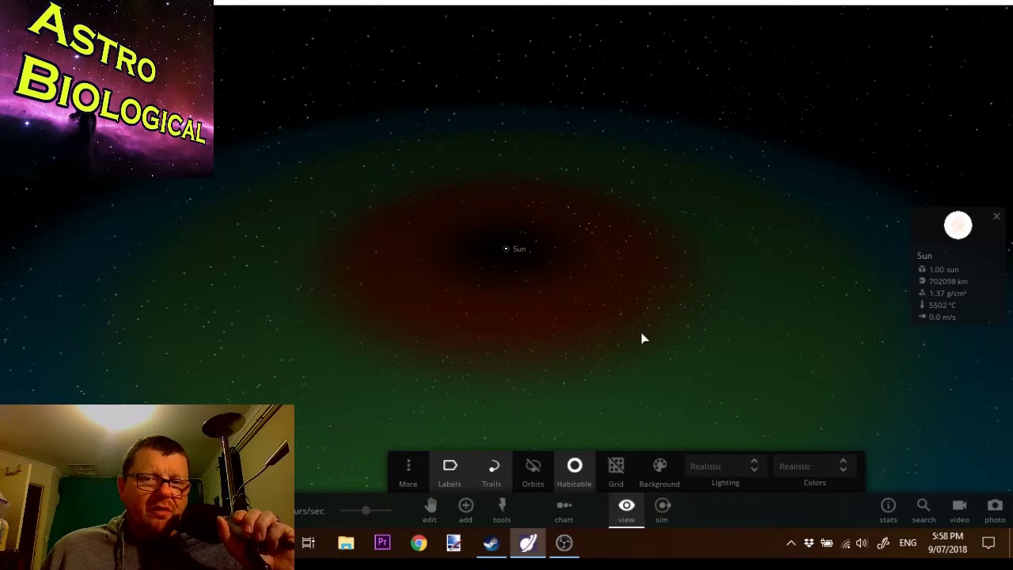
scroll(634, 316, "up", 3)
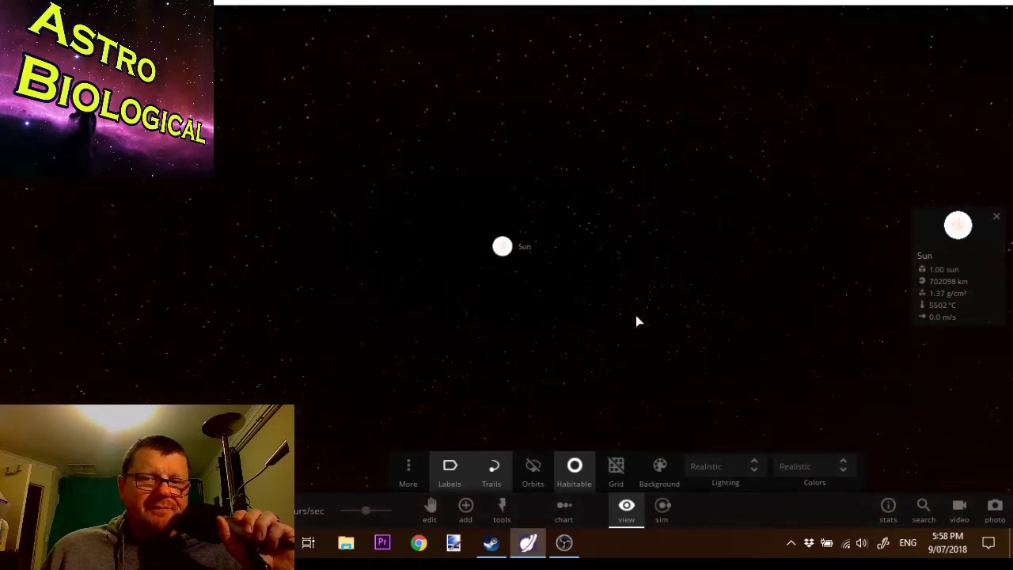
scroll(635, 315, "up", 2)
scroll(635, 314, "up", 3)
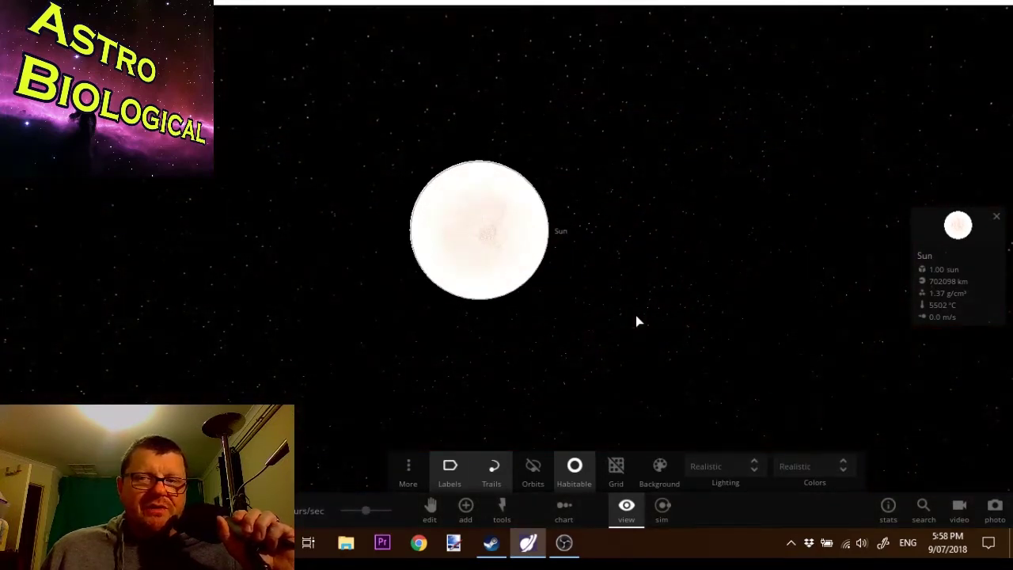
scroll(635, 315, "up", 1)
scroll(635, 315, "down", 1)
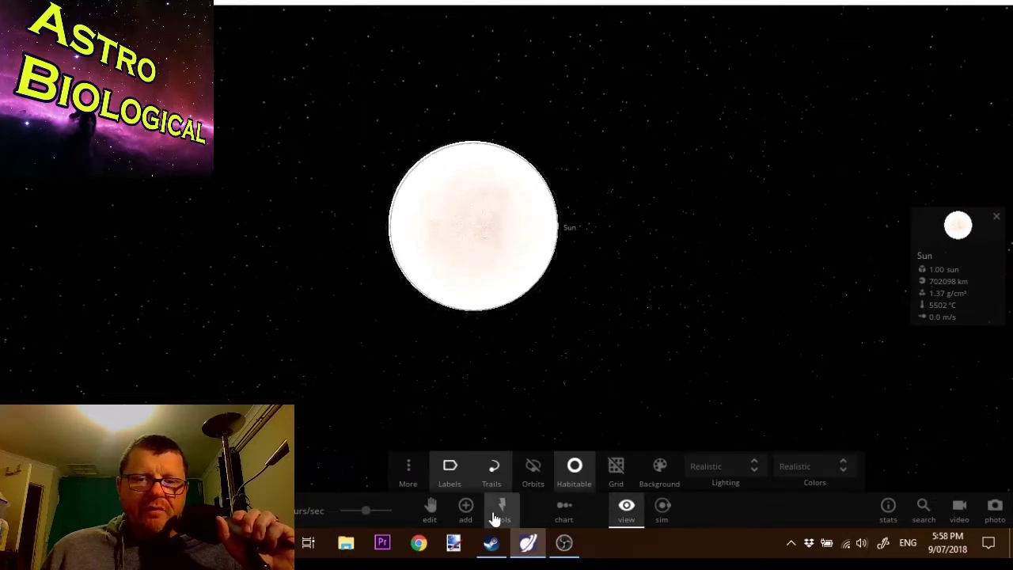
Step: Add Earth in orbit around the Sun at about 1.2 AU, within the green band of the habitable zone
left_click(466, 511)
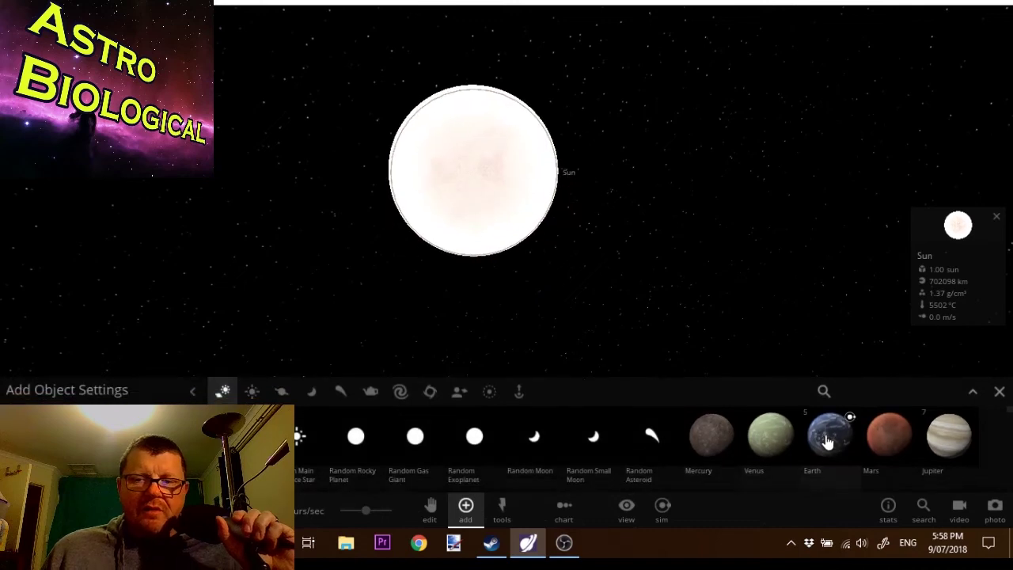
scroll(484, 206, "down", 1)
scroll(551, 226, "down", 2)
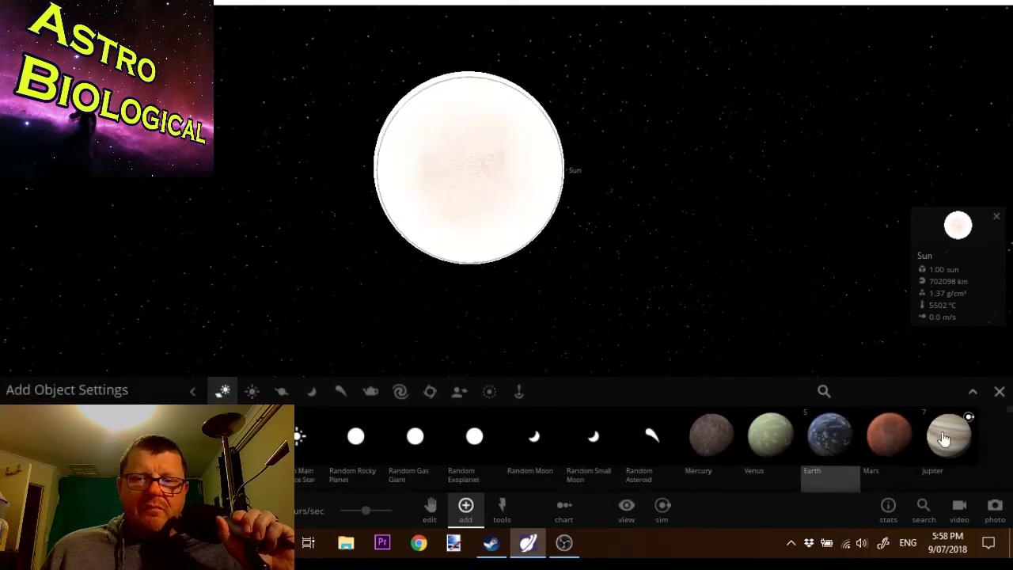
left_click(836, 446)
scroll(593, 299, "down", 2)
scroll(595, 303, "down", 4)
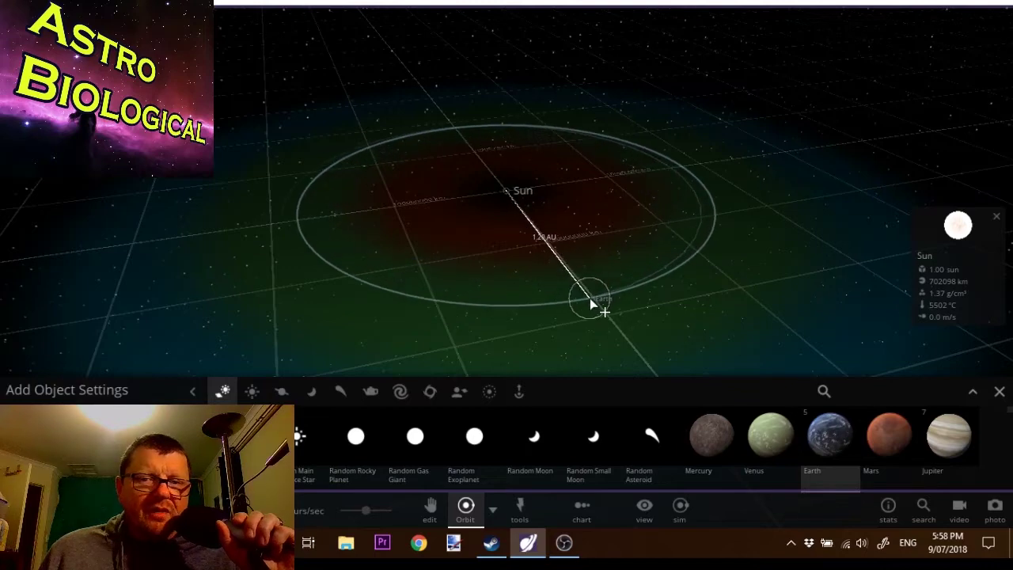
left_click(592, 302)
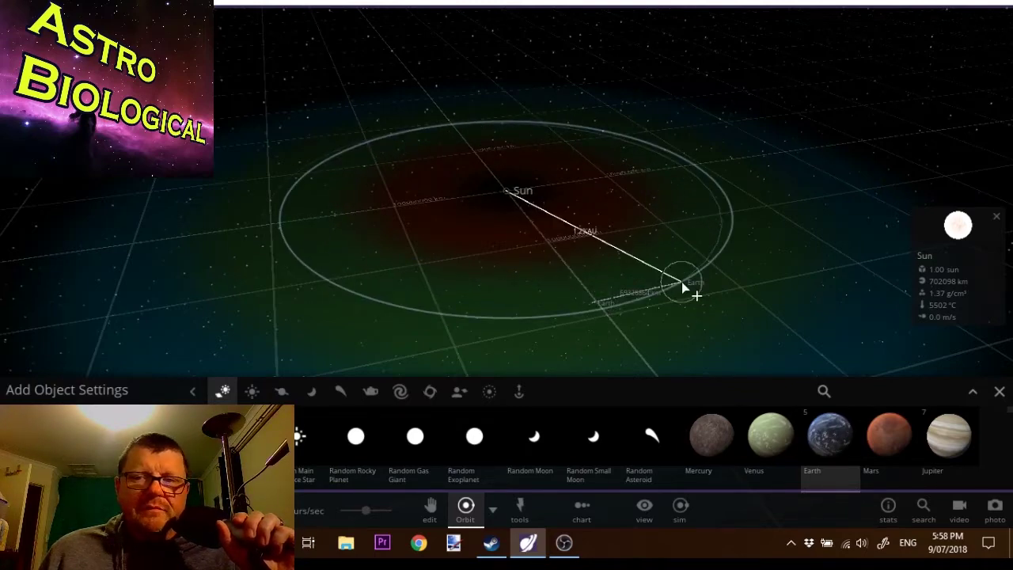
left_click(996, 390)
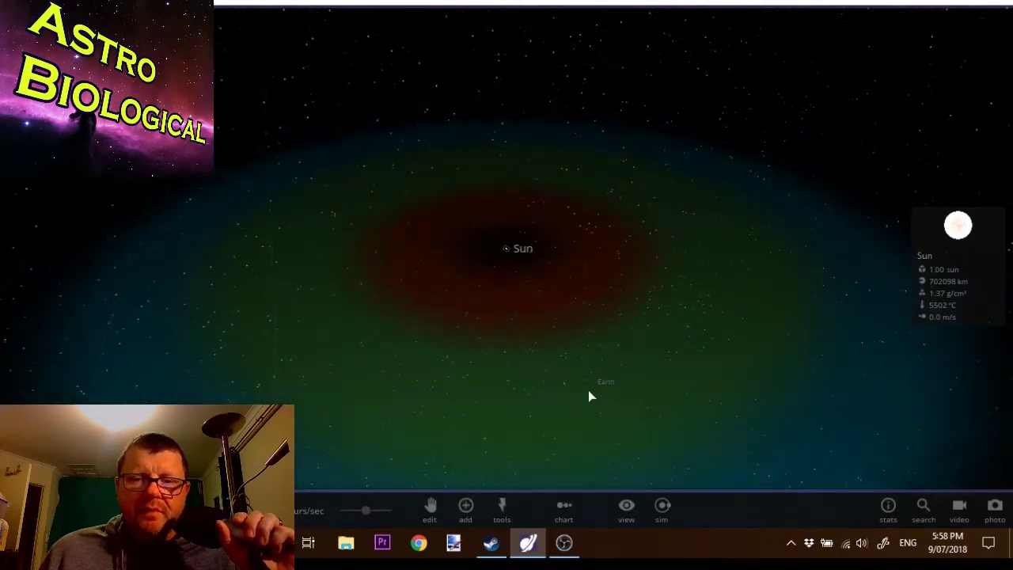
Step: Set Earth's orbital distance from the Sun to 1.01 AU and close its properties
left_click(594, 383)
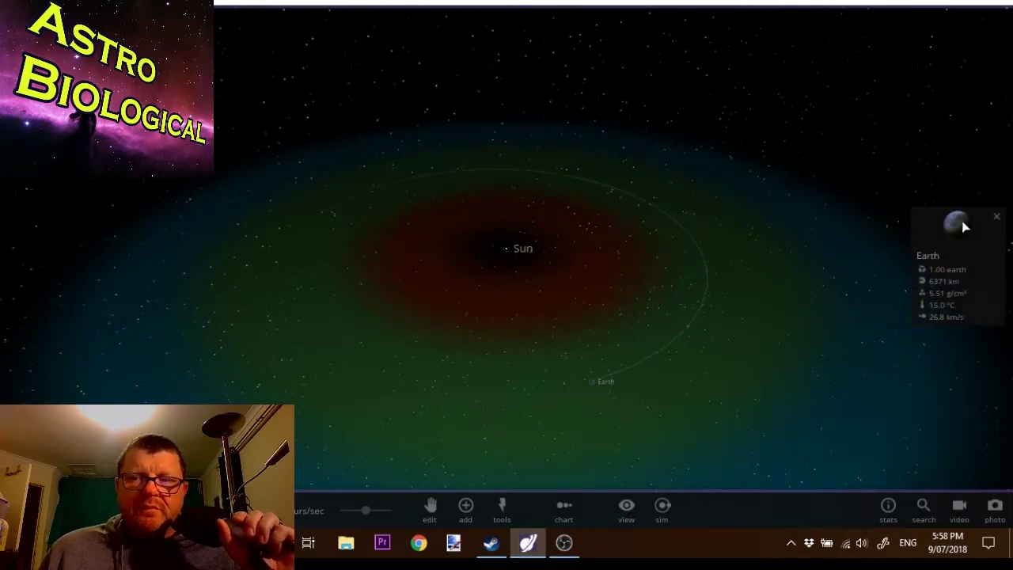
left_click(960, 225)
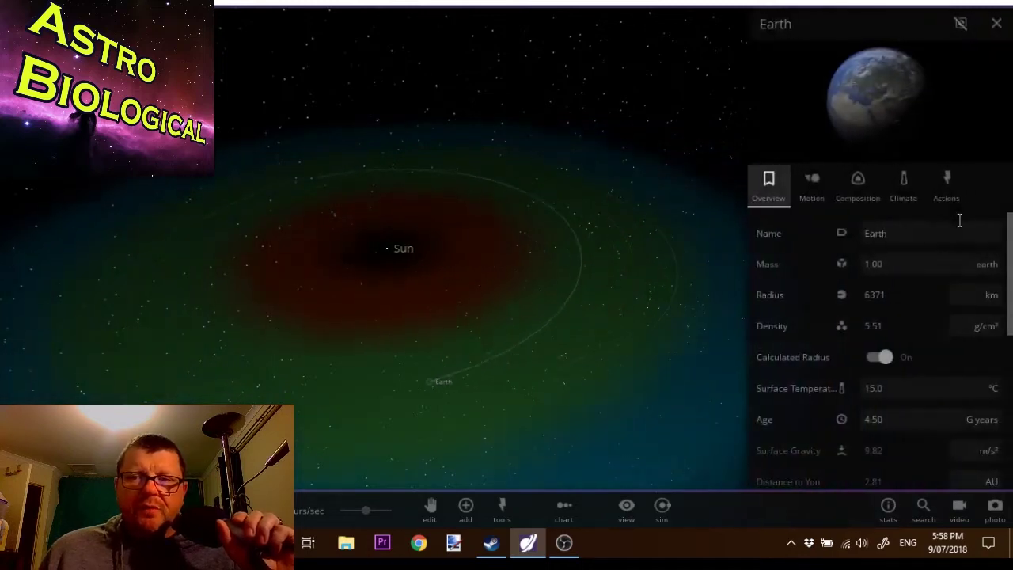
left_click(810, 202)
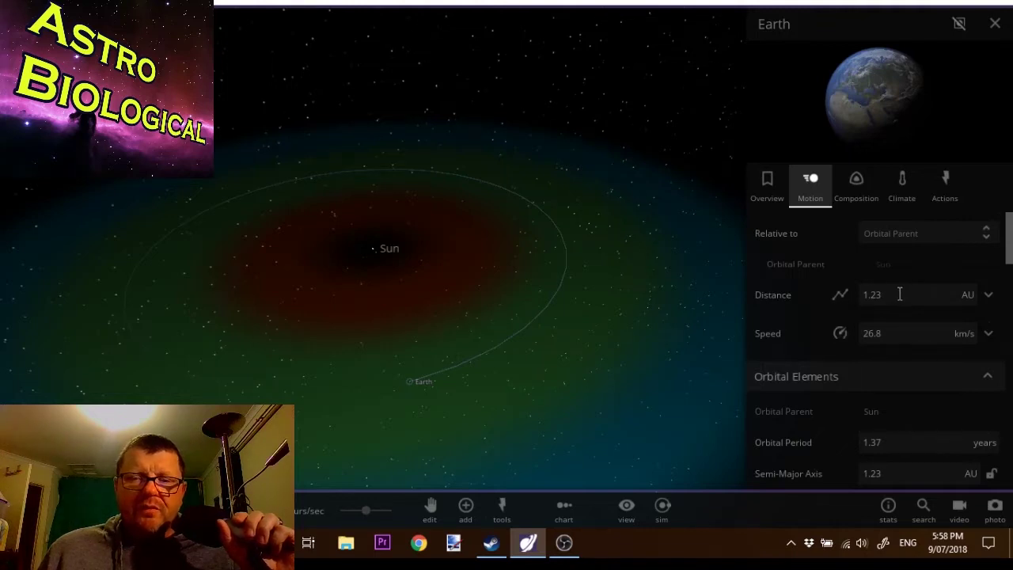
left_click(897, 297)
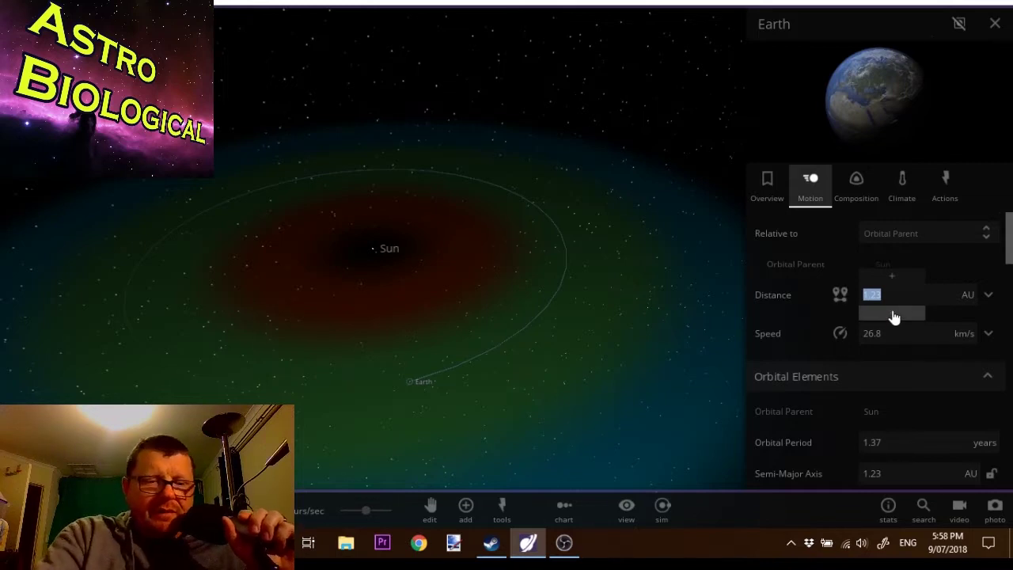
type("1")
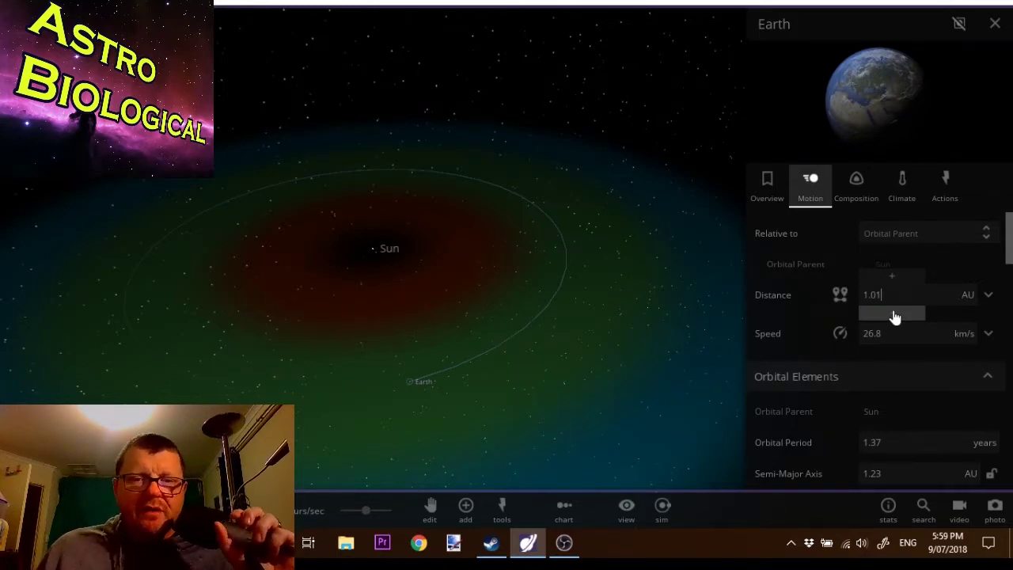
type(".01")
key("Return")
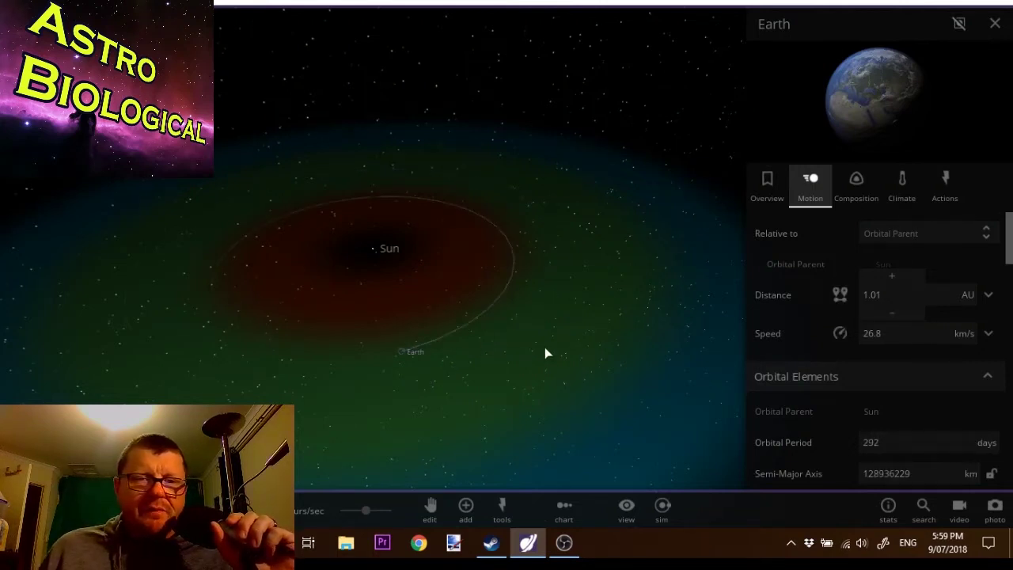
left_click_drag(563, 298, 583, 341)
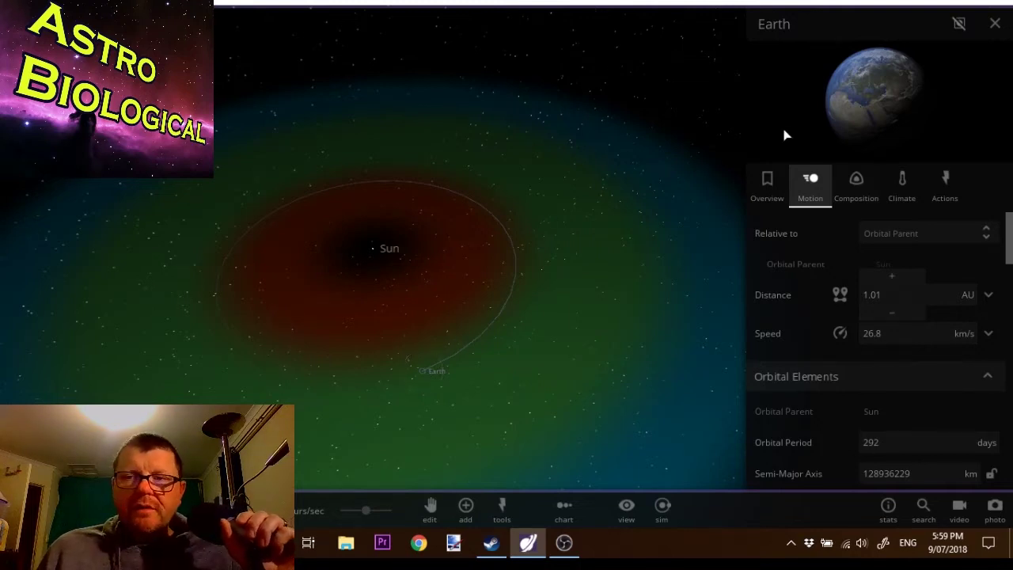
left_click(995, 25)
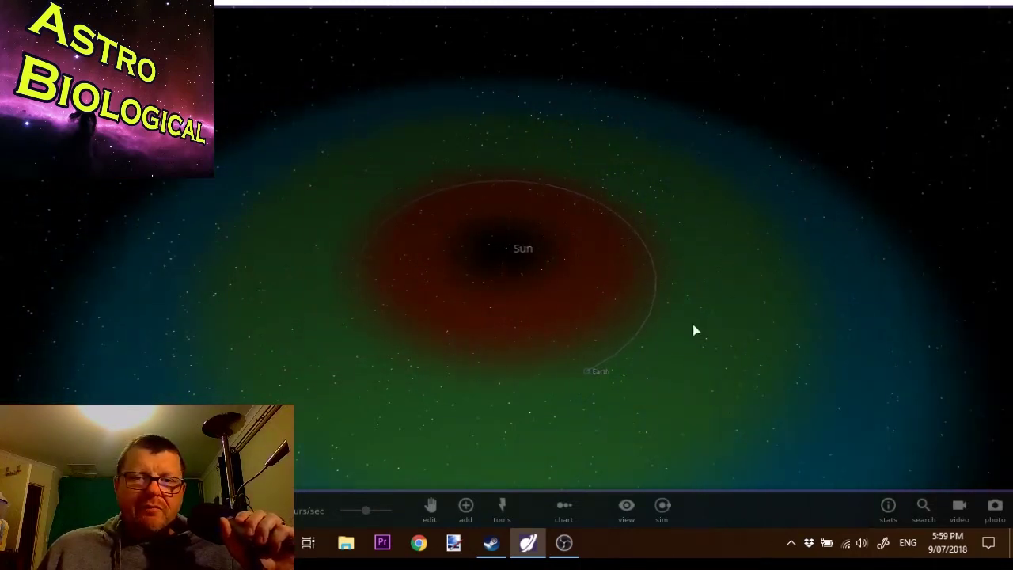
Step: Examine Earth's new orbit against the habitable zone, from close to the Sun out to a distant overhead view
left_click_drag(705, 275, 710, 312)
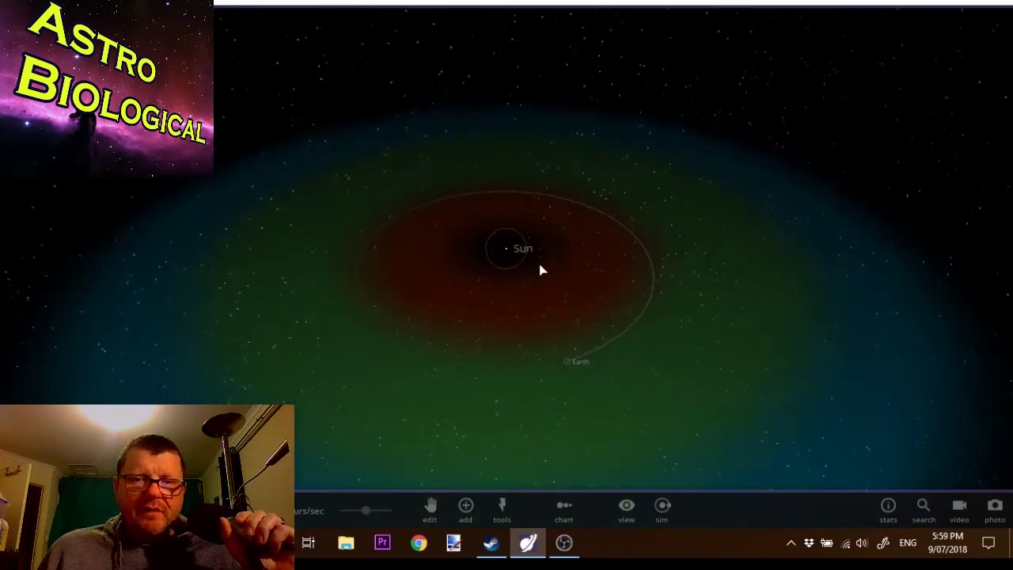
scroll(535, 268, "up", 5)
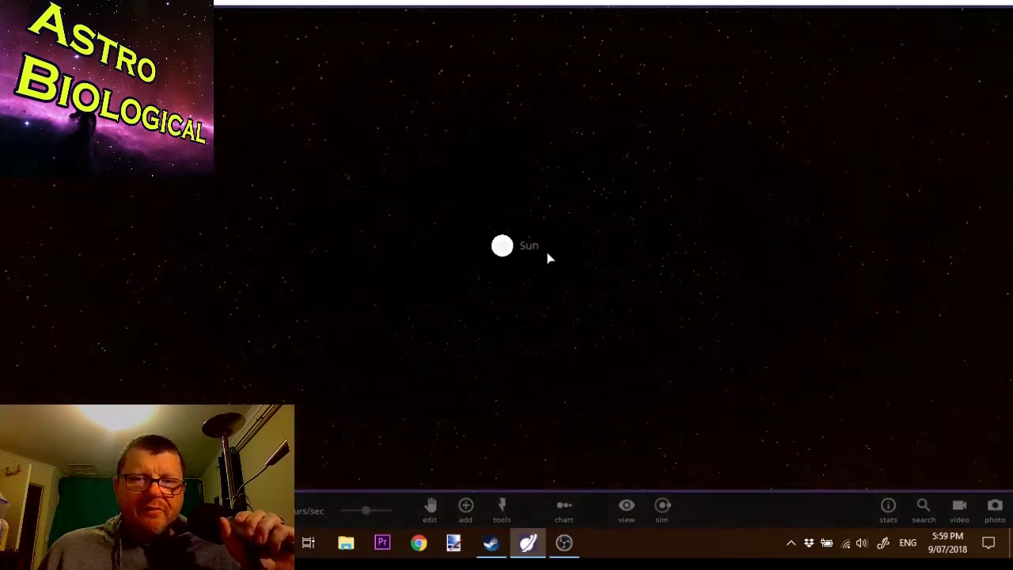
scroll(548, 257, "up", 3)
scroll(547, 258, "down", 6)
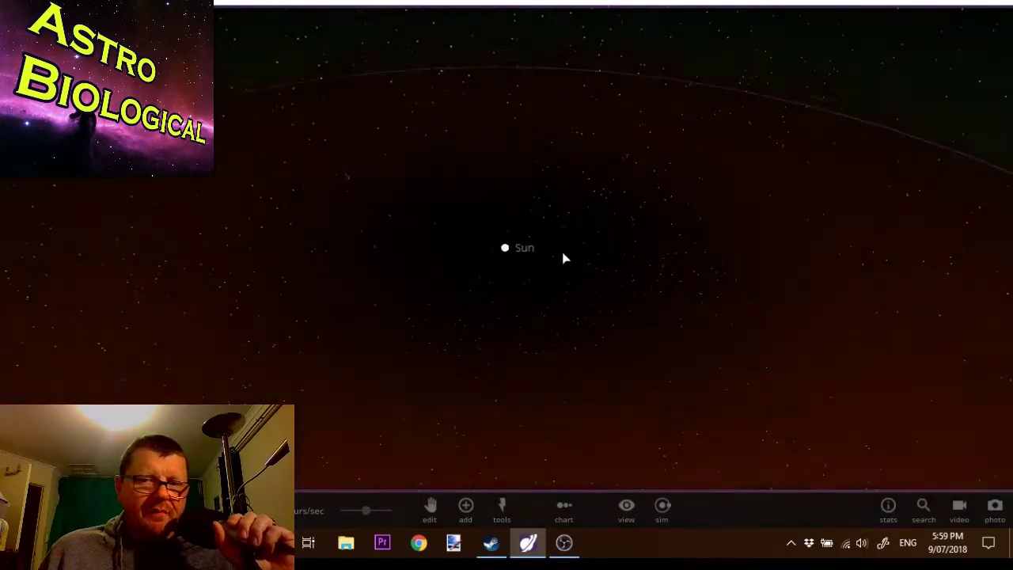
scroll(564, 257, "down", 3)
left_click_drag(583, 248, 592, 421)
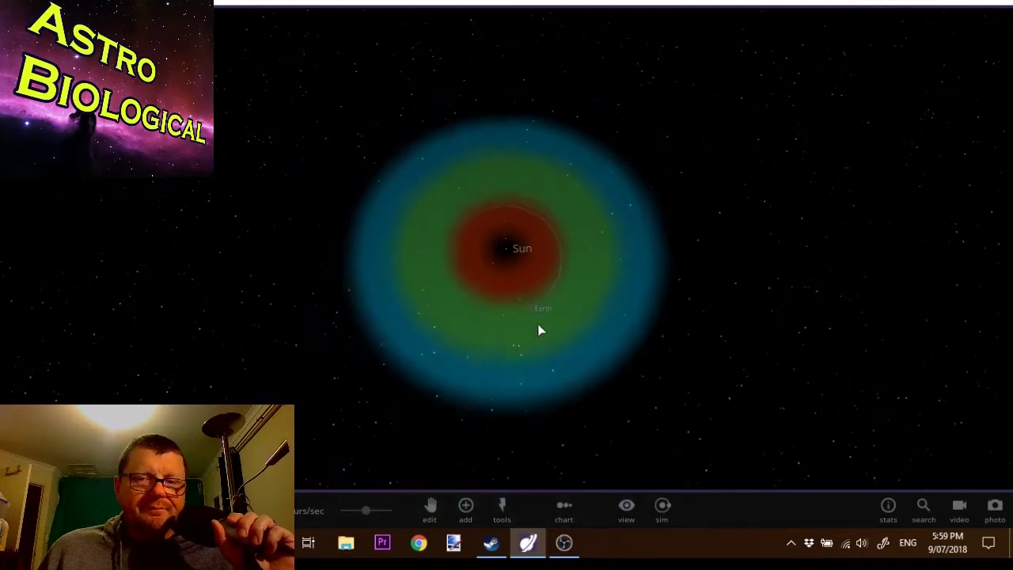
Step: Open the Sun's properties and look through its motion data, including rotation, tidal values and camera-relative values
scroll(502, 262, "up", 5)
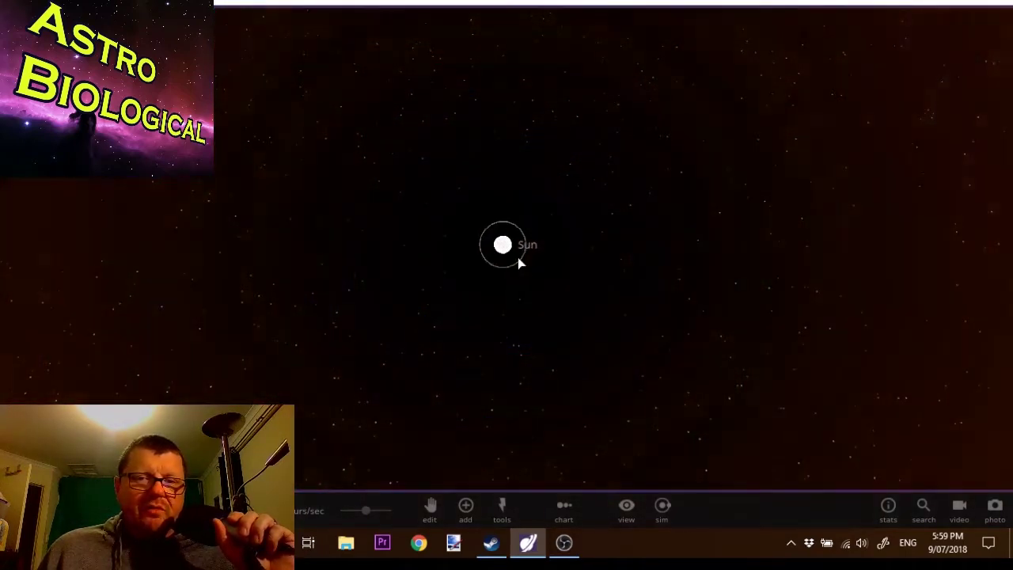
scroll(511, 252, "up", 5)
left_click(503, 239)
scroll(593, 303, "down", 5)
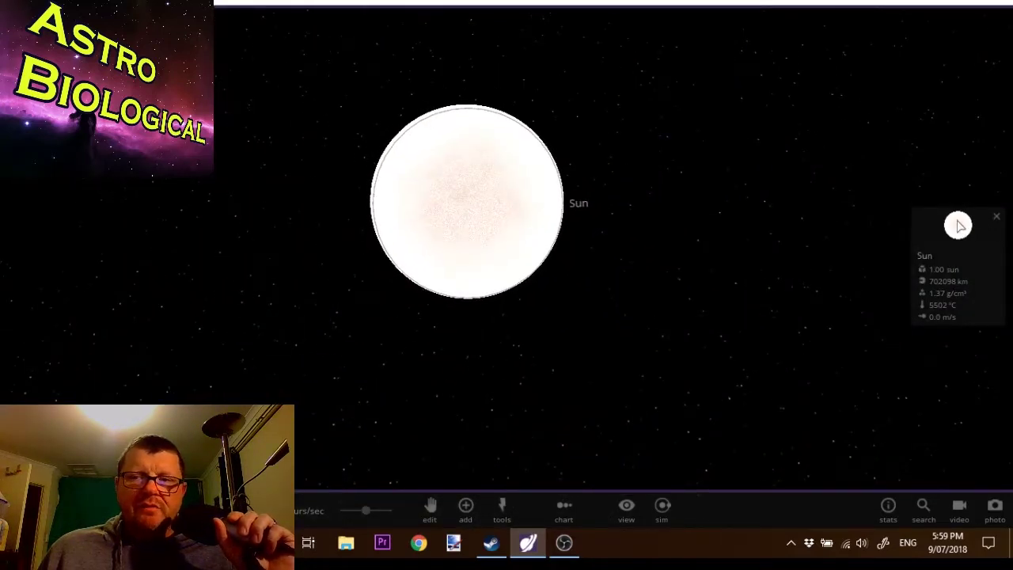
left_click(958, 225)
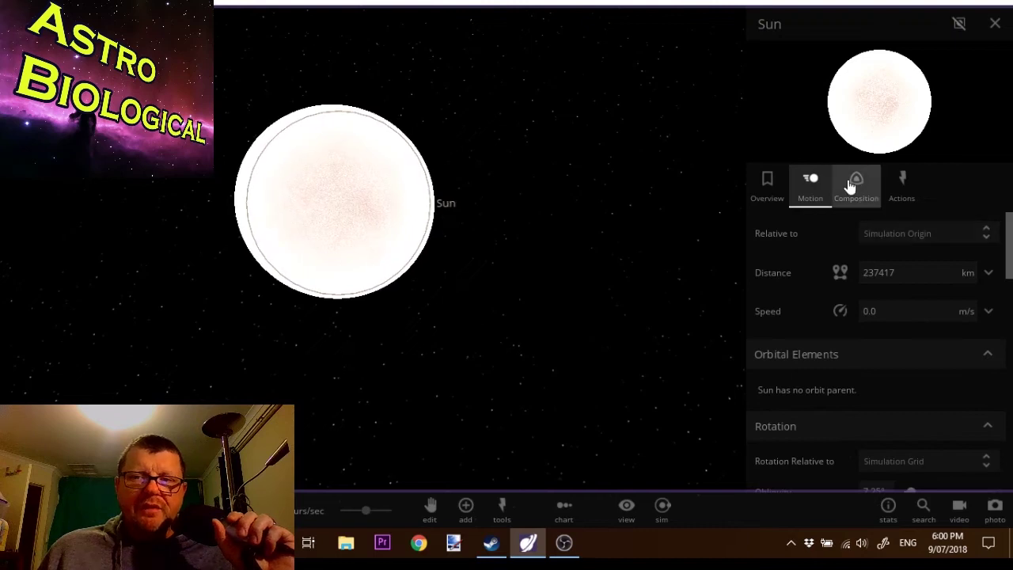
scroll(847, 310, "down", 2)
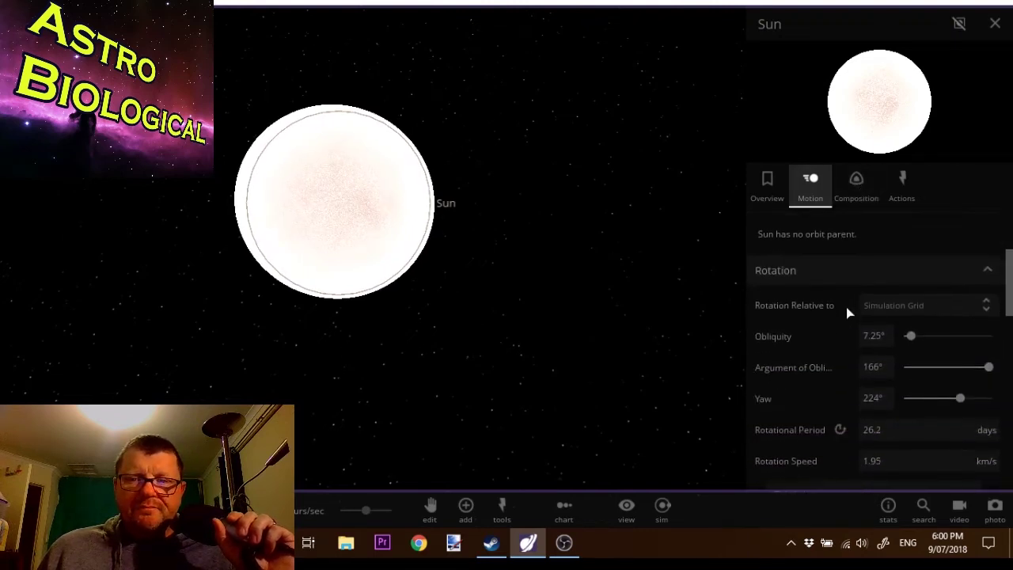
scroll(846, 309, "down", 4)
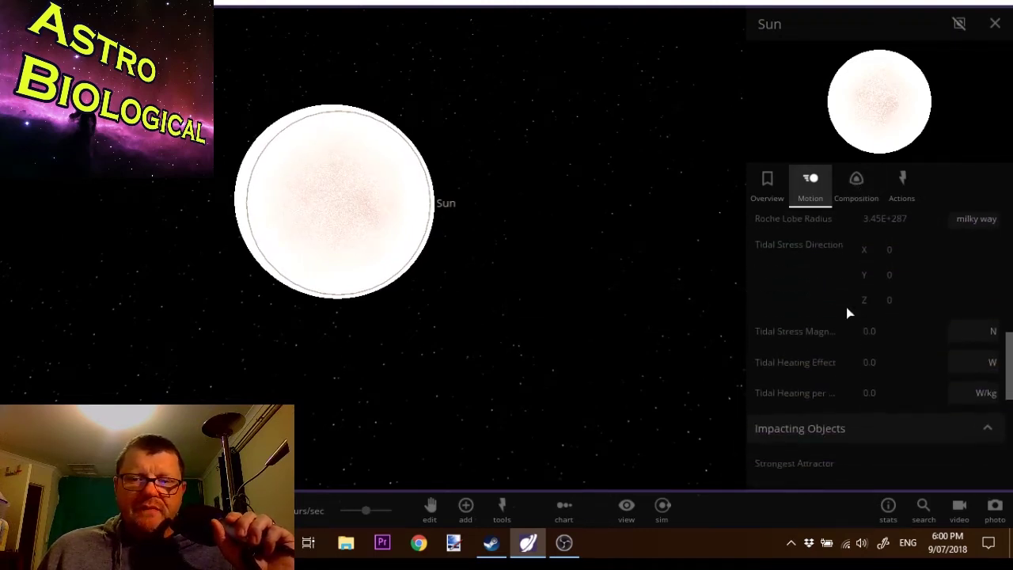
scroll(844, 311, "down", 4)
scroll(845, 310, "up", 2)
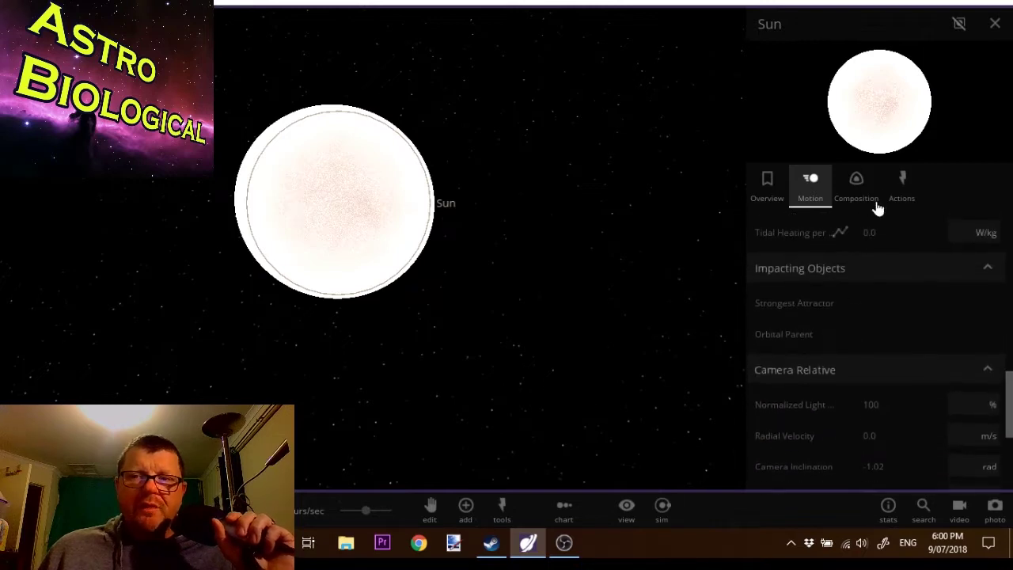
Step: Review the Sun's material composition and raise its iron share to 1.10 %
left_click(856, 189)
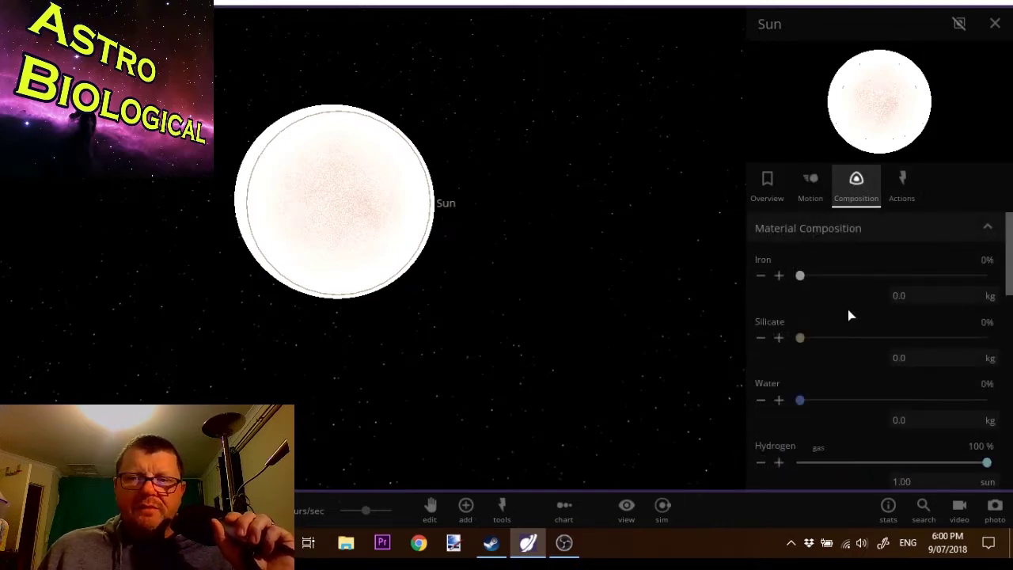
scroll(849, 315, "down", 2)
scroll(850, 315, "up", 2)
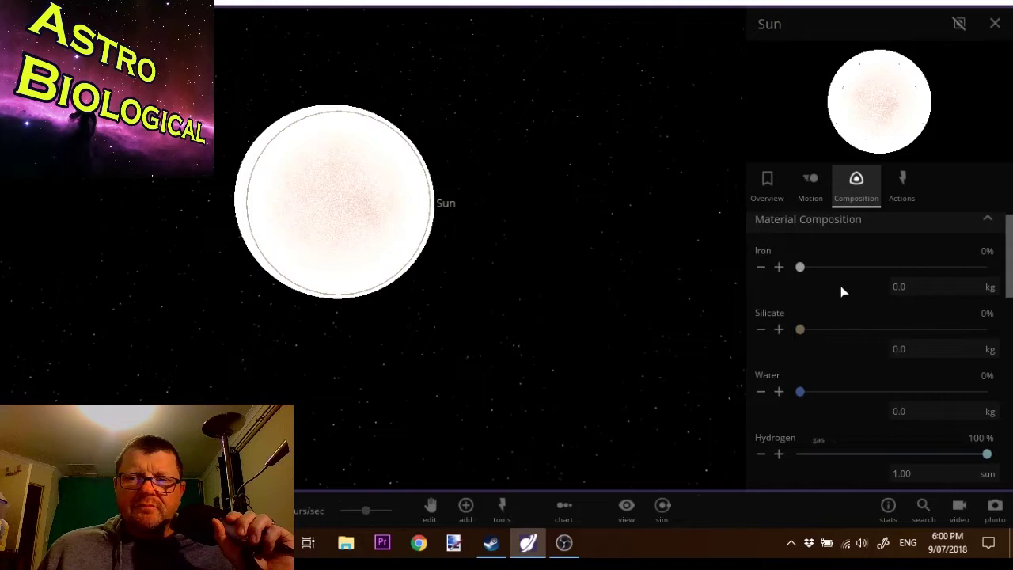
scroll(873, 355, "down", 2)
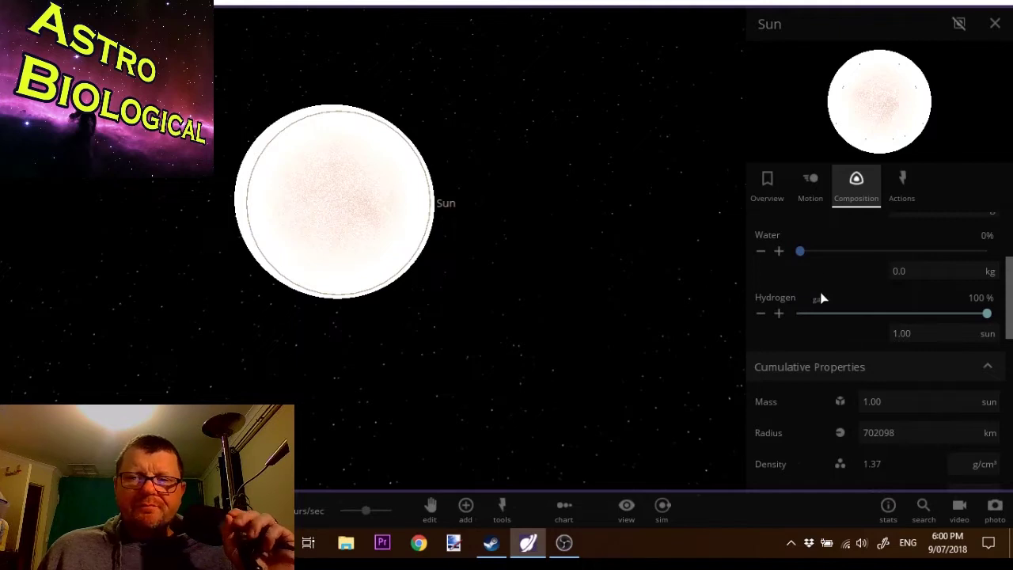
scroll(861, 305, "down", 2)
scroll(816, 289, "up", 4)
left_click(779, 276)
scroll(869, 330, "down", 3)
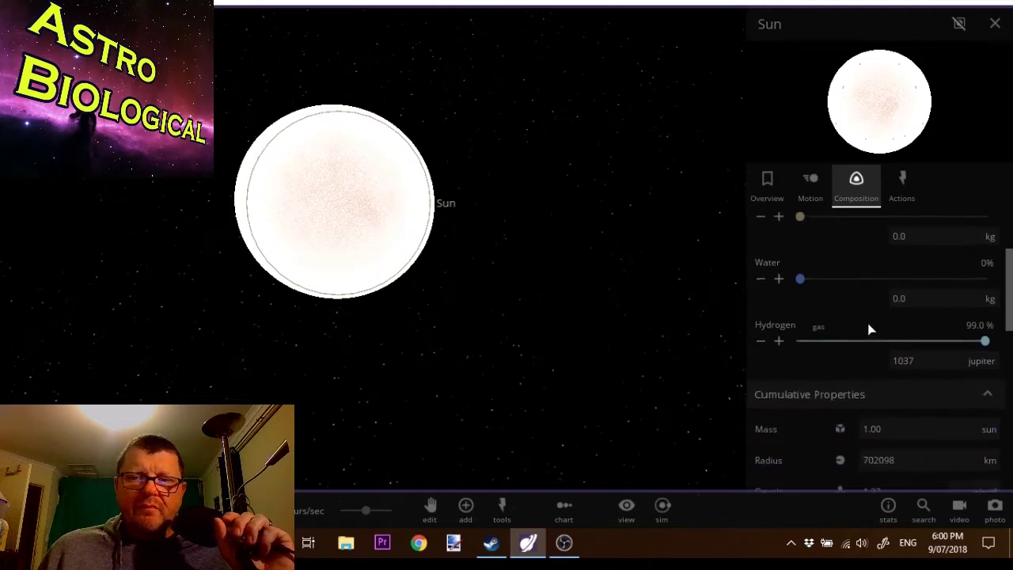
scroll(867, 324, "down", 2)
scroll(867, 322, "up", 4)
scroll(815, 257, "up", 2)
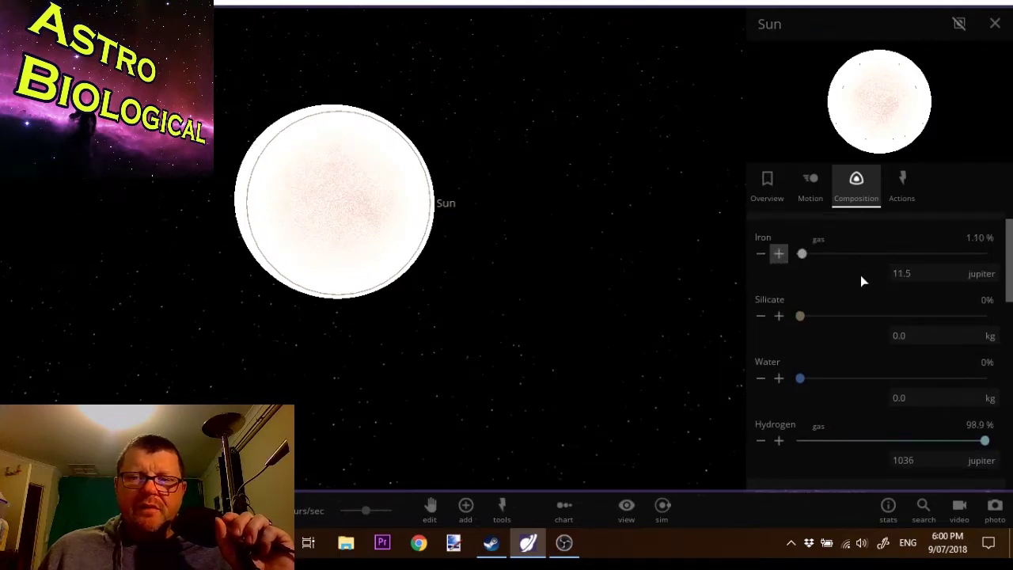
Step: Set the Sun's mass to 1.20 solar masses and its radius to 1139650 km
scroll(837, 307, "down", 8)
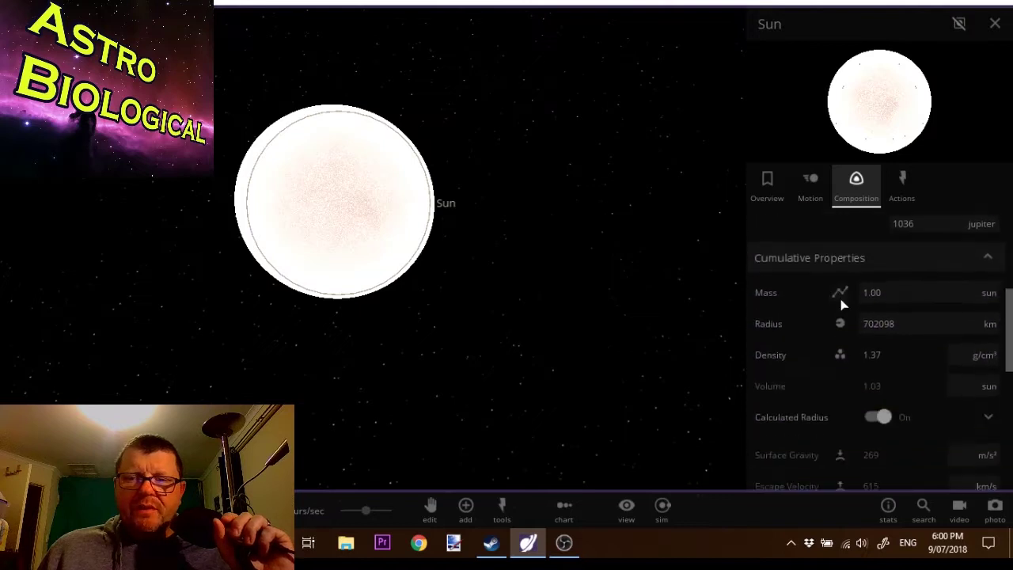
scroll(840, 305, "down", 3)
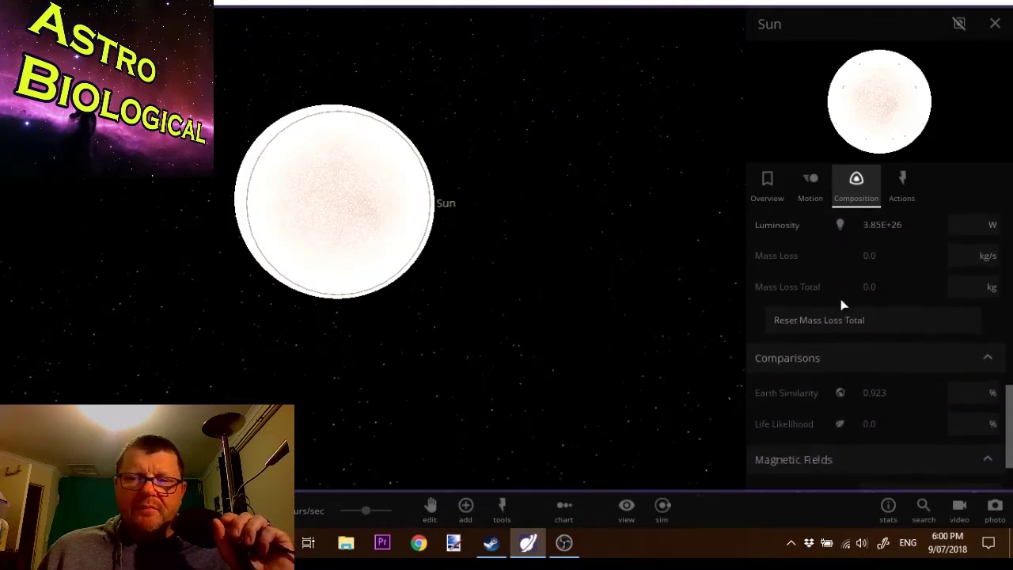
scroll(841, 305, "up", 5)
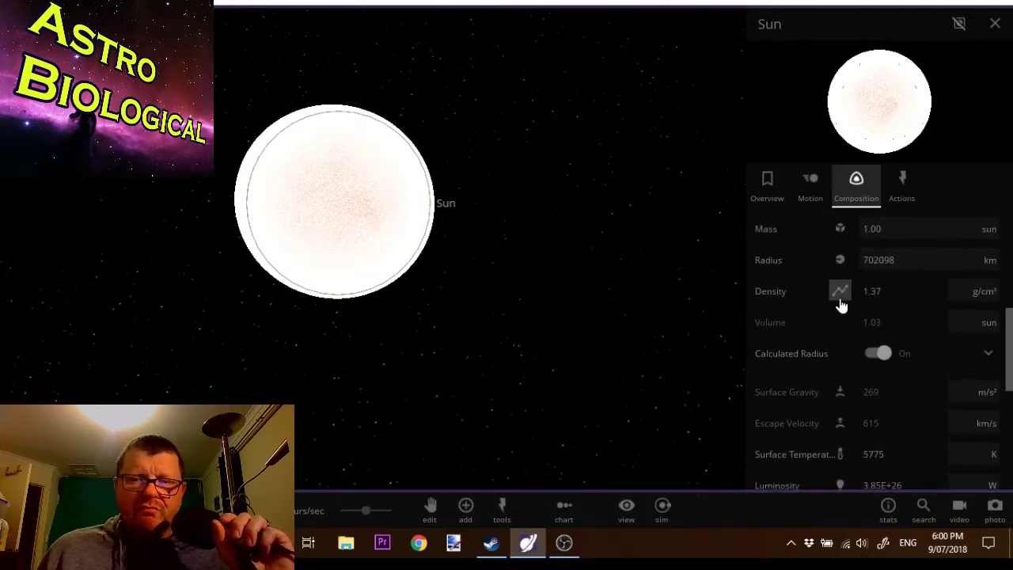
scroll(841, 305, "up", 2)
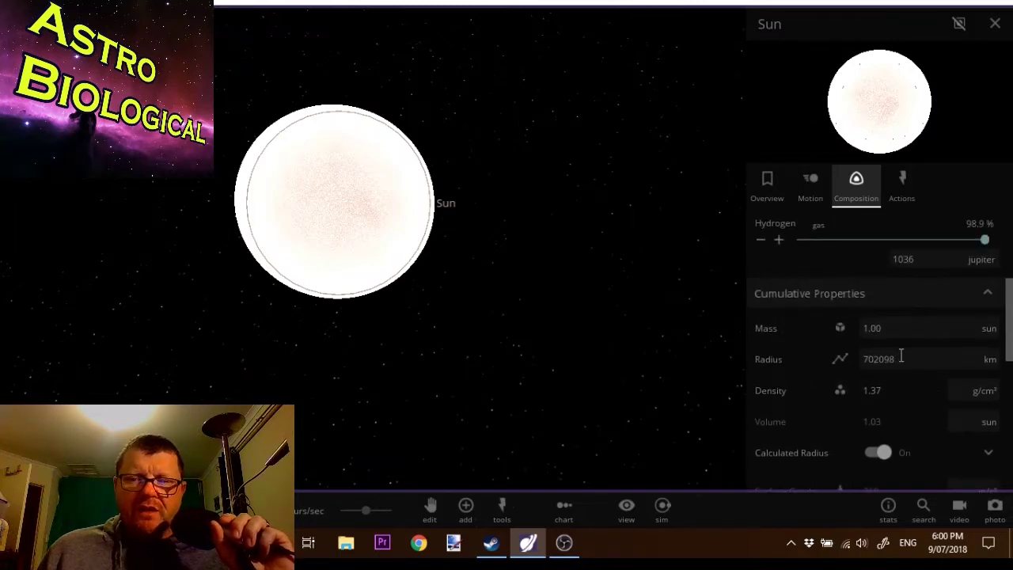
mouse_move(902, 356)
left_mouse_down()
mouse_move(905, 344)
mouse_move(893, 343)
left_mouse_up()
Step: Compare Earth's position with the habitable zone of the enlarged Sun, from above and at an angle
scroll(577, 199, "down", 5)
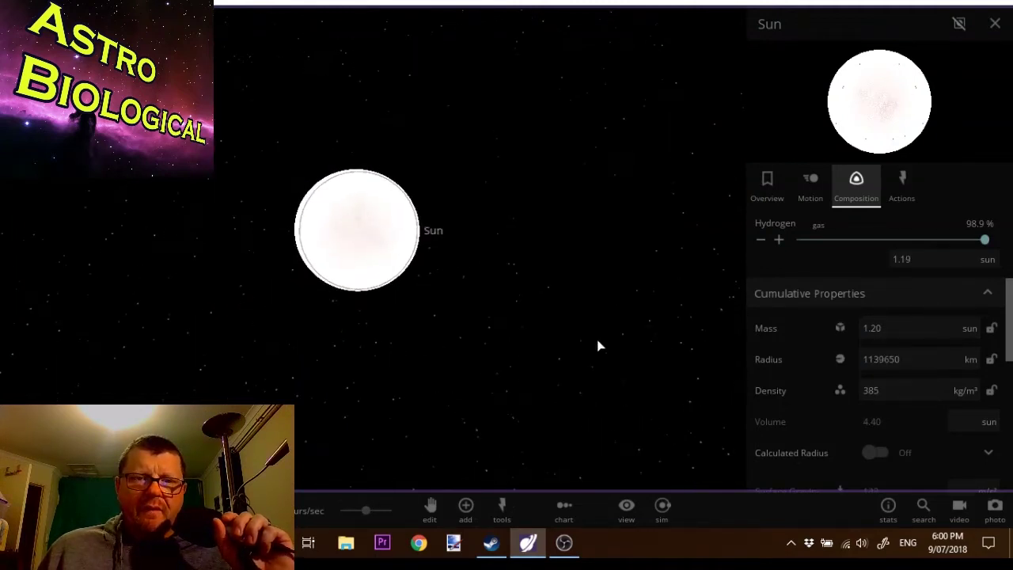
scroll(549, 295, "down", 3)
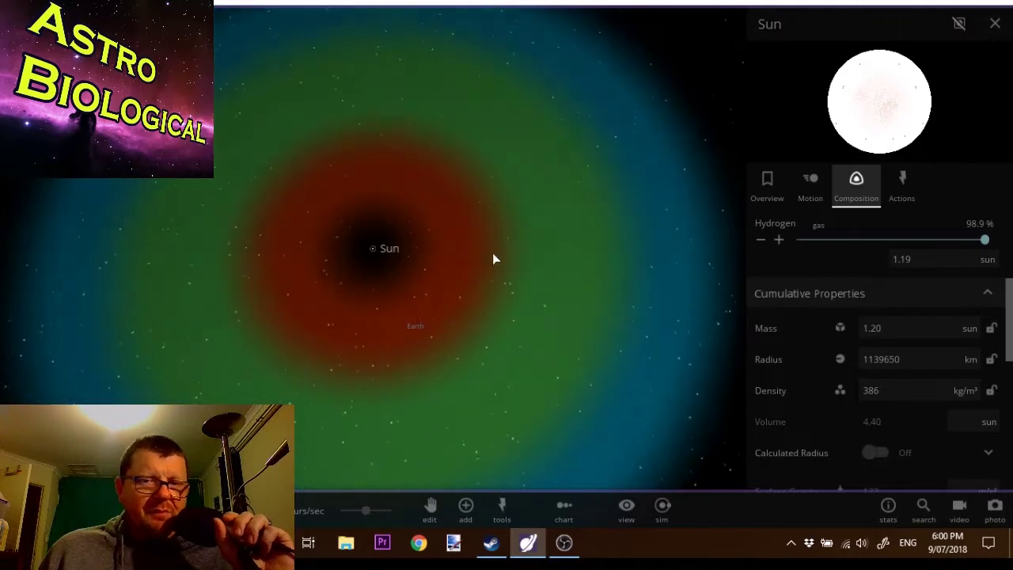
left_click_drag(446, 339, 470, 262)
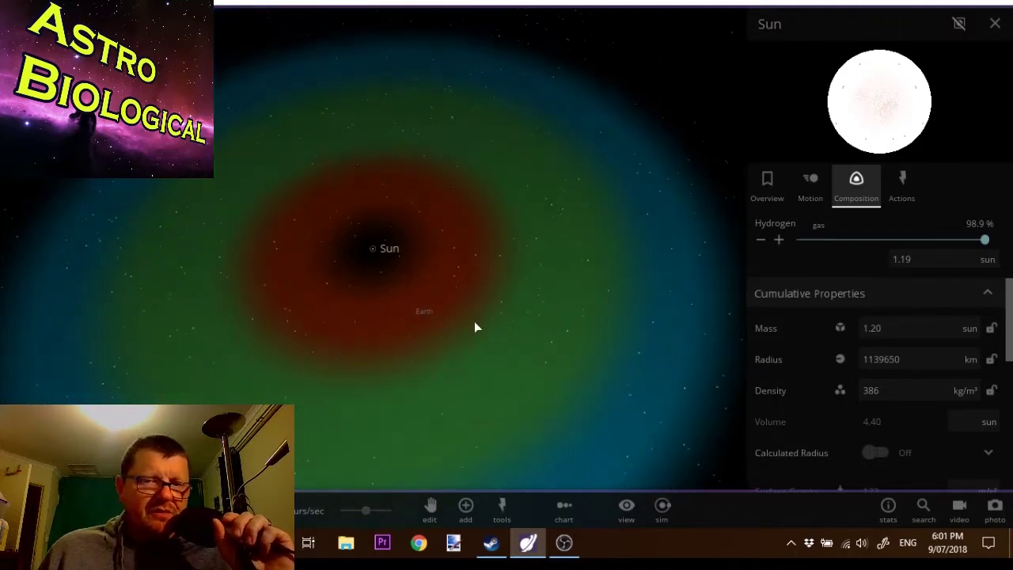
scroll(455, 308, "up", 4)
scroll(507, 311, "down", 2)
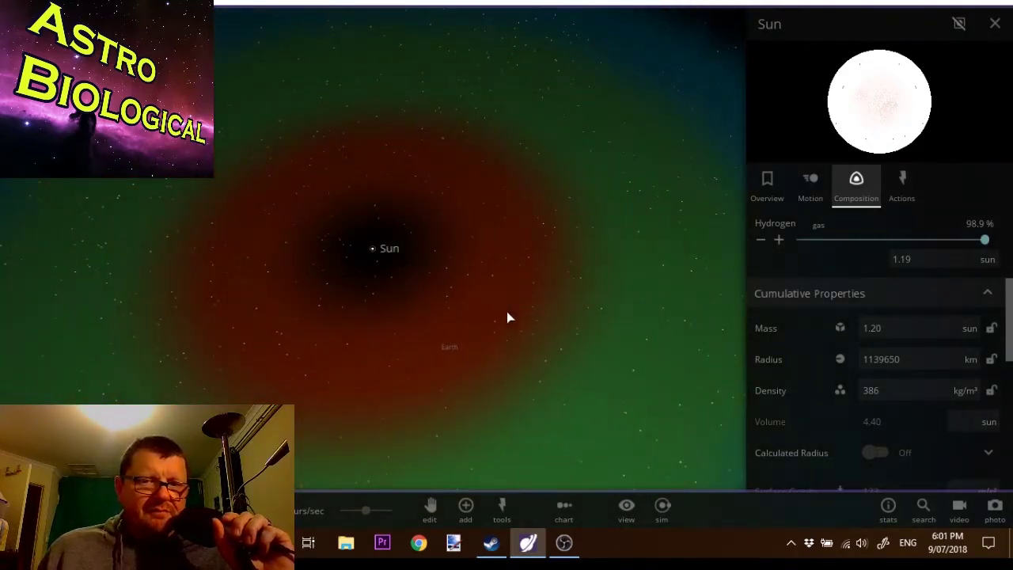
left_click_drag(469, 296, 500, 290)
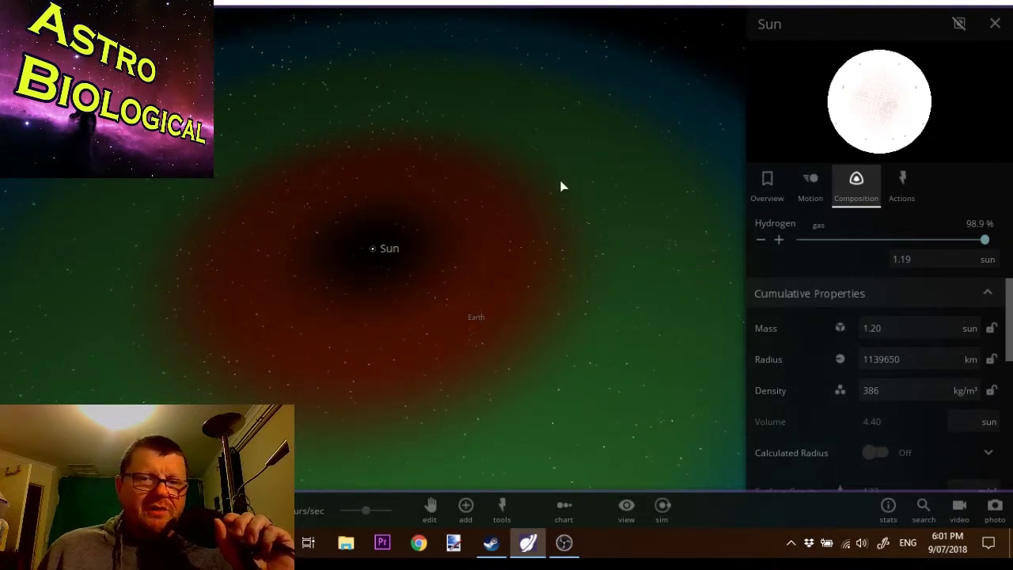
Step: Focus on Earth up close, examine its surface, and open its climate properties
left_click(463, 317)
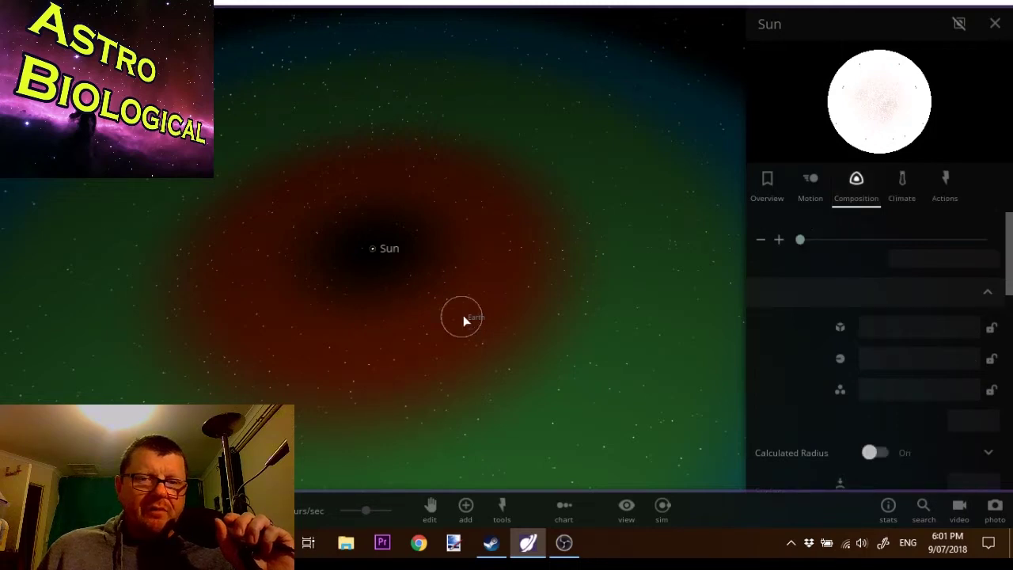
double_click(460, 315)
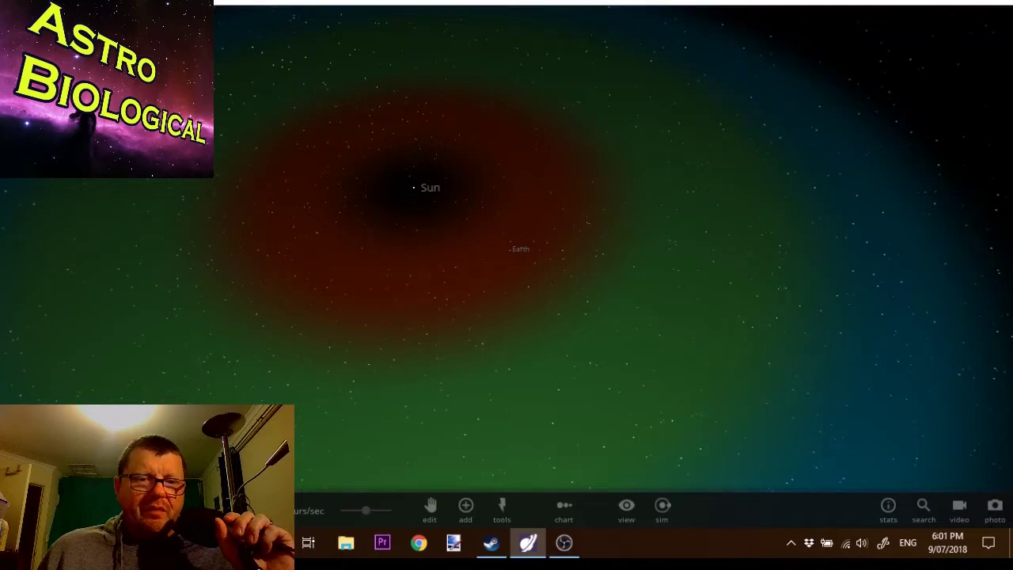
scroll(584, 299, "up", 5)
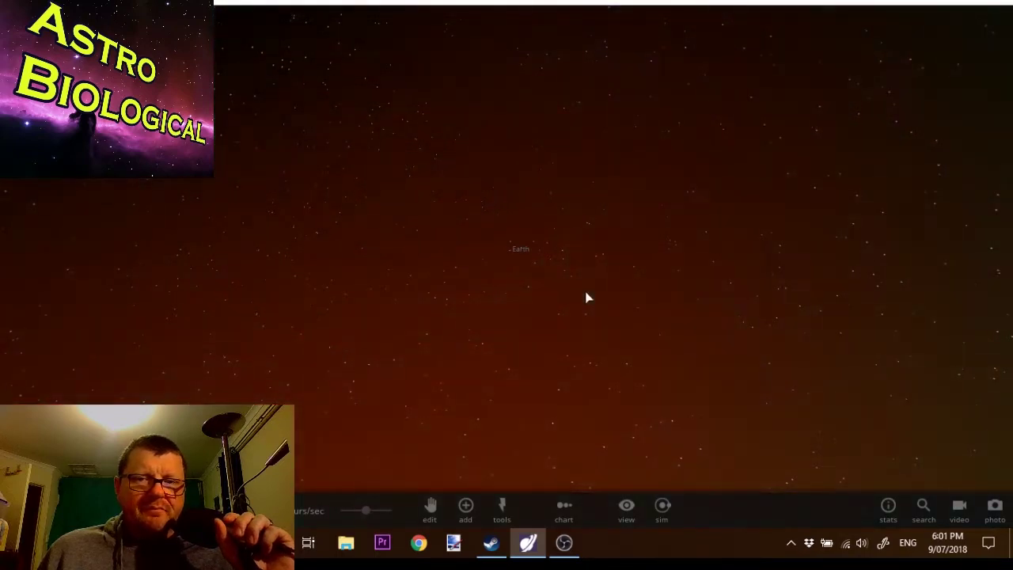
scroll(586, 294, "up", 5)
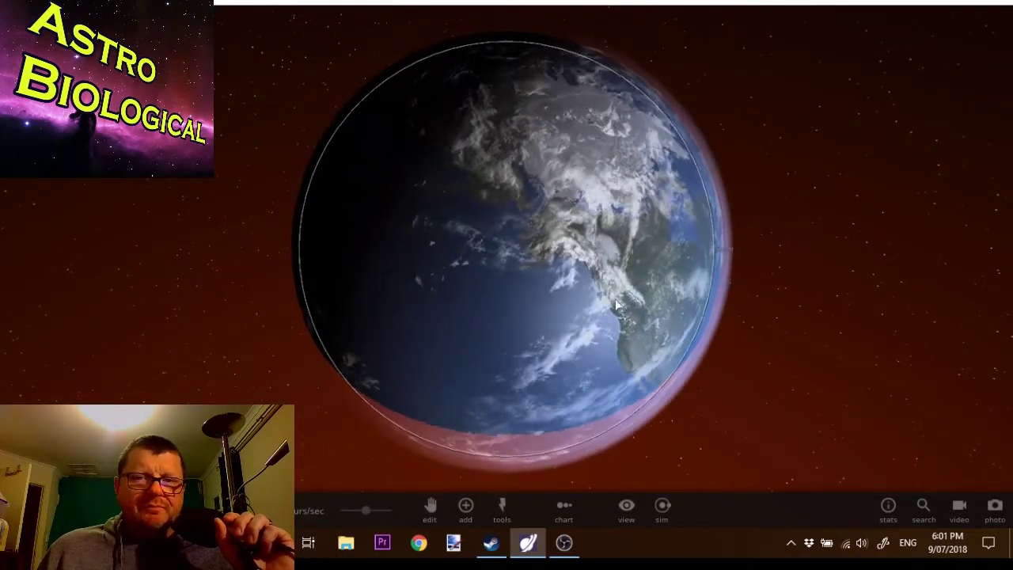
left_click_drag(705, 245, 556, 238)
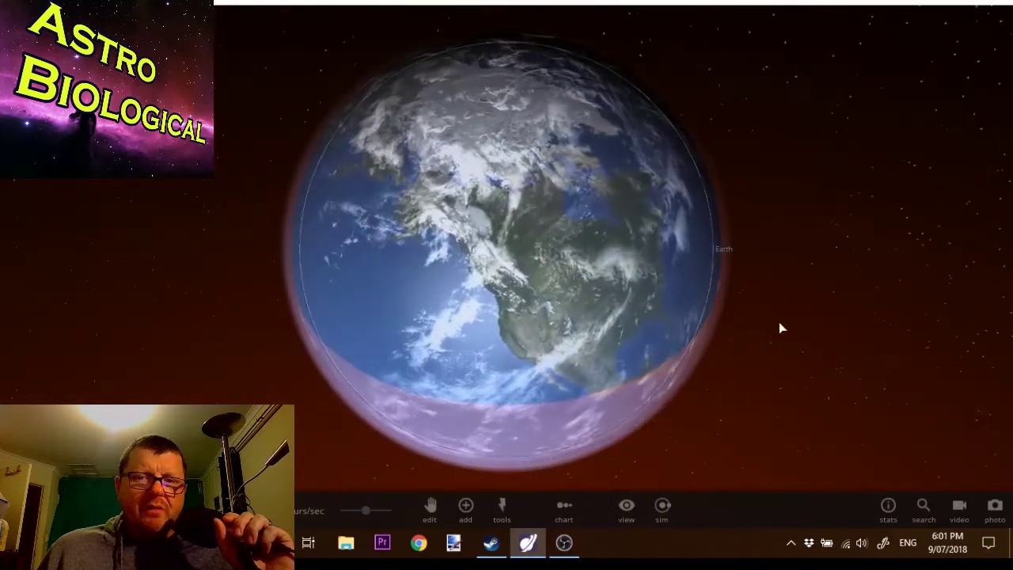
left_click_drag(780, 328, 470, 237)
left_click(469, 235)
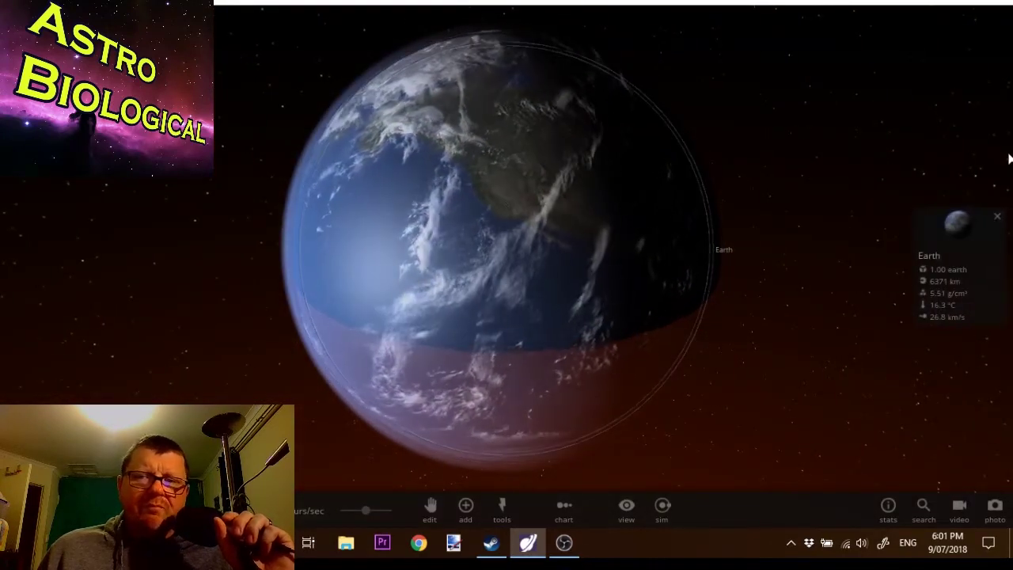
left_click(958, 226)
left_click(903, 194)
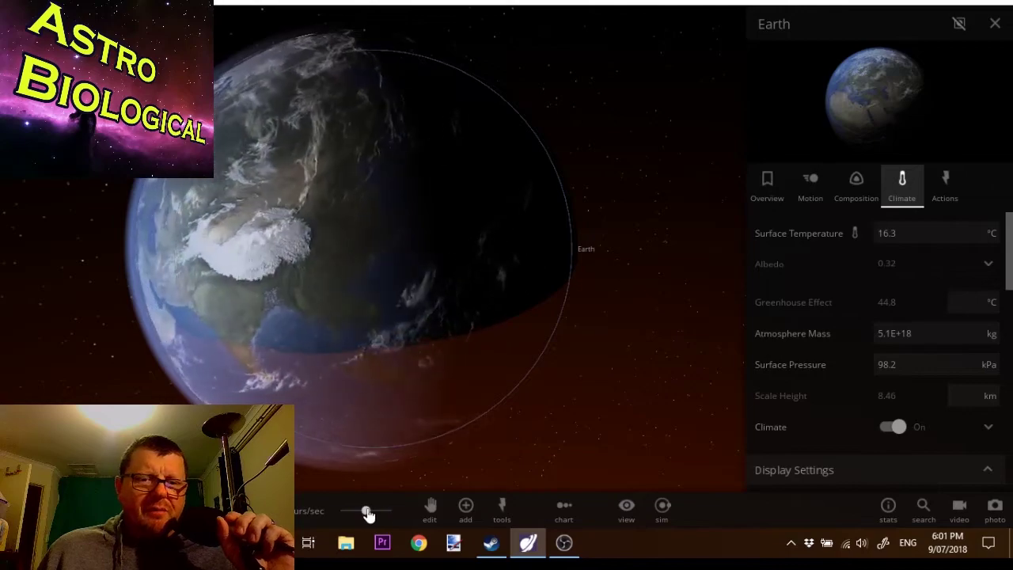
Step: Run the simulation at a rate in years/sec, and reduce the time rate to mins/sec
left_click_drag(368, 513, 330, 516)
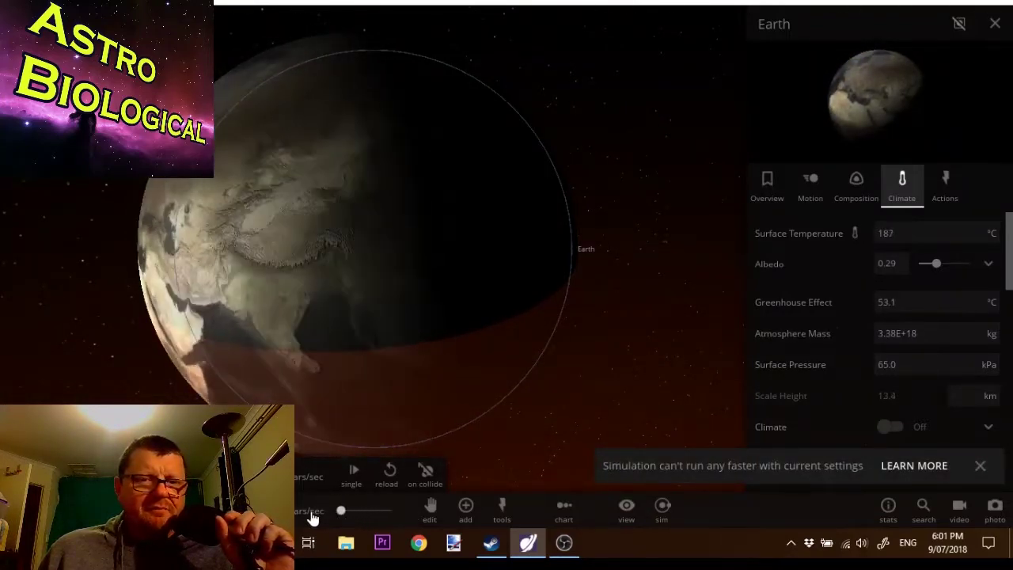
left_click_drag(340, 511, 369, 514)
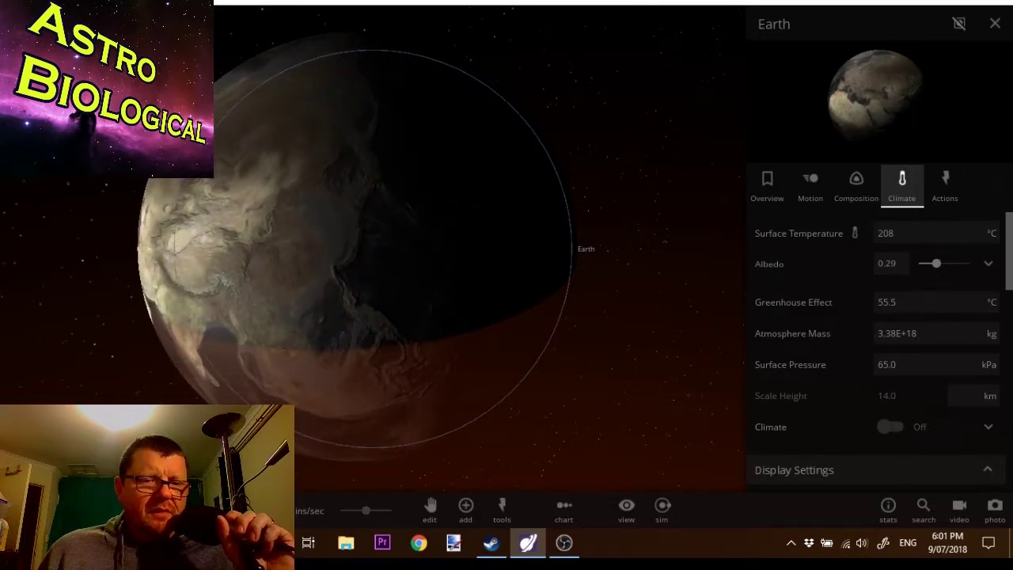
left_click(308, 511)
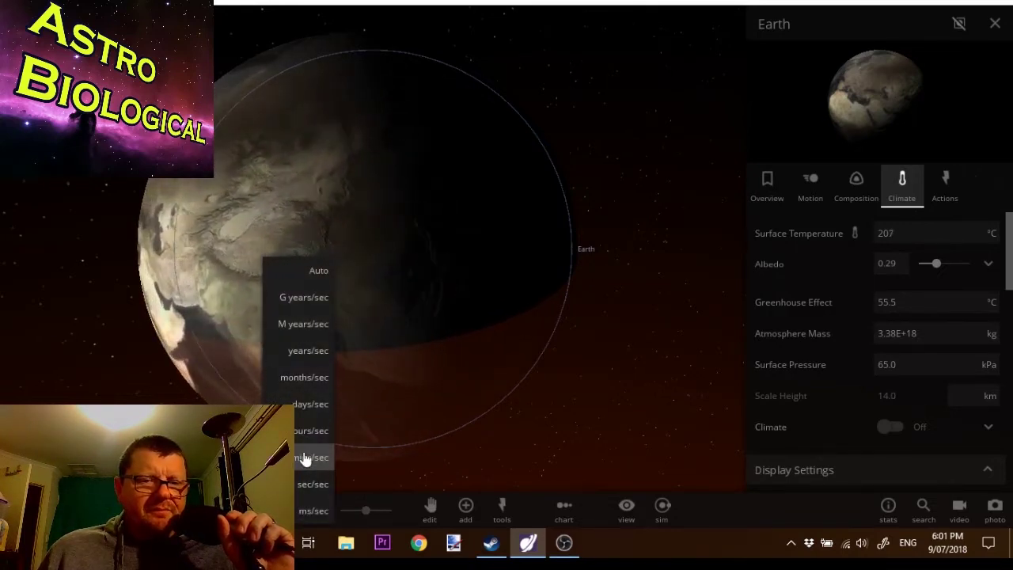
left_click(305, 458)
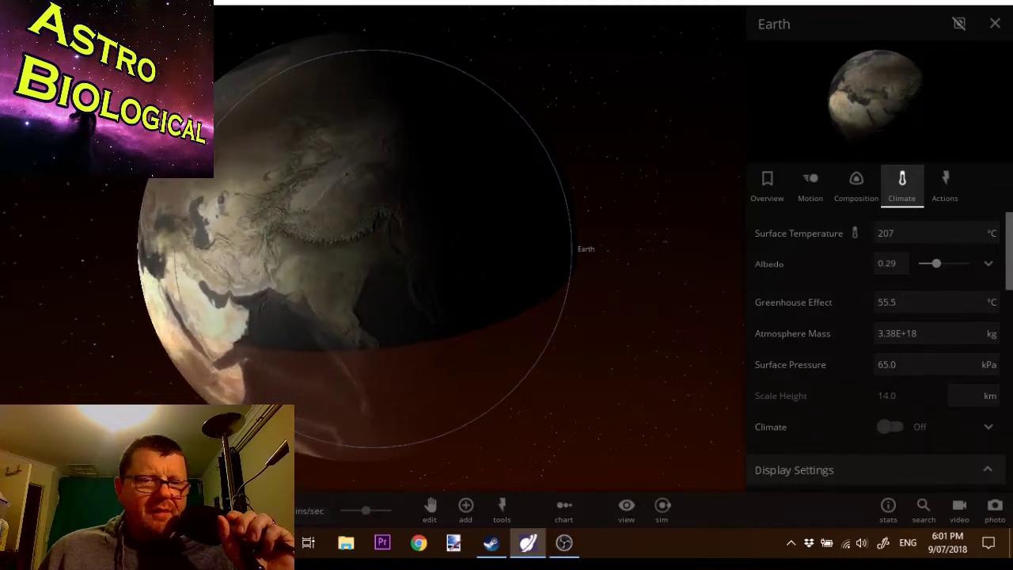
left_click(305, 511)
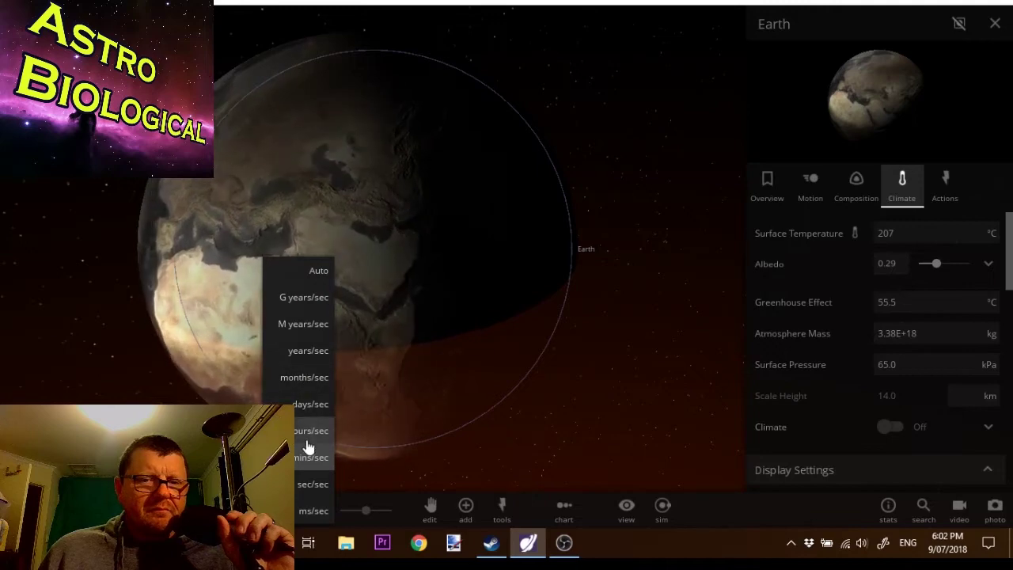
left_click(421, 468)
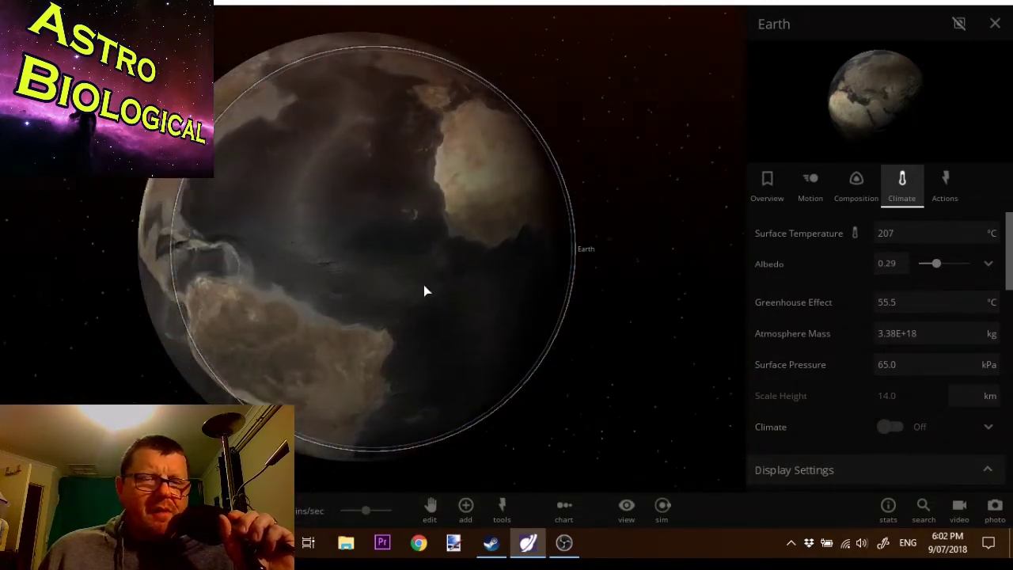
Step: Examine Earth's surface up close and compare its orbit with the Sun's habitable zone from above
scroll(406, 291, "up", 3)
scroll(407, 291, "down", 5)
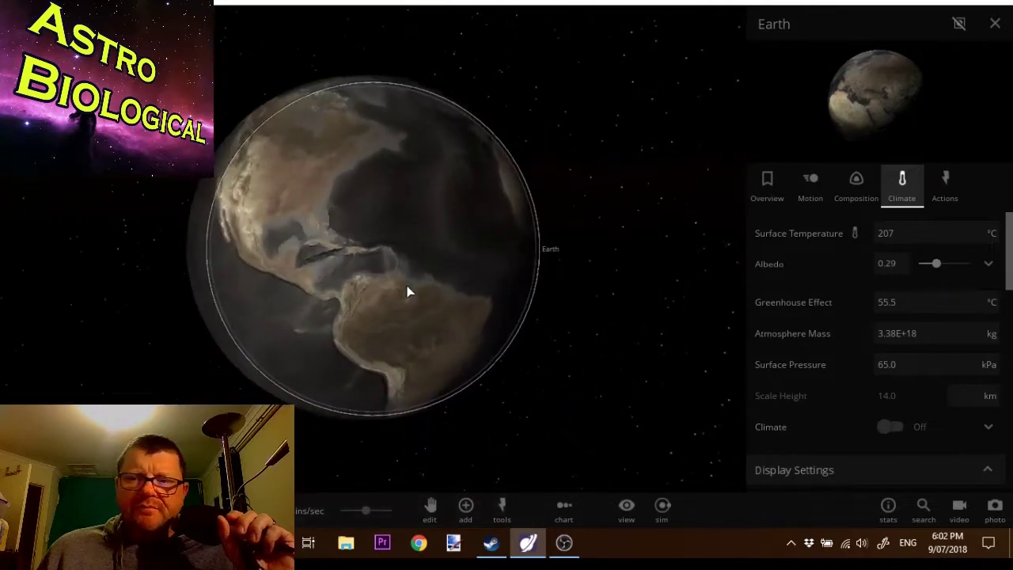
scroll(407, 291, "up", 3)
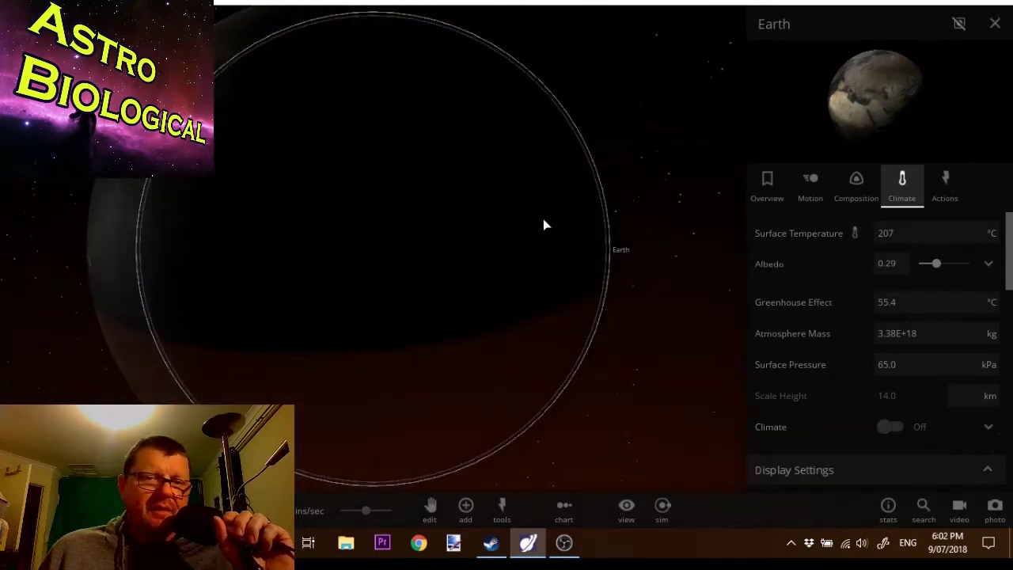
scroll(543, 225, "down", 10)
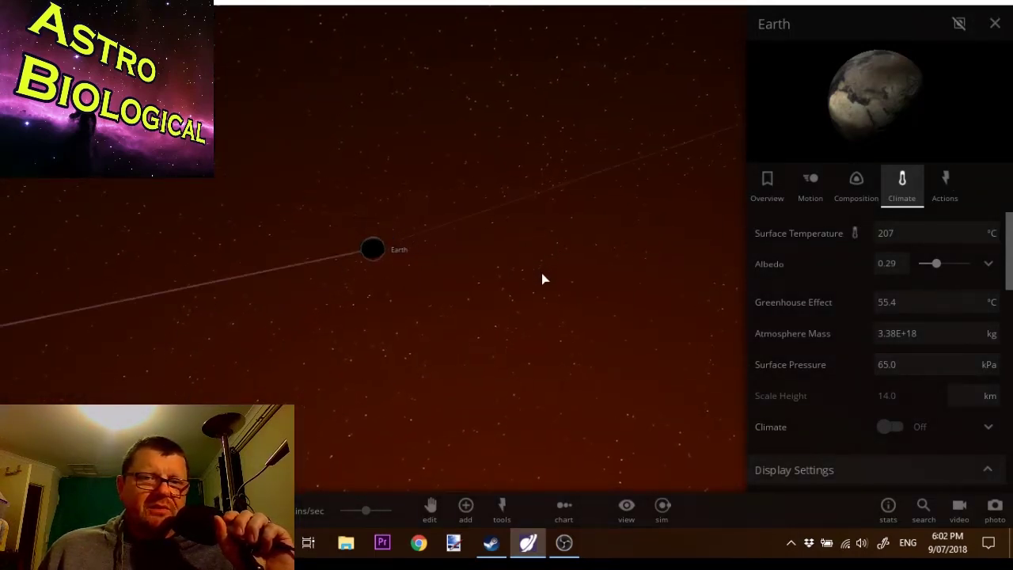
left_click_drag(542, 278, 478, 251)
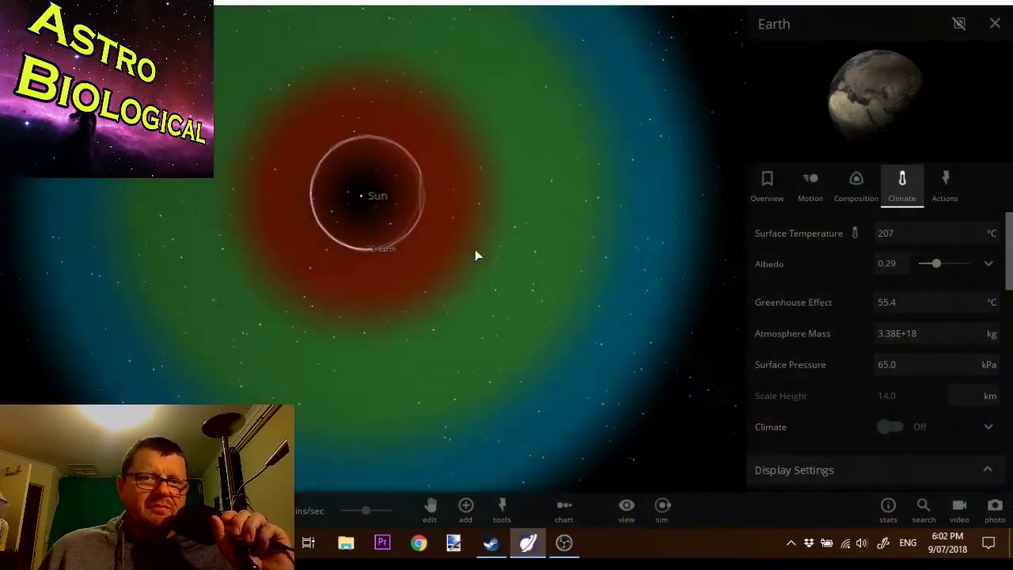
scroll(473, 250, "down", 2)
scroll(470, 249, "up", 6)
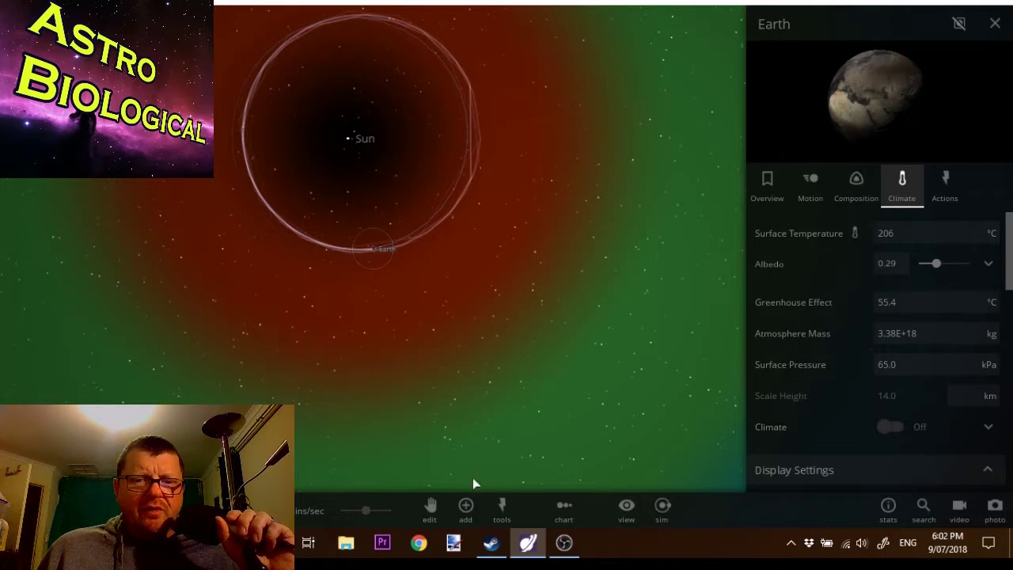
Step: Turn off the display of the trails and the habitable zone
left_click(625, 519)
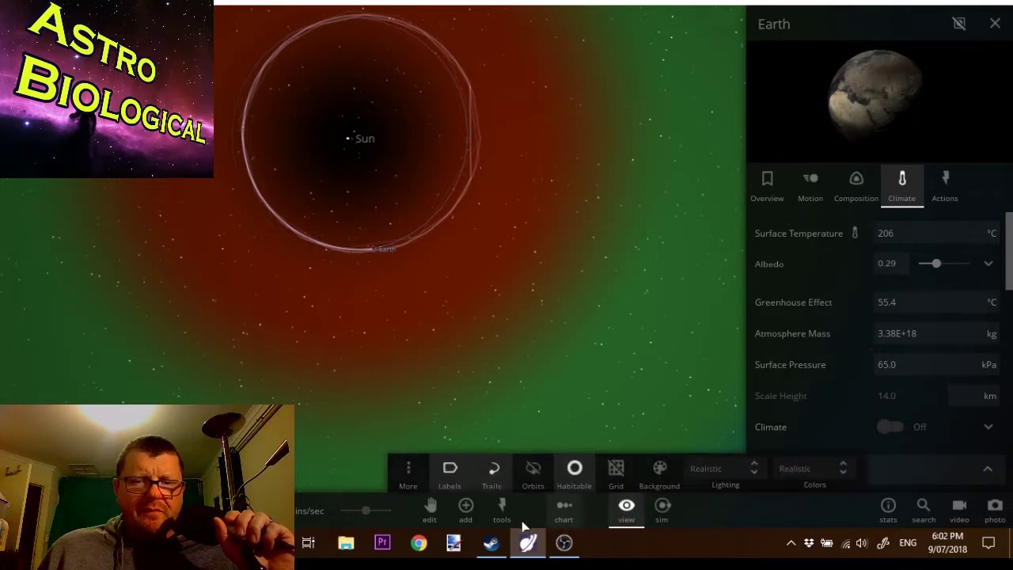
left_click(492, 471)
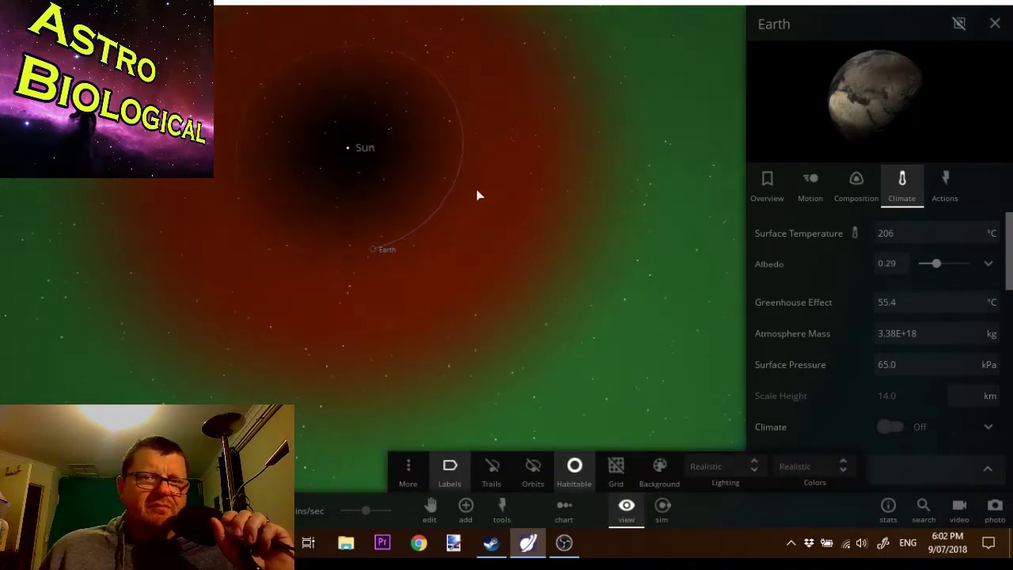
left_click_drag(447, 235, 421, 175)
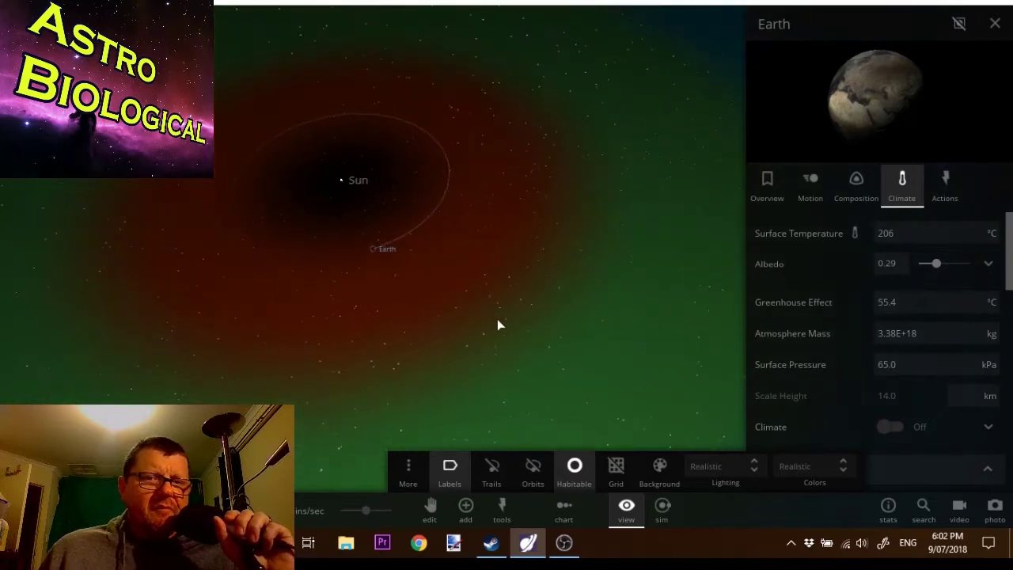
left_click_drag(497, 319, 382, 248)
scroll(389, 251, "up", 3)
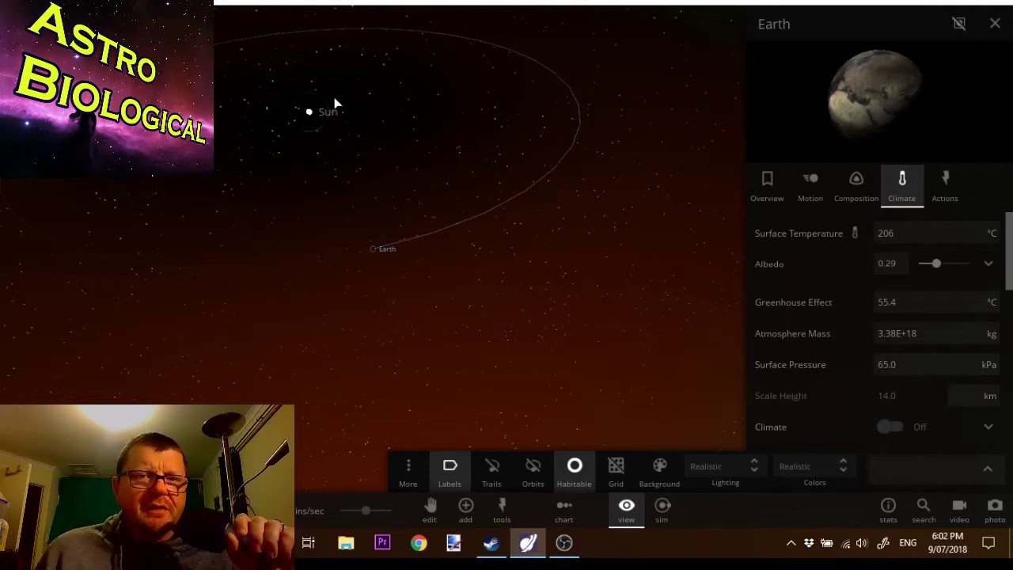
scroll(431, 281, "up", 3)
scroll(437, 283, "up", 5)
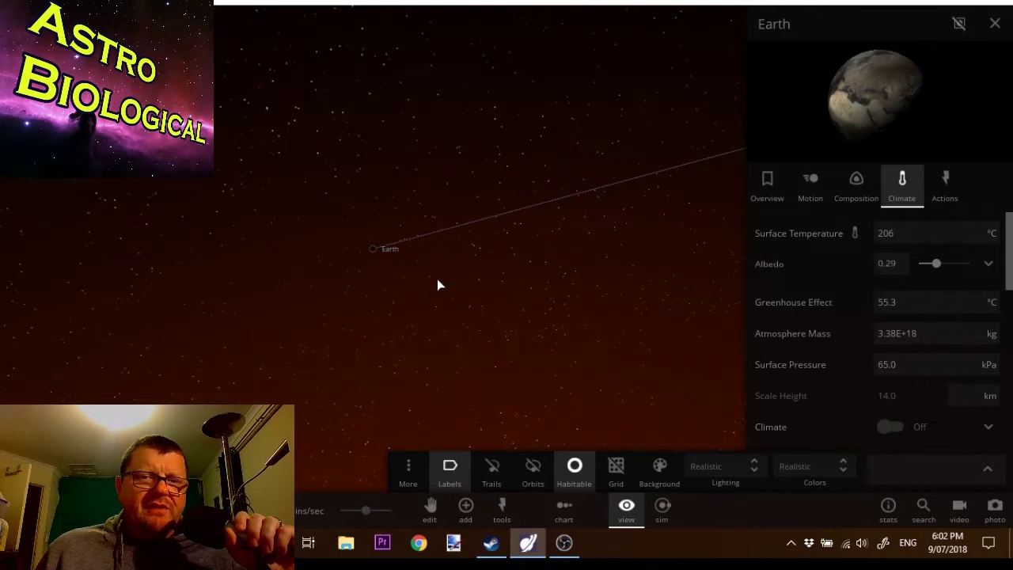
left_click_drag(438, 281, 540, 273)
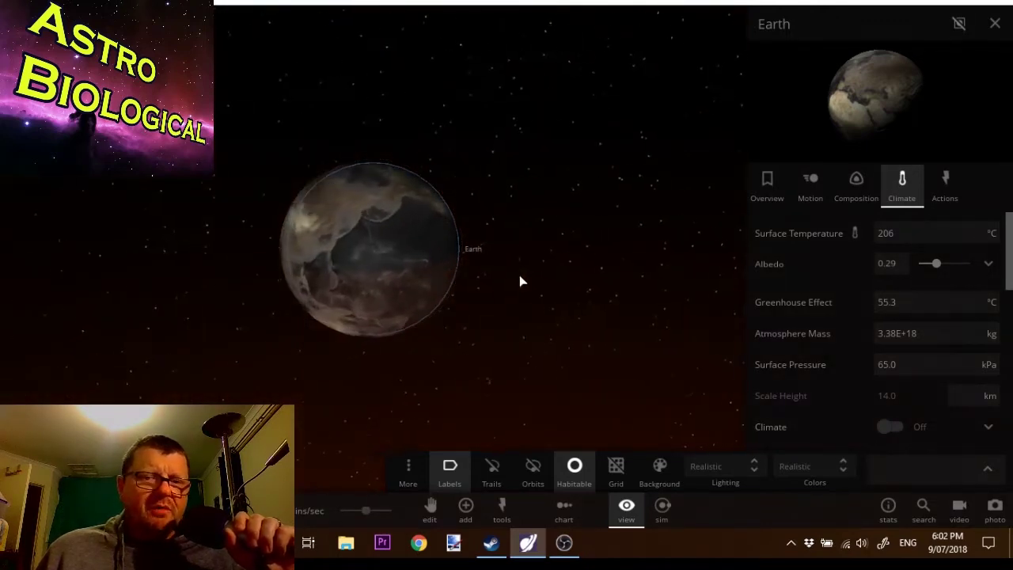
left_click(575, 464)
left_click(575, 465)
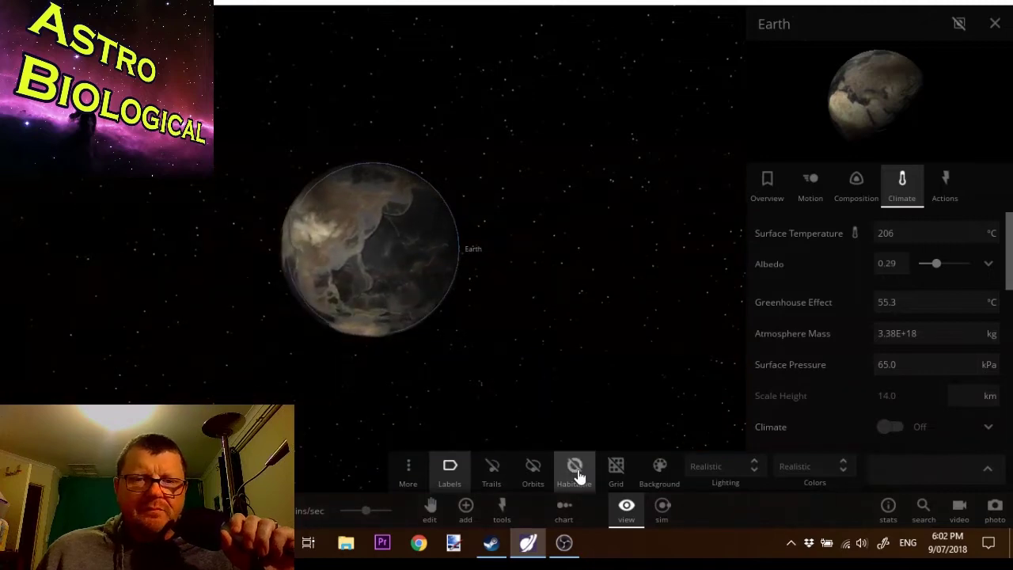
Step: Close Earth's properties and inspect its surface up close and from another angle
left_click(572, 256)
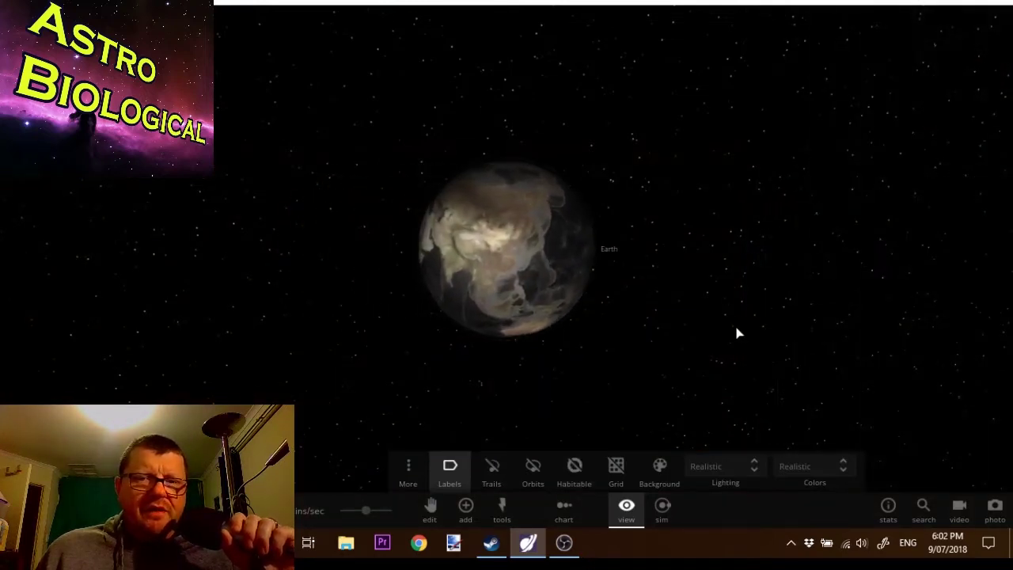
scroll(735, 332, "up", 5)
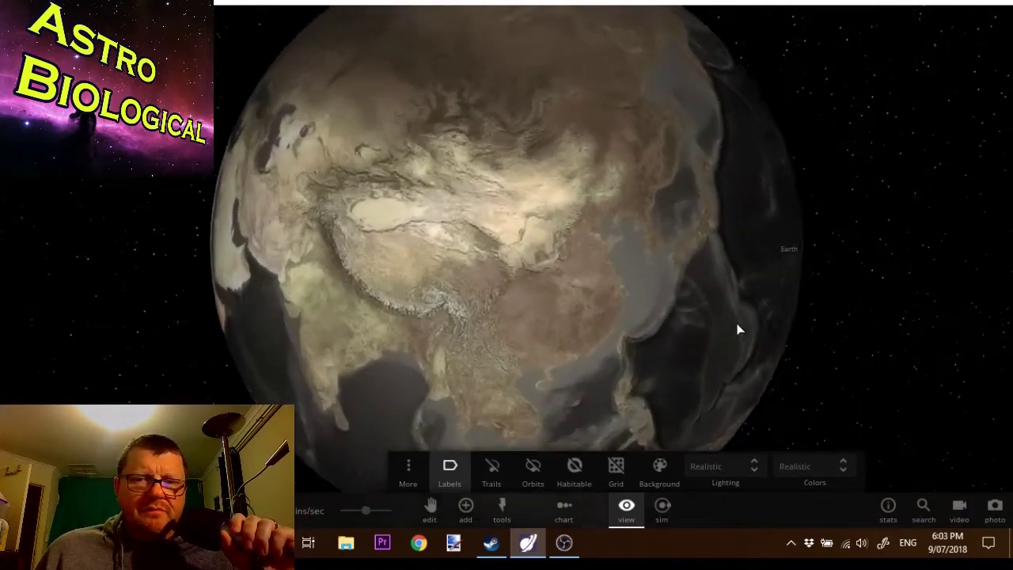
scroll(800, 316, "down", 5)
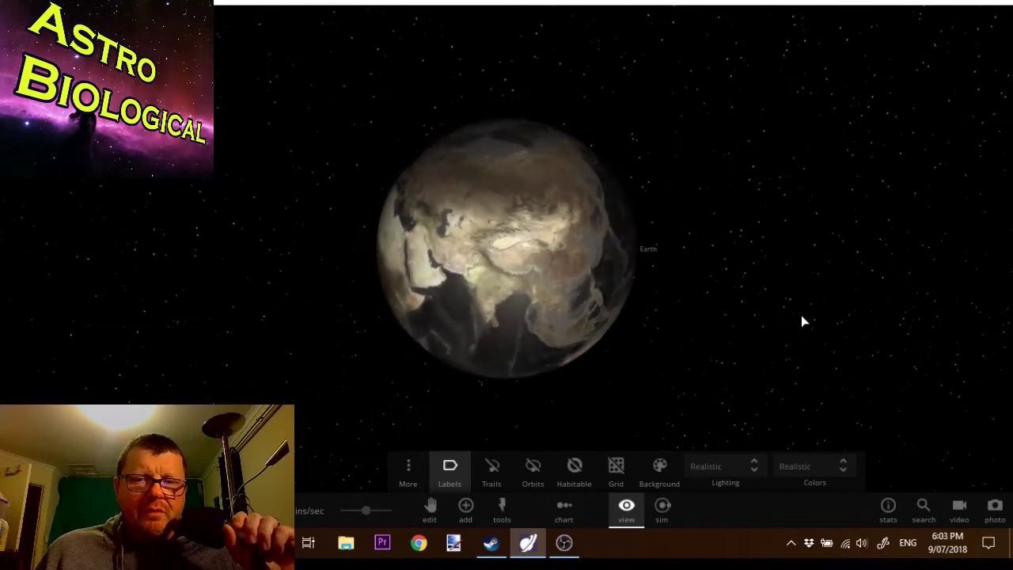
left_click_drag(802, 320, 728, 280)
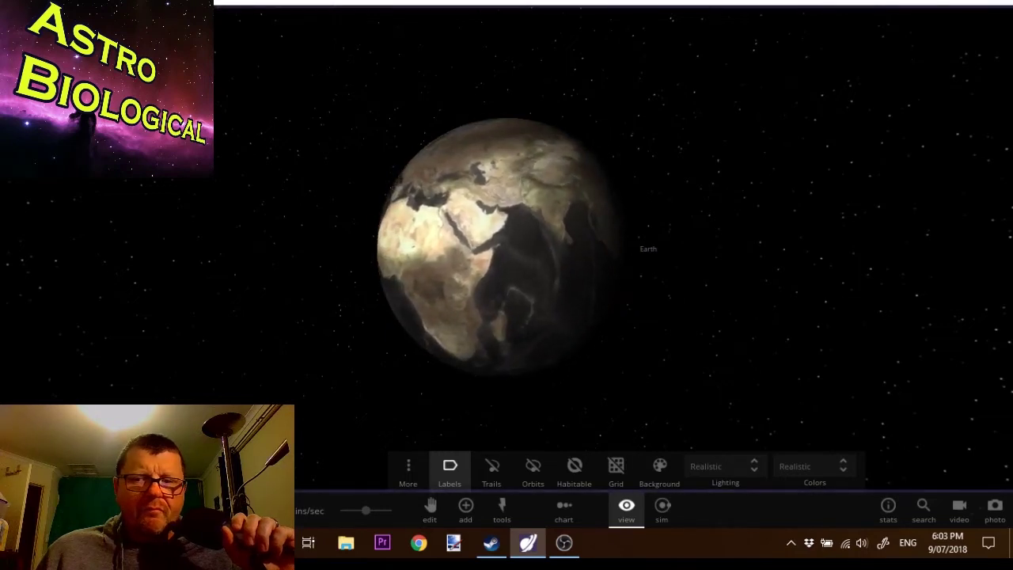
Step: Switch to OBS Studio and stop the screen recording
left_click(563, 546)
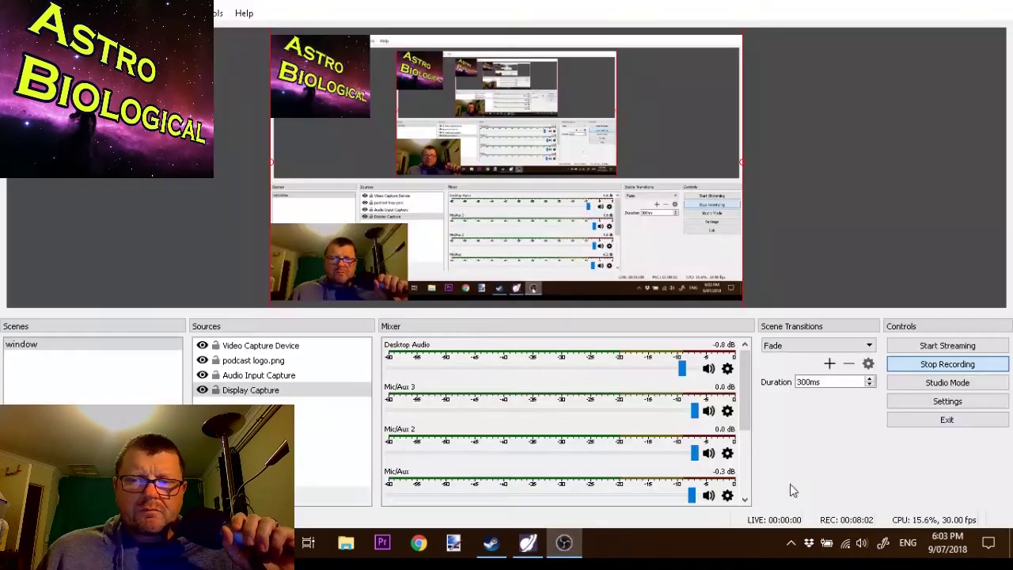
left_click(996, 361)
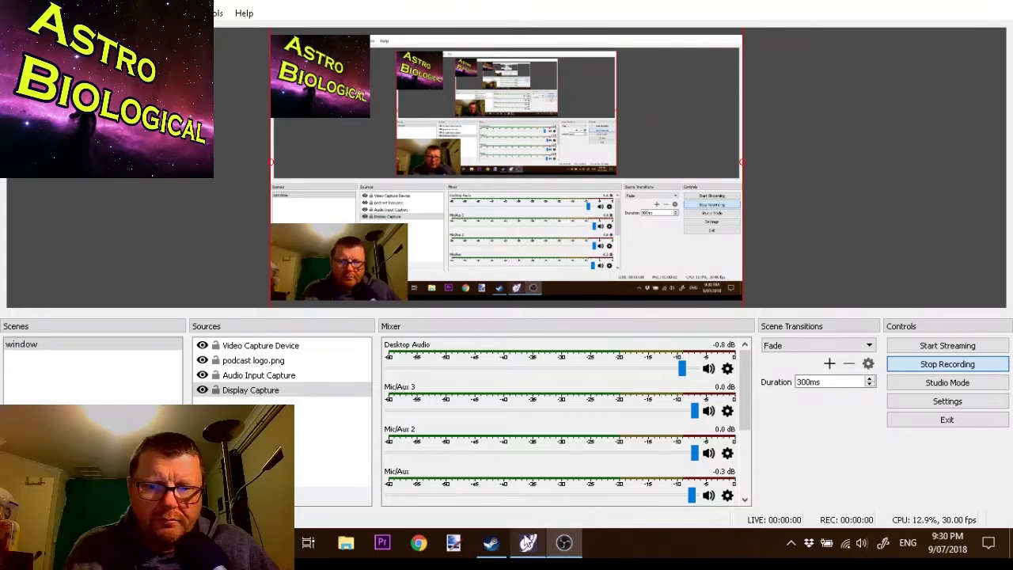
Step: Return to Universe Sandbox and look over Earth's surface from a slightly changed angle
mouse_move(532, 548)
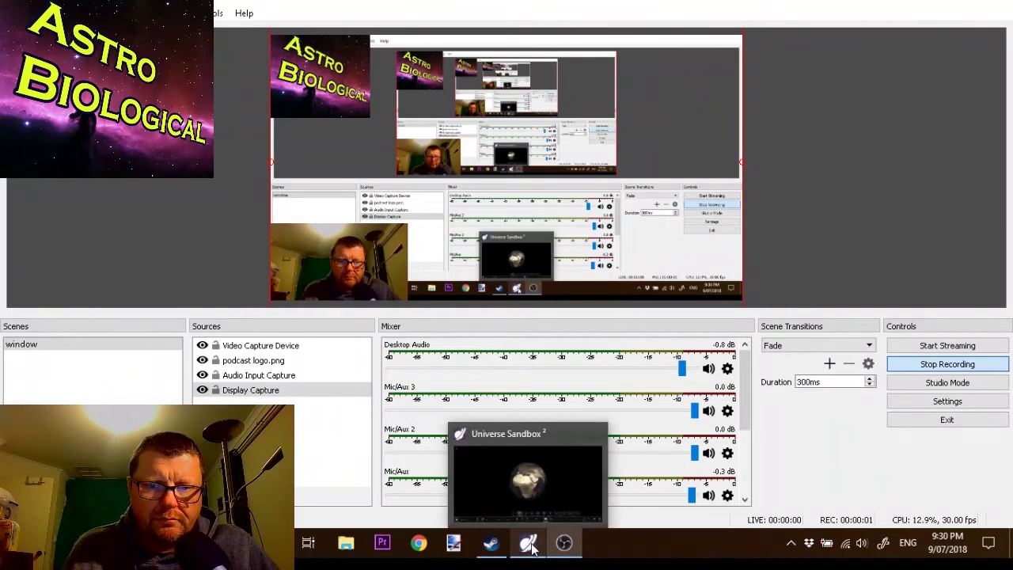
left_click(491, 542)
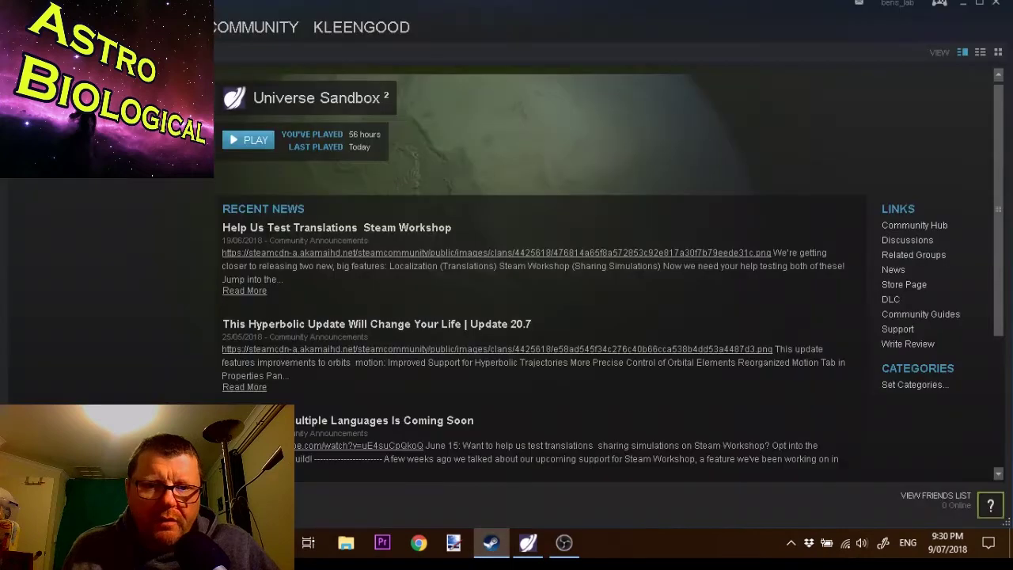
left_click(563, 542)
left_click(527, 543)
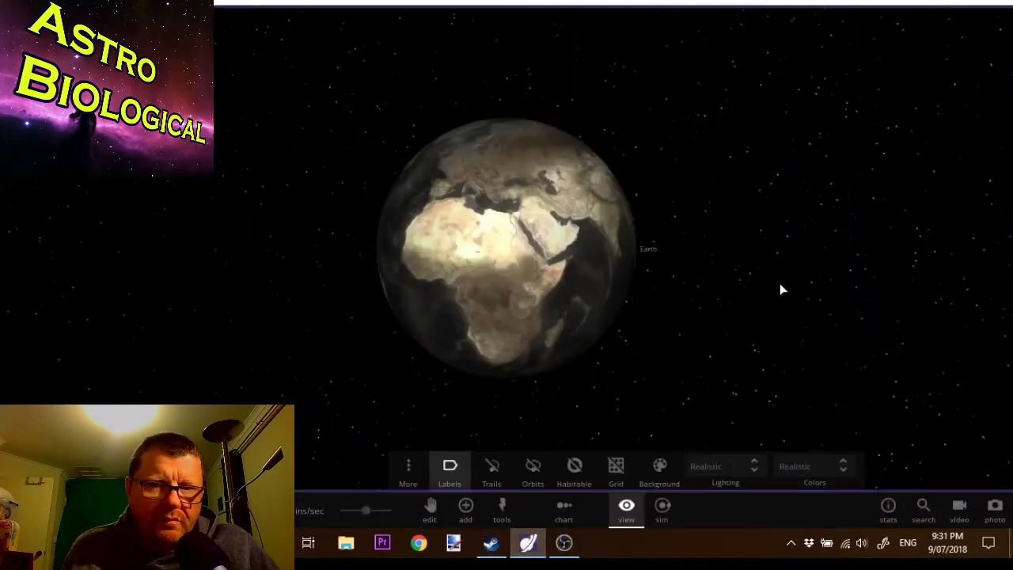
left_click_drag(732, 297, 791, 286)
scroll(791, 285, "down", 3)
scroll(784, 285, "up", 3)
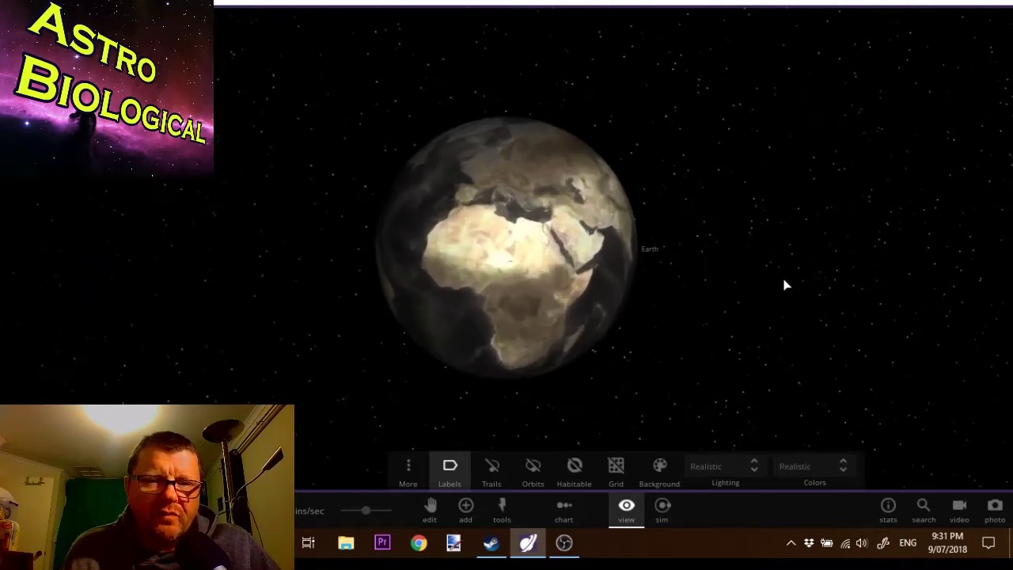
Step: Turn on the habitable zone display and examine where Earth lies relative to the zone around the Sun
scroll(784, 285, "up", 3)
scroll(799, 287, "down", 3)
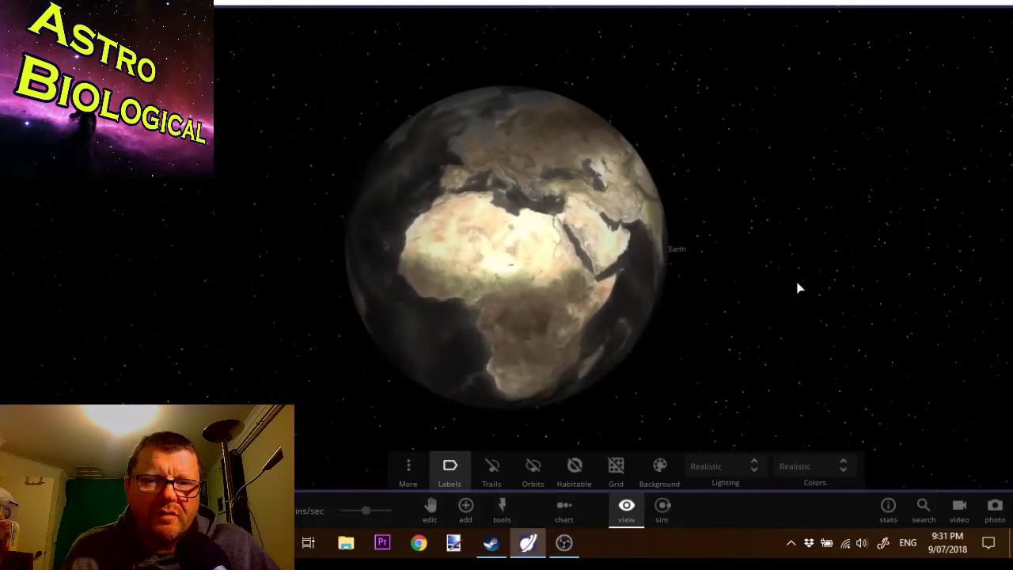
left_click_drag(463, 381, 276, 270)
left_click_drag(356, 295, 358, 349)
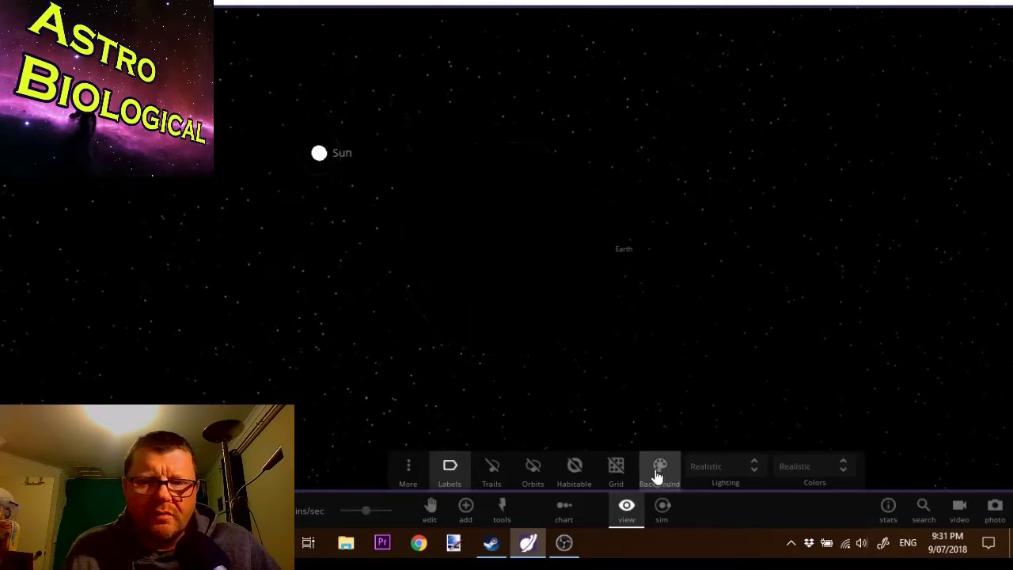
left_click(573, 469)
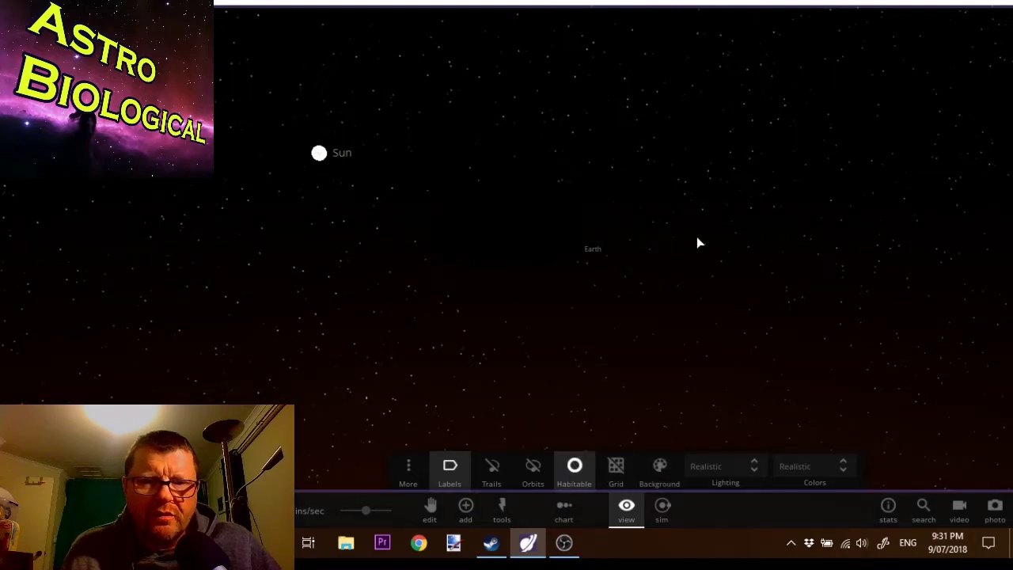
left_click_drag(710, 294, 797, 284)
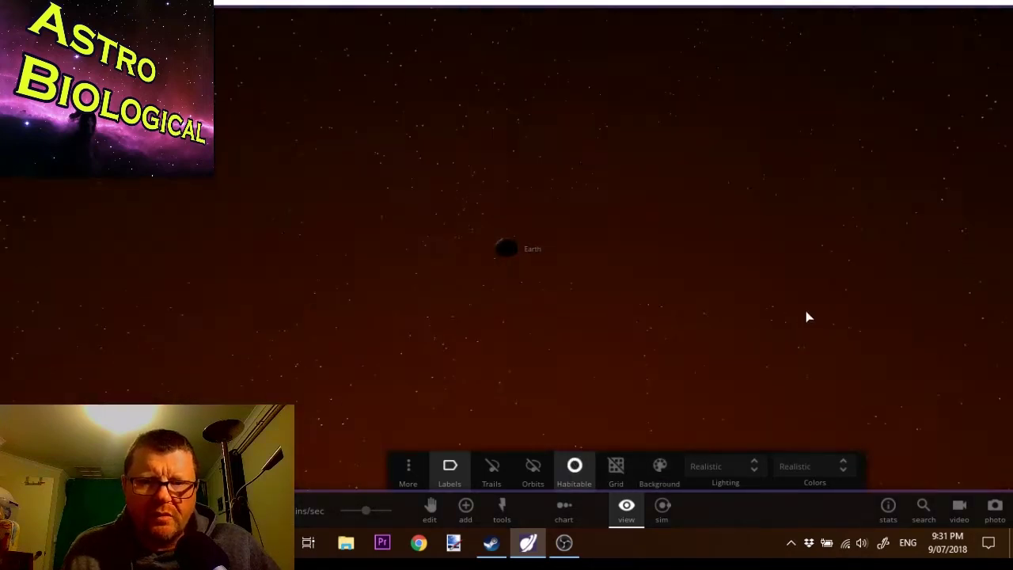
left_click_drag(785, 409, 665, 161)
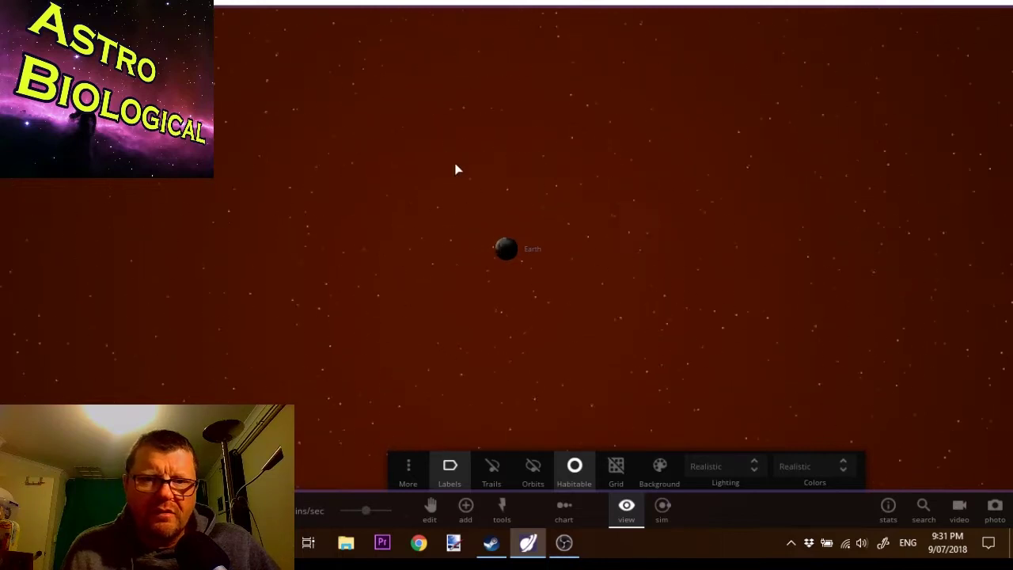
scroll(704, 152, "up", 5)
scroll(705, 151, "down", 4)
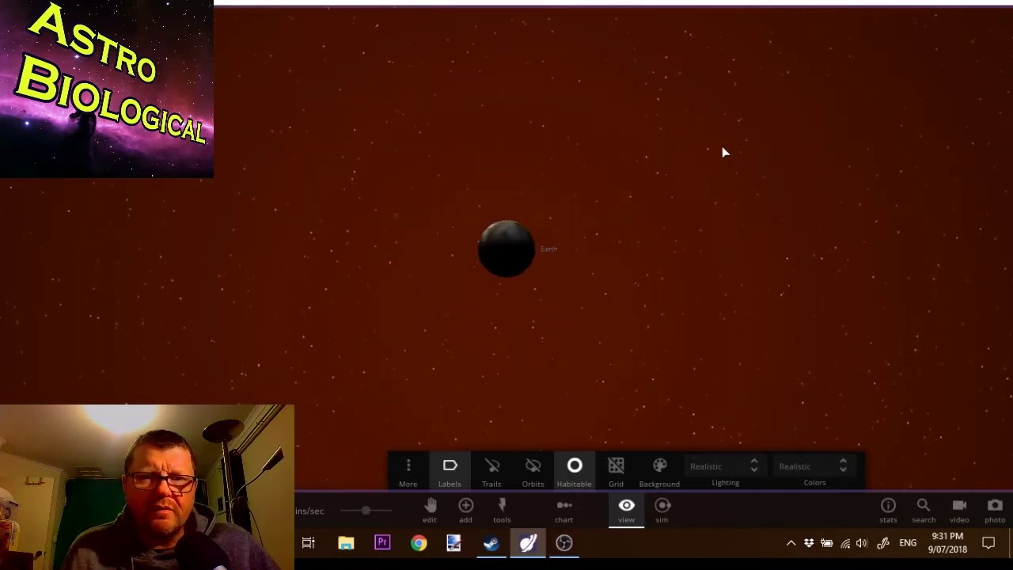
scroll(727, 163, "down", 5)
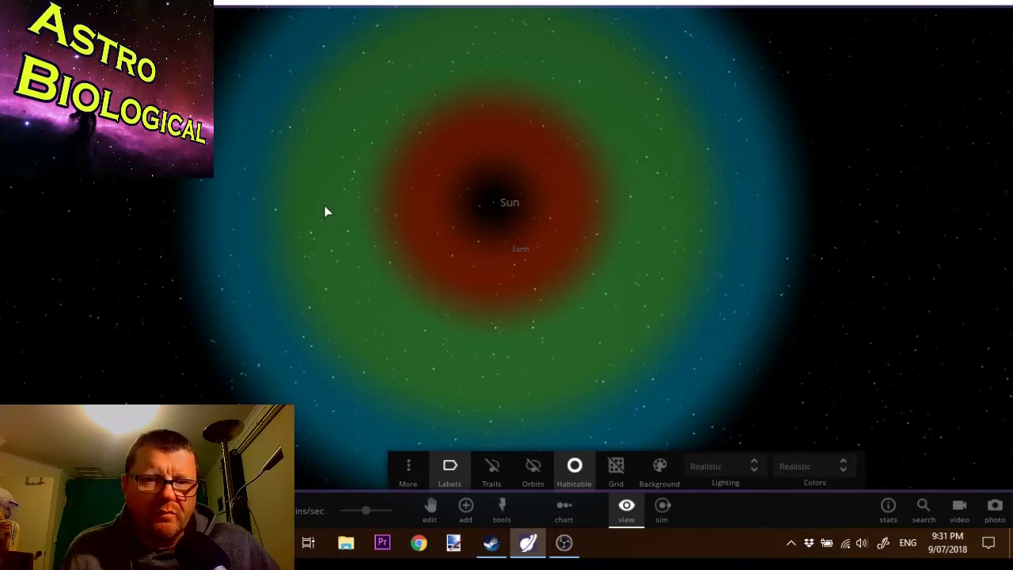
Step: Return to a close view of Earth, look at its sunlit side and open its climate properties
double_click(512, 255)
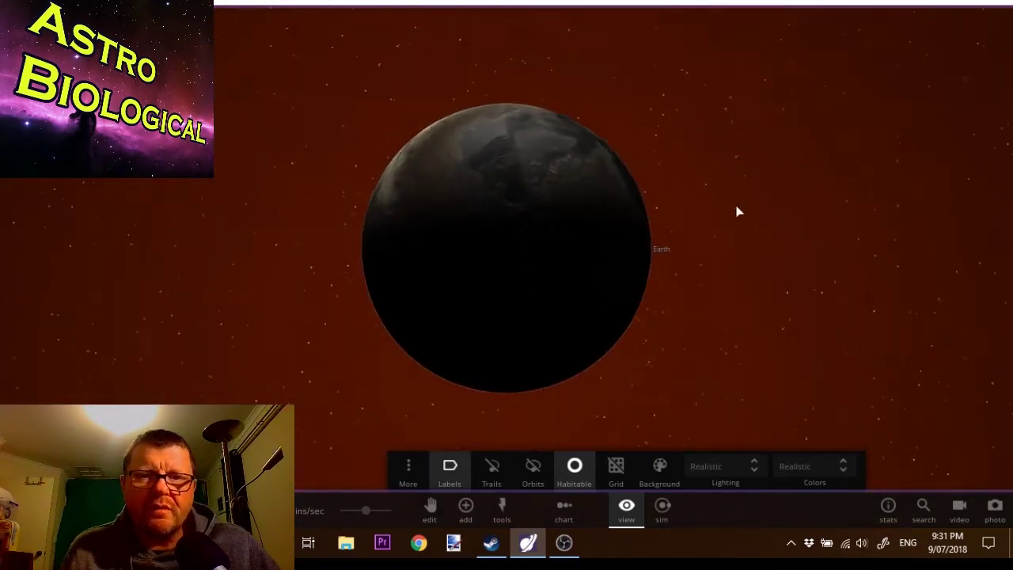
left_click_drag(735, 205, 742, 172)
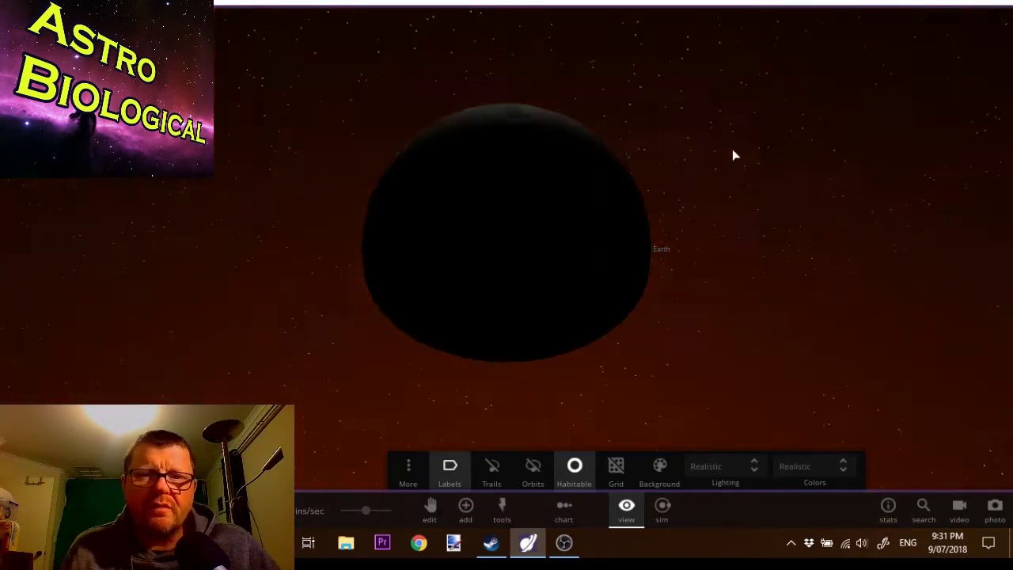
left_click_drag(675, 251, 409, 242)
left_click_drag(761, 269, 849, 149)
left_click(961, 224)
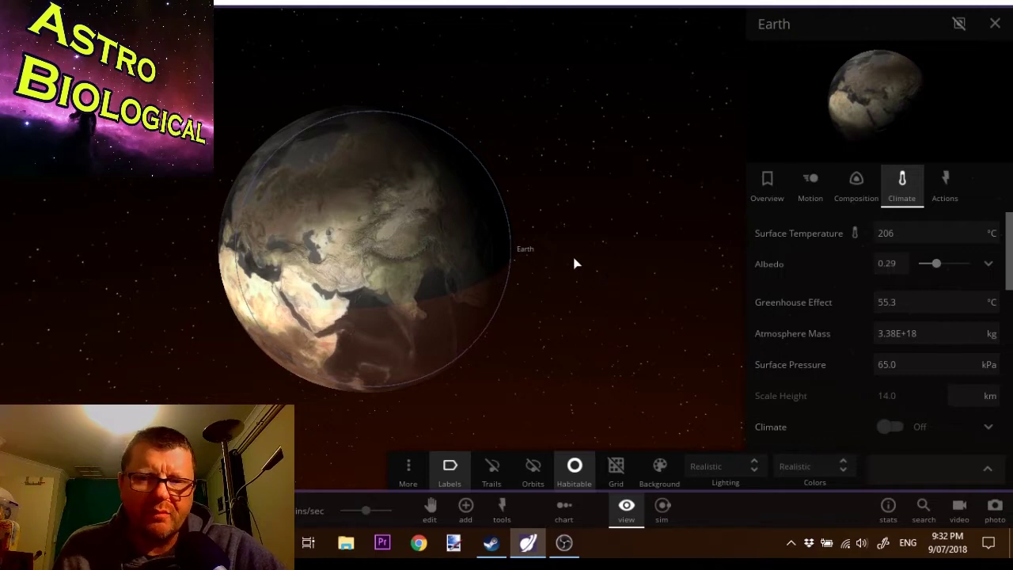
Step: Close Earth's properties and turn off the habitable zone display to leave a clear view of the surface
scroll(578, 267, "down", 3)
scroll(578, 268, "up", 5)
scroll(577, 267, "down", 2)
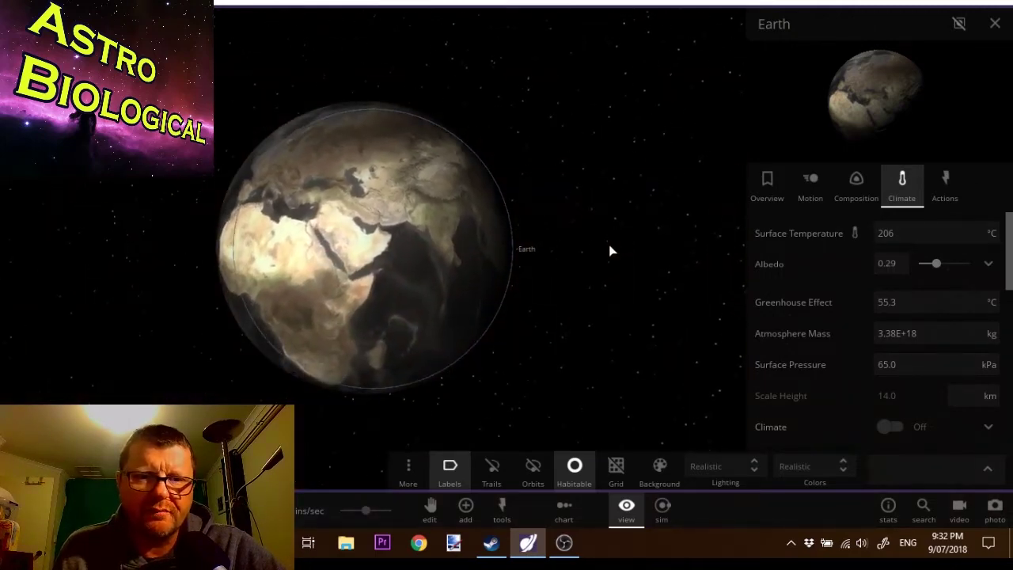
left_click(611, 256)
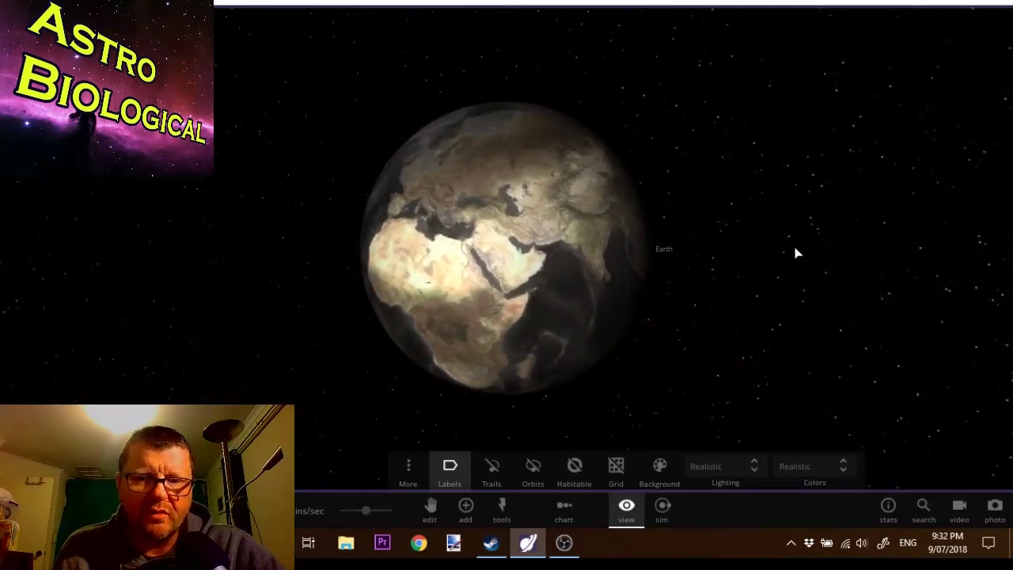
left_click_drag(787, 267, 790, 242)
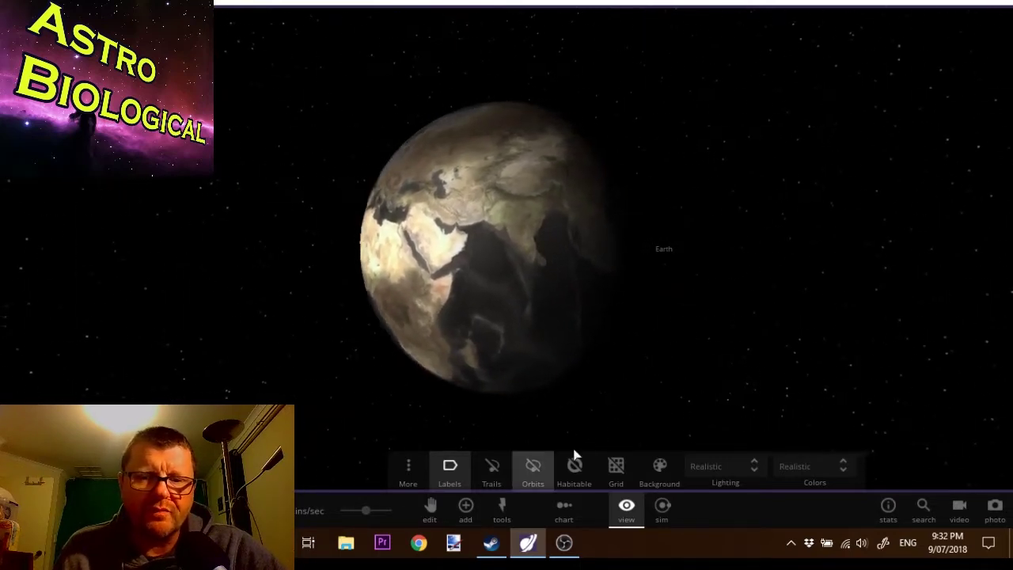
Step: Launch a Random Asteroid towards Earth over the dried-out sea between Arabia and India
left_click(501, 508)
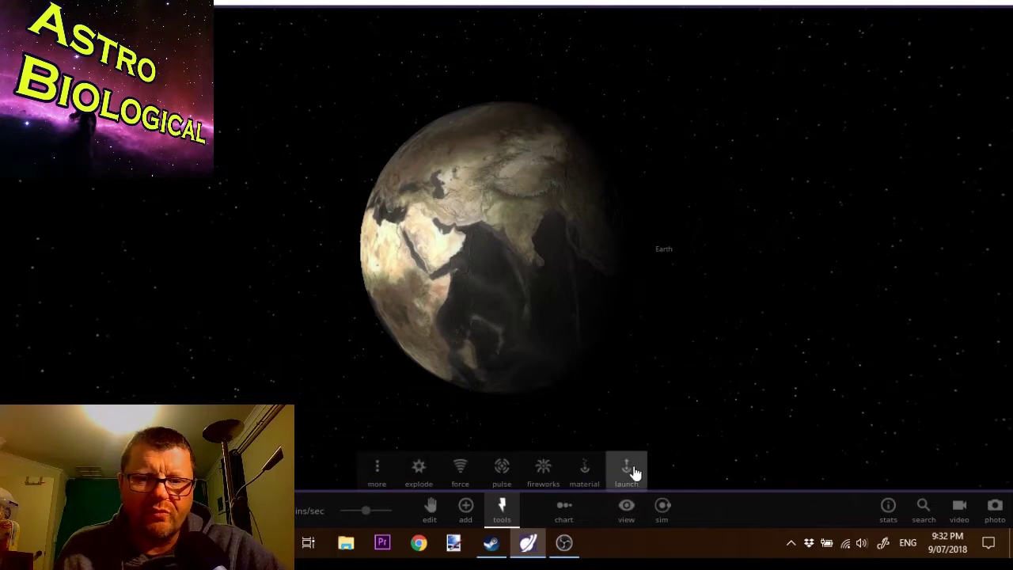
left_click(627, 473)
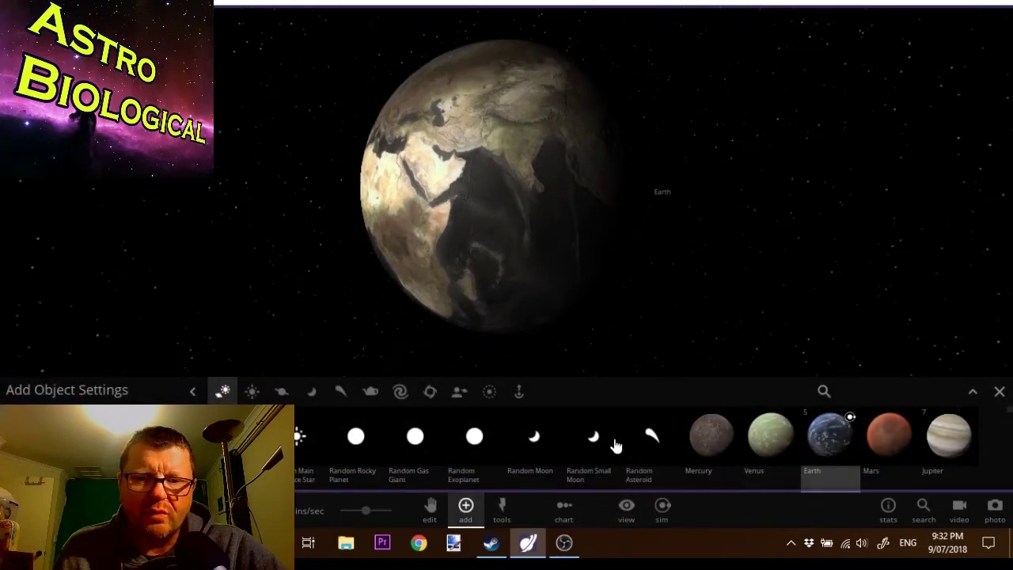
left_click(650, 437)
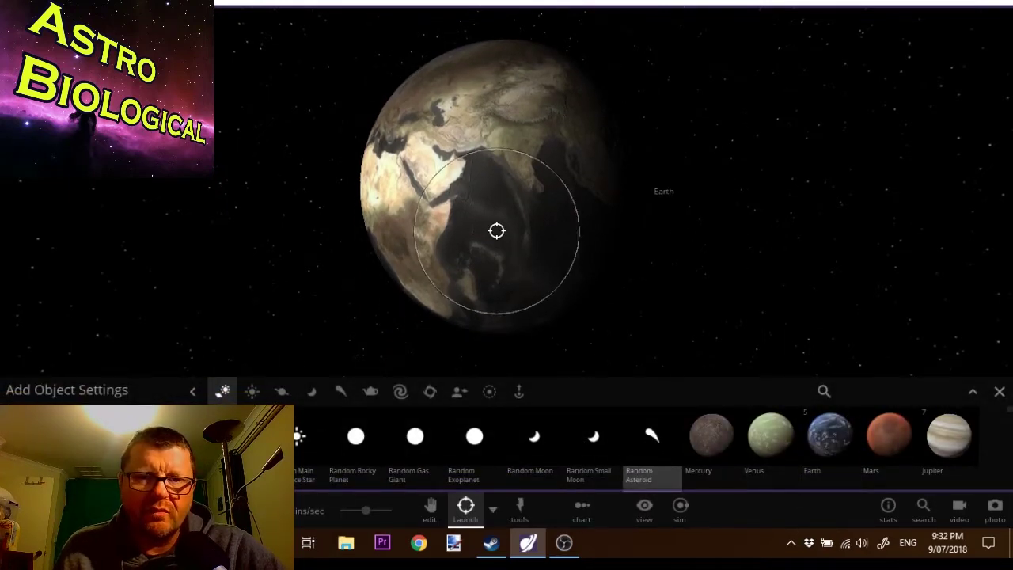
scroll(496, 230, "up", 5)
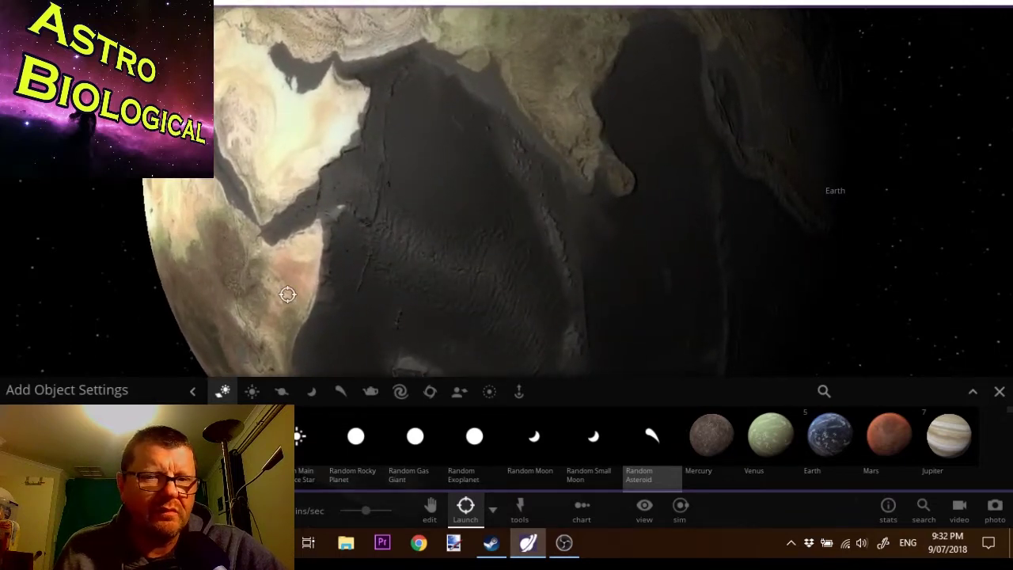
left_click(451, 205)
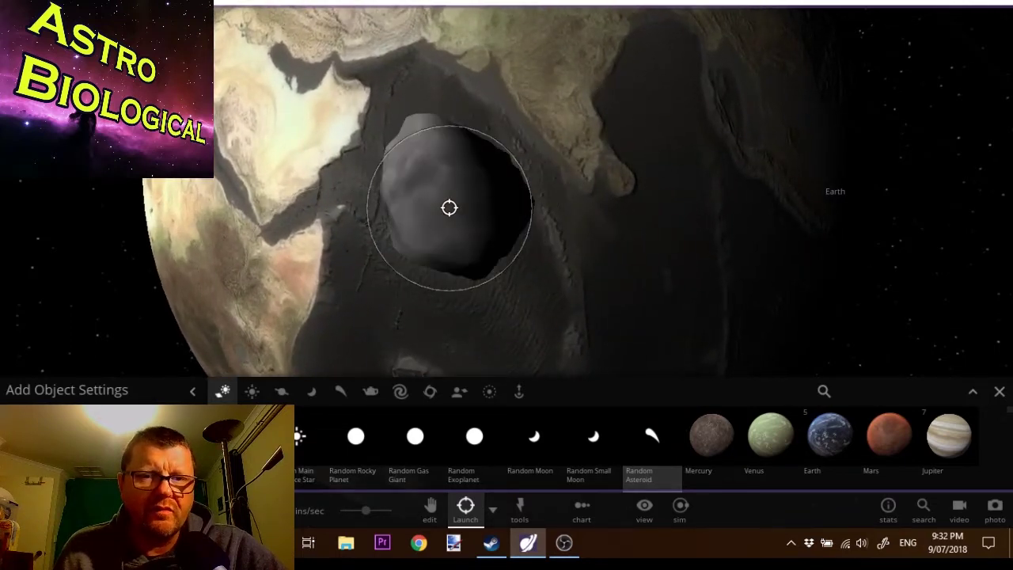
Step: Close the object picker, select the launched asteroid and bring it into close view
left_click(998, 391)
scroll(624, 350, "down", 5)
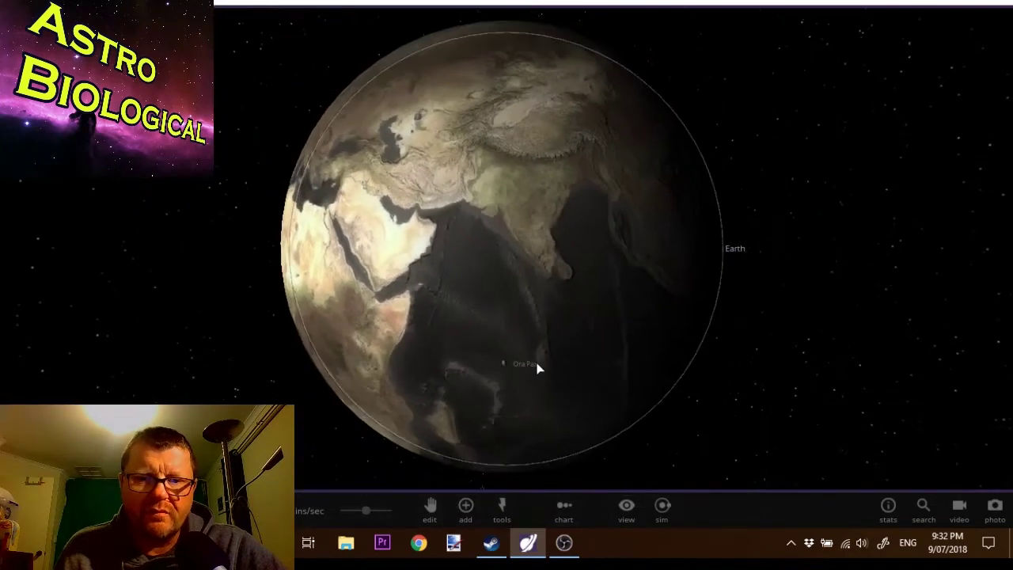
left_click(508, 363)
scroll(558, 372, "up", 5)
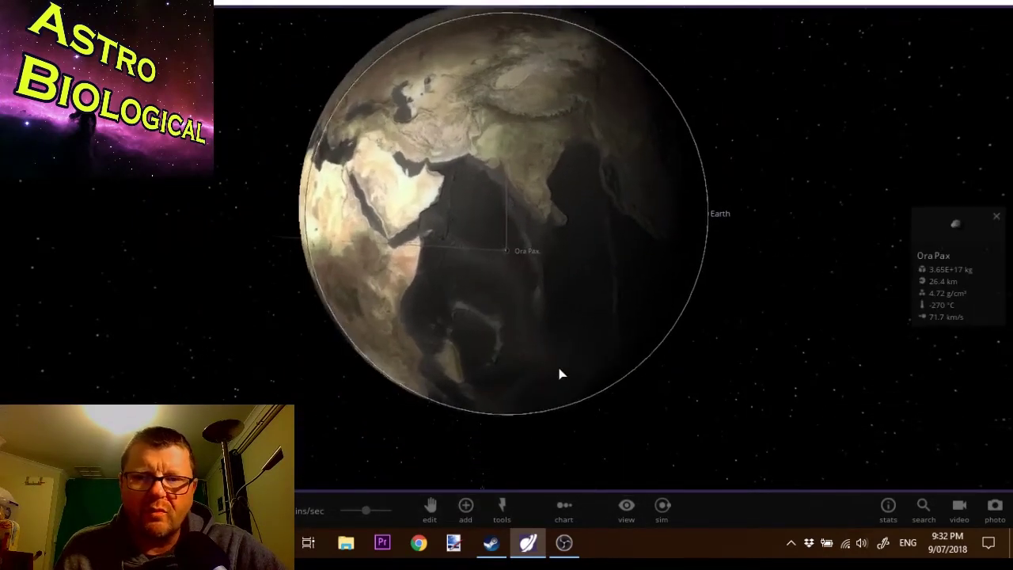
scroll(558, 372, "up", 3)
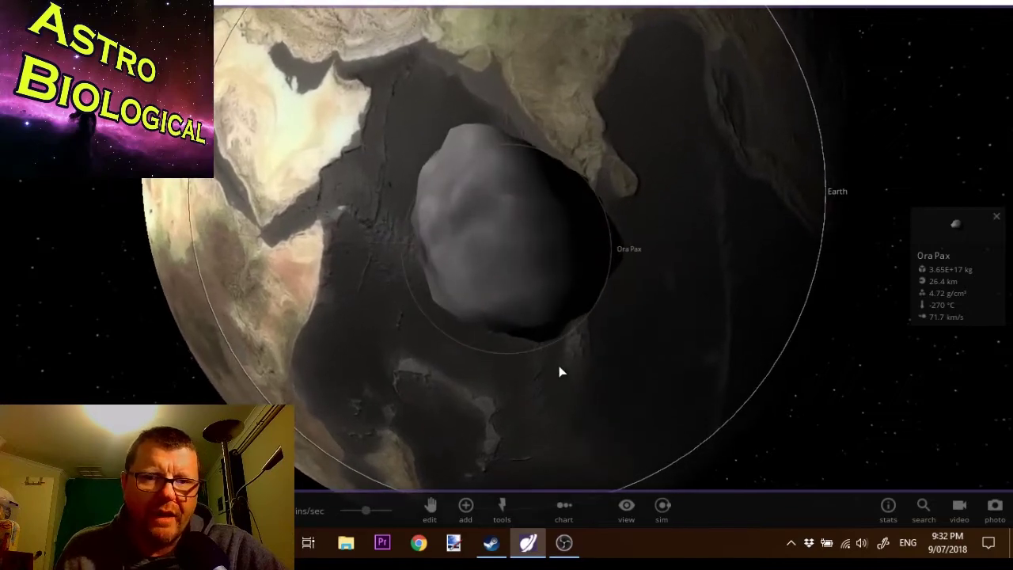
Step: Open the asteroid's material composition and set its water content to 100 %
left_click(954, 224)
left_click(852, 188)
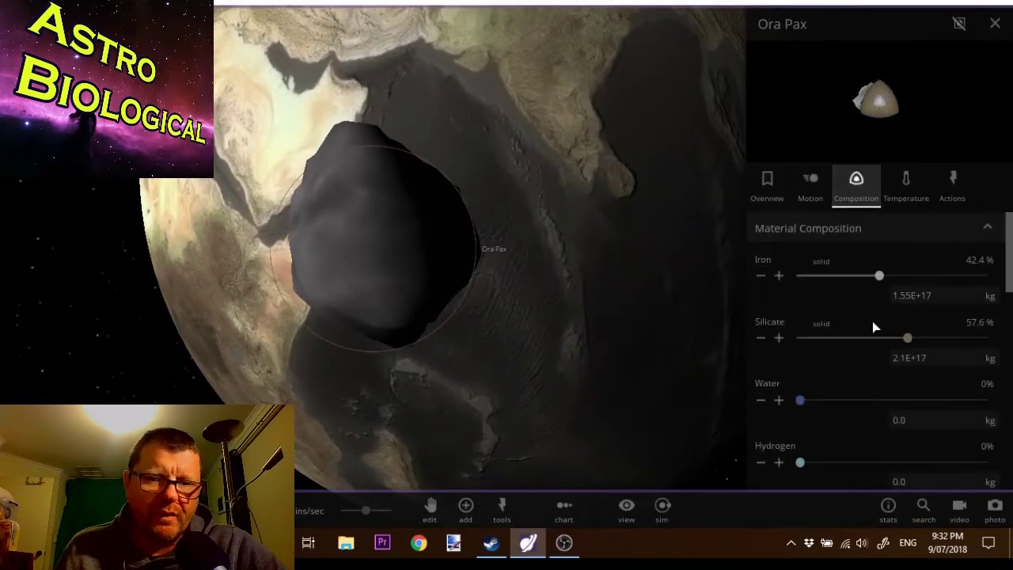
left_click_drag(800, 400, 986, 400)
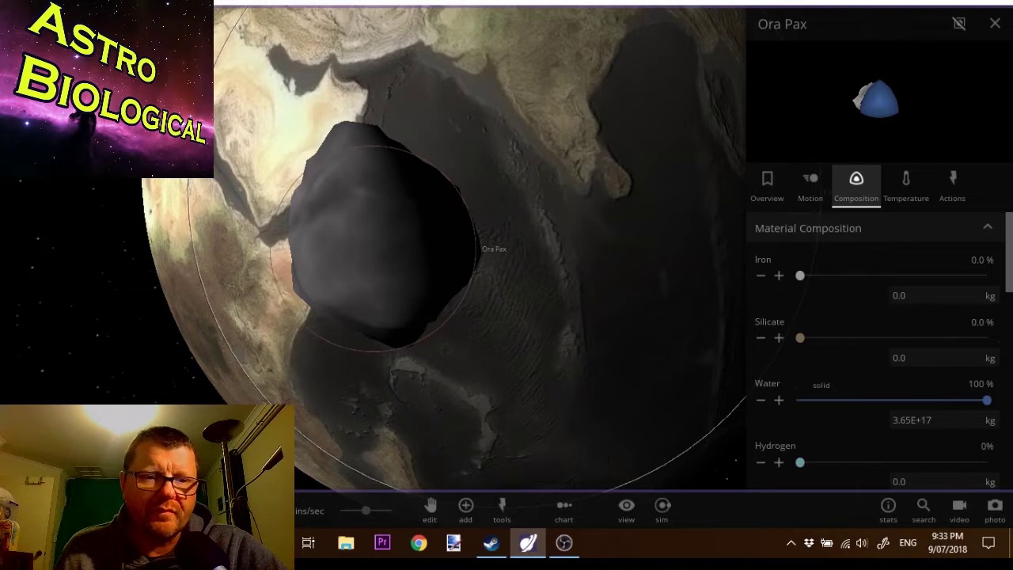
Step: Reduce the asteroid's distance from Earth to 893 km and its speed to about 600 m/s, and close its properties
left_click(813, 190)
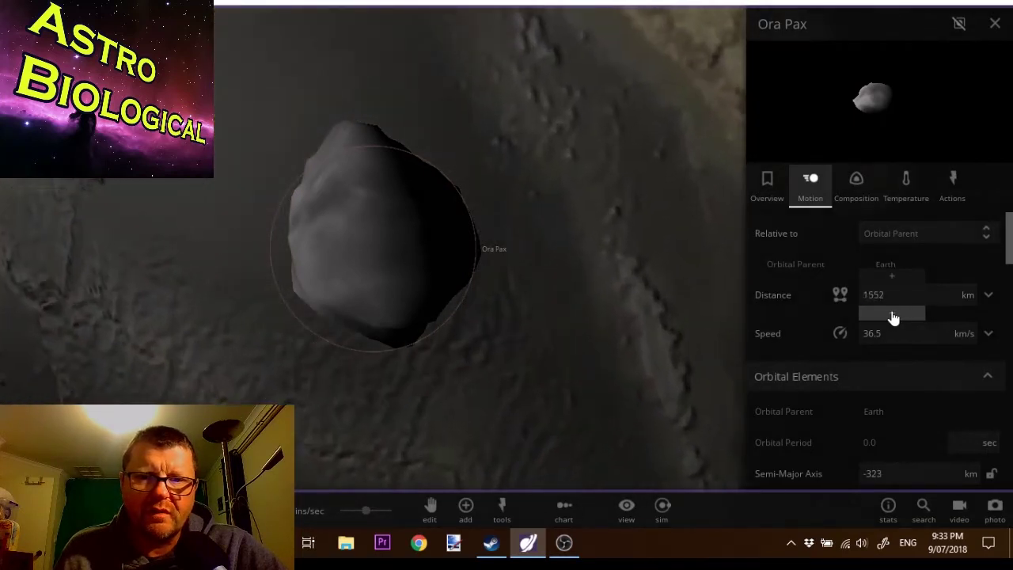
left_click(892, 317)
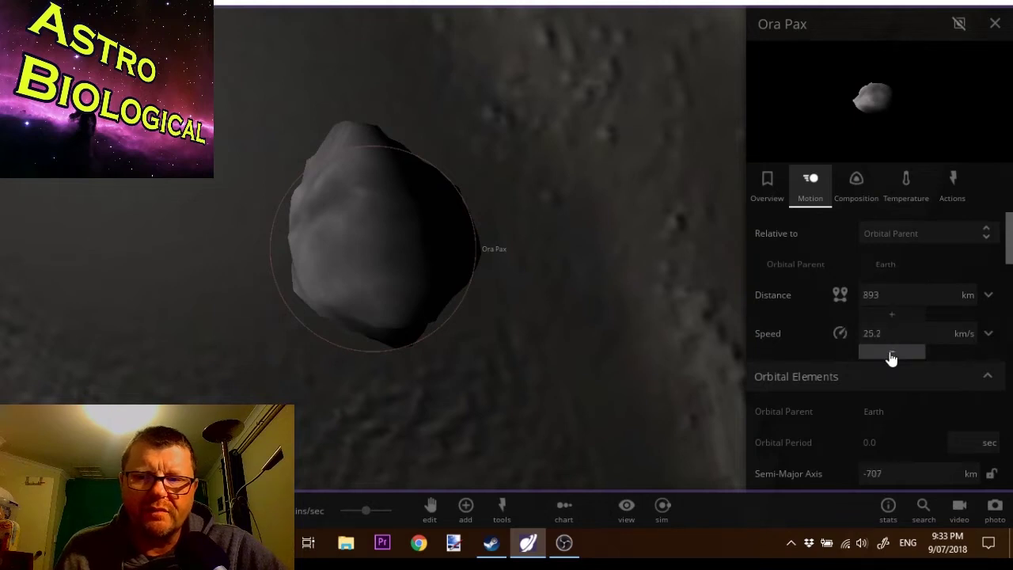
left_click(891, 355)
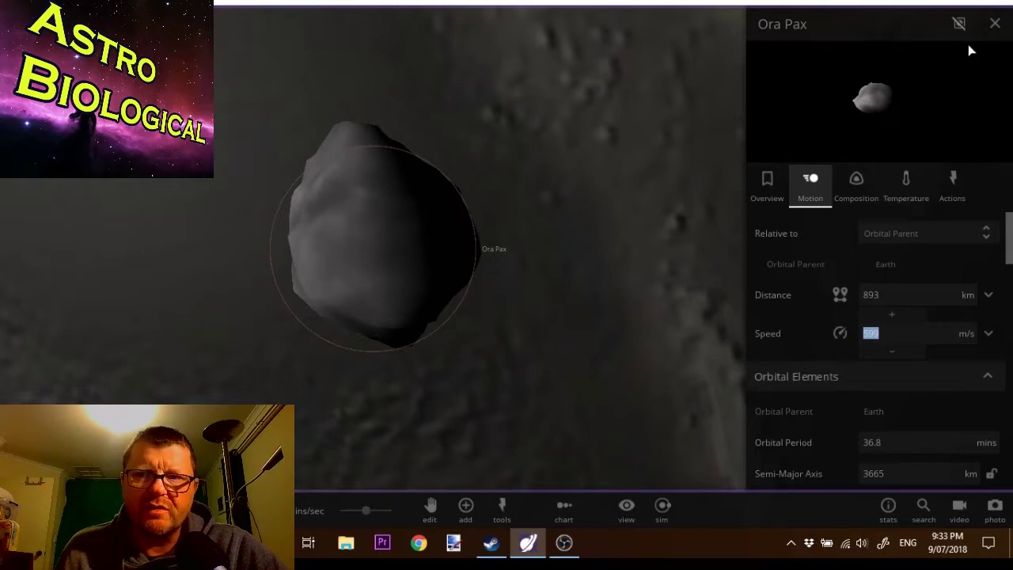
left_click(995, 25)
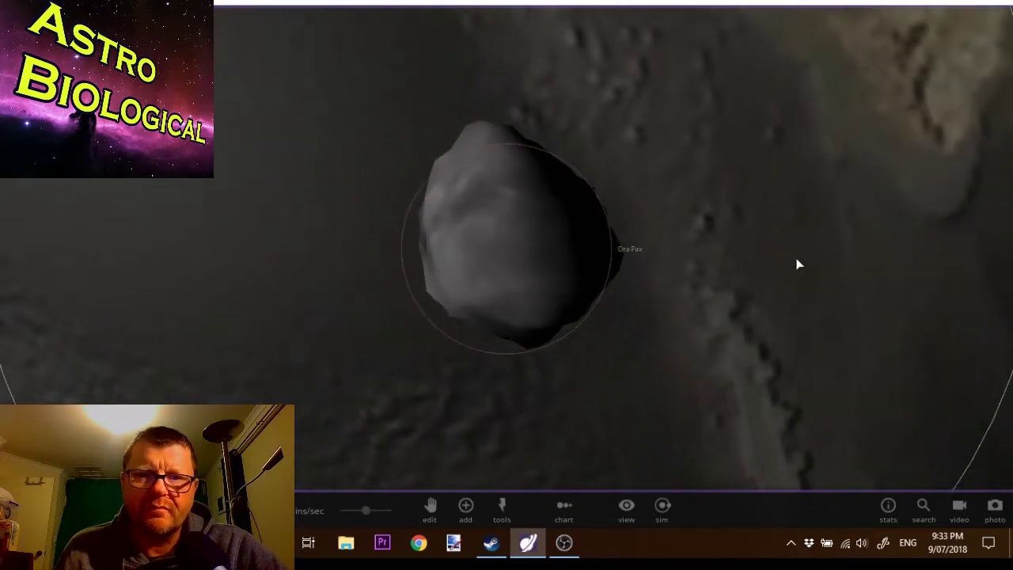
Step: Run the simulation with the water asteroid near Earth, and inspect Earth's surface up close
scroll(797, 261, "down", 6)
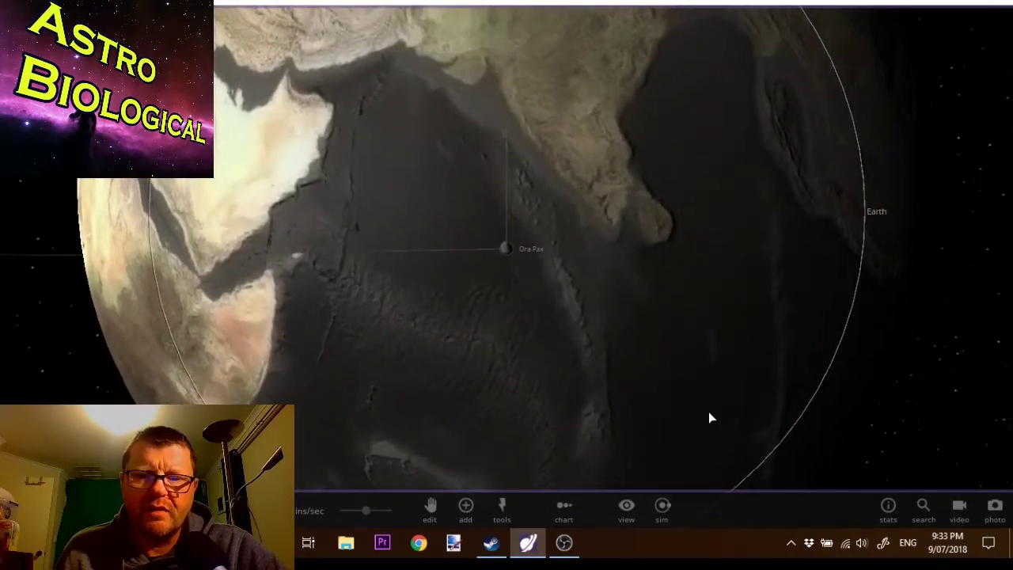
key("space")
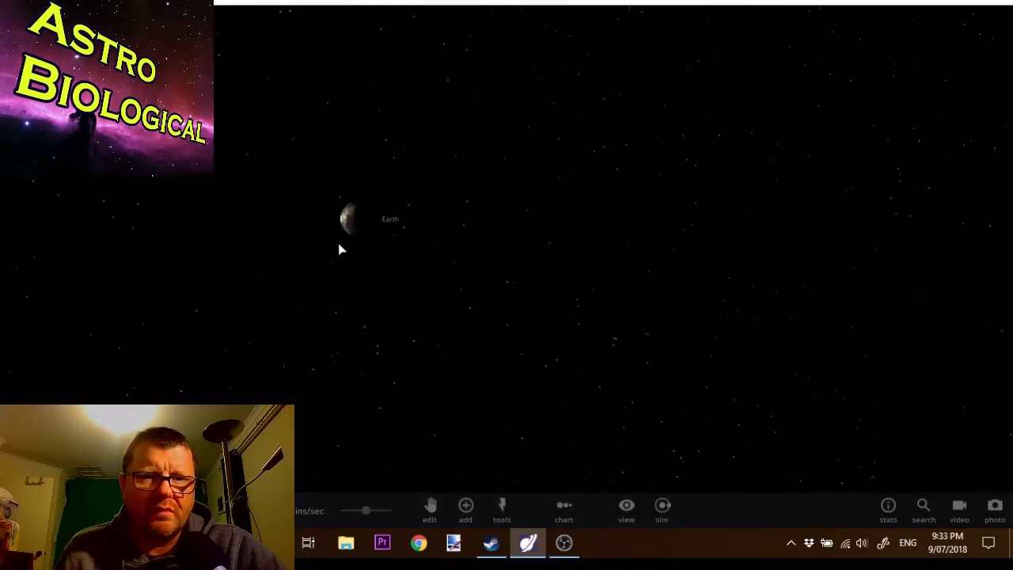
double_click(283, 235)
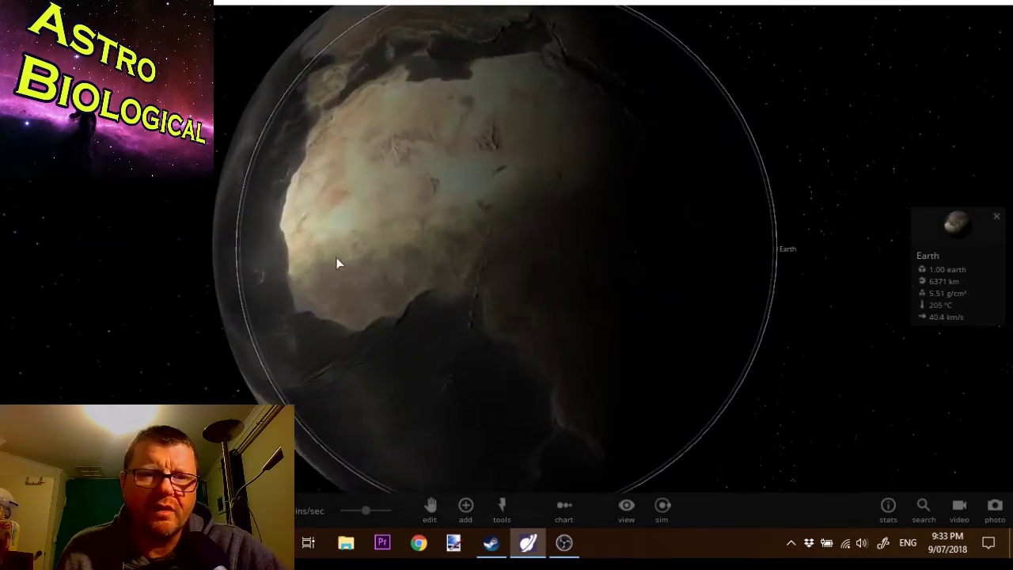
left_click_drag(346, 255, 500, 242)
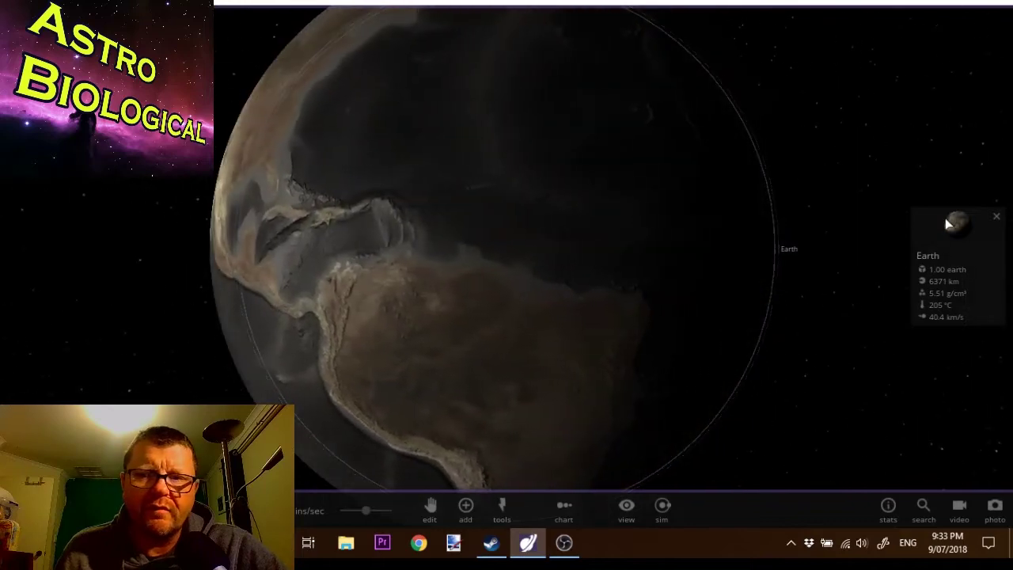
Step: Open Earth's properties, review its climate and material composition, and look at another side of its surface
left_click(953, 222)
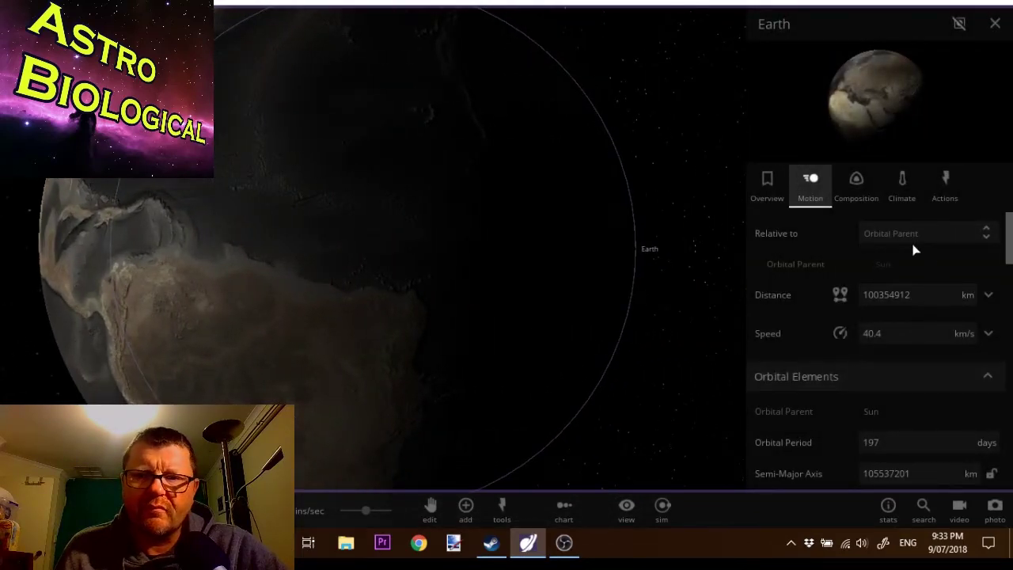
left_click(906, 186)
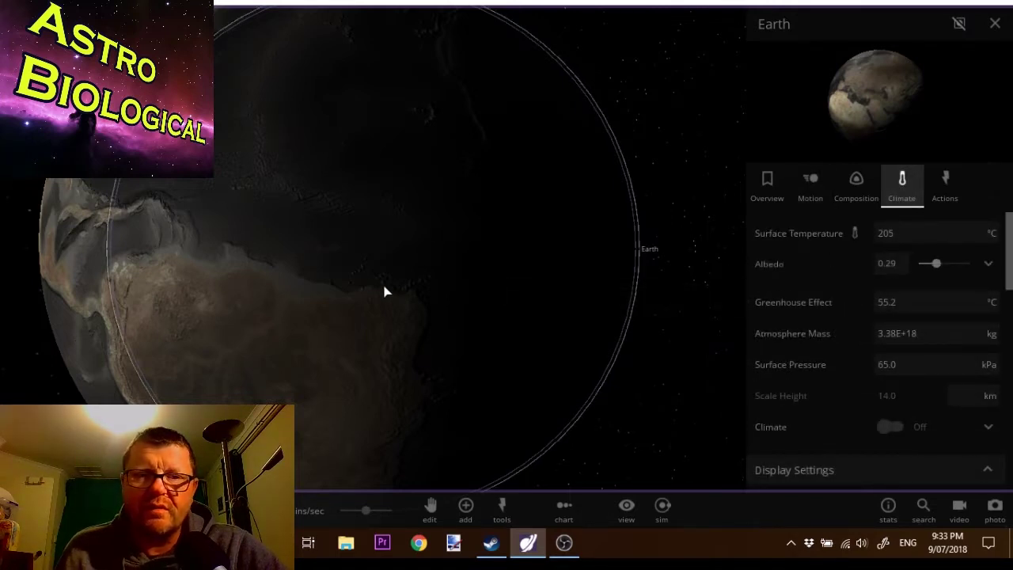
left_click(856, 183)
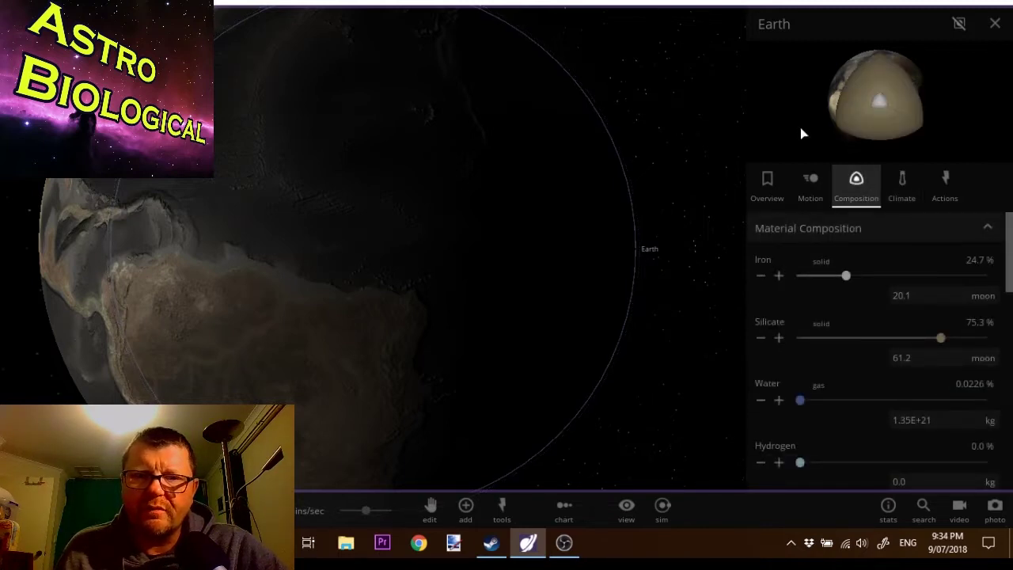
left_click_drag(409, 244, 475, 261)
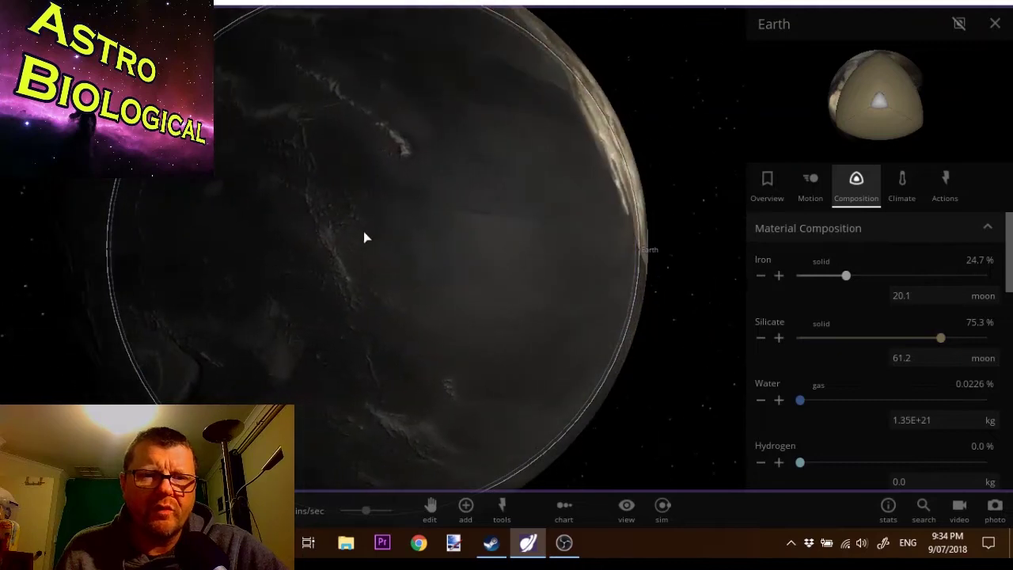
Step: Add a random small moon in front of Earth's dark side and leave the object adding mode
left_click(465, 511)
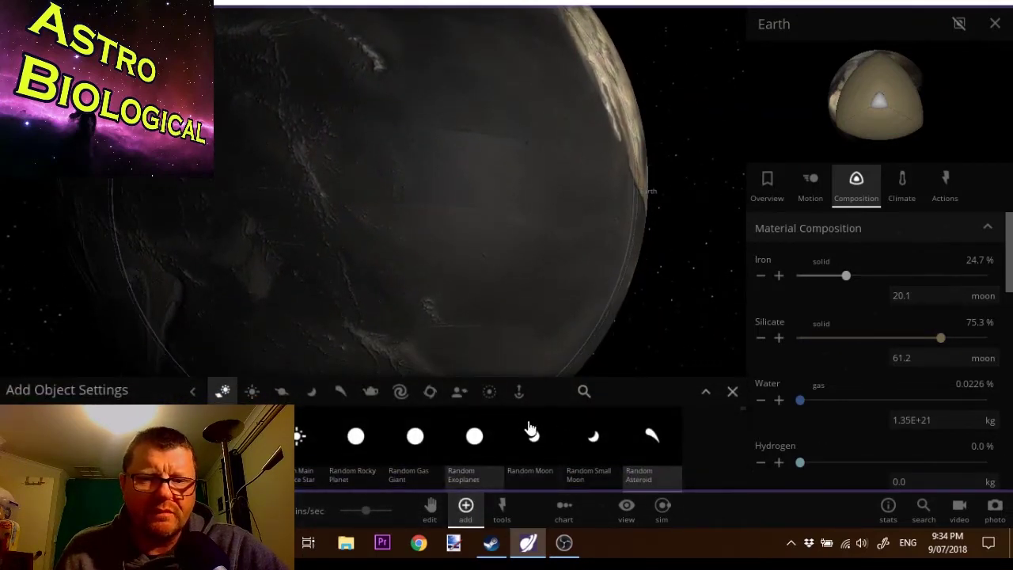
left_click(592, 437)
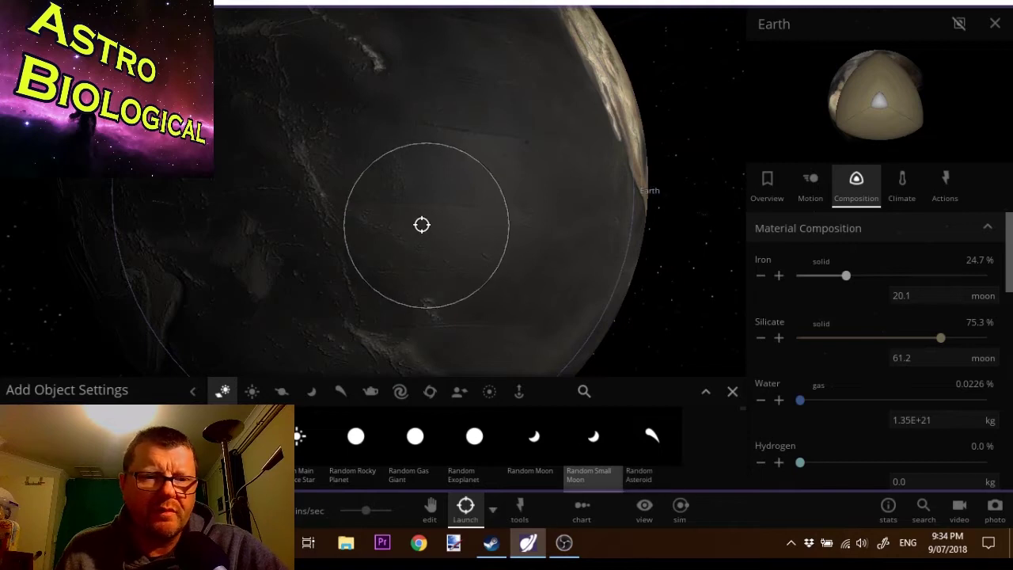
left_click(385, 217)
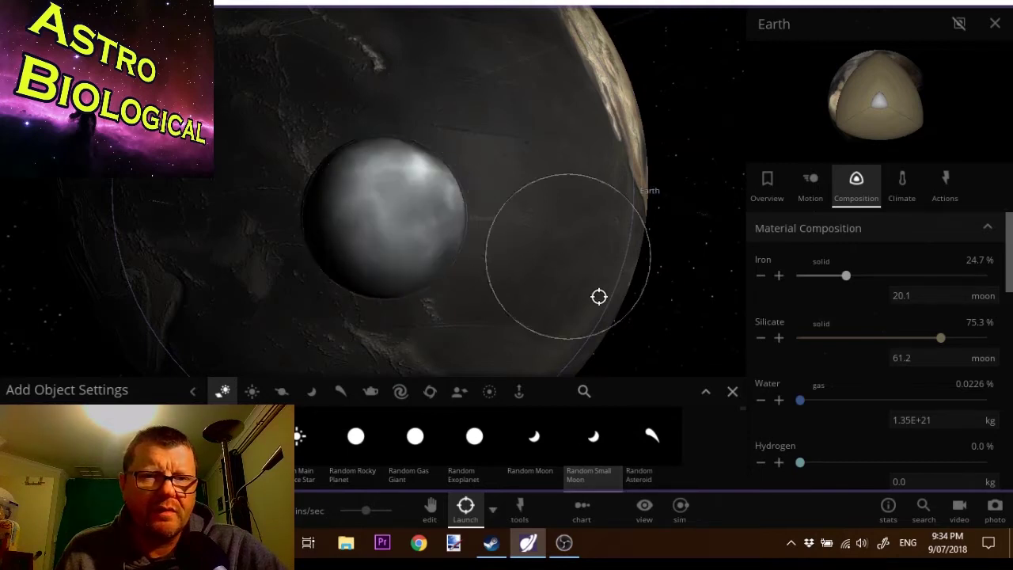
left_click(734, 393)
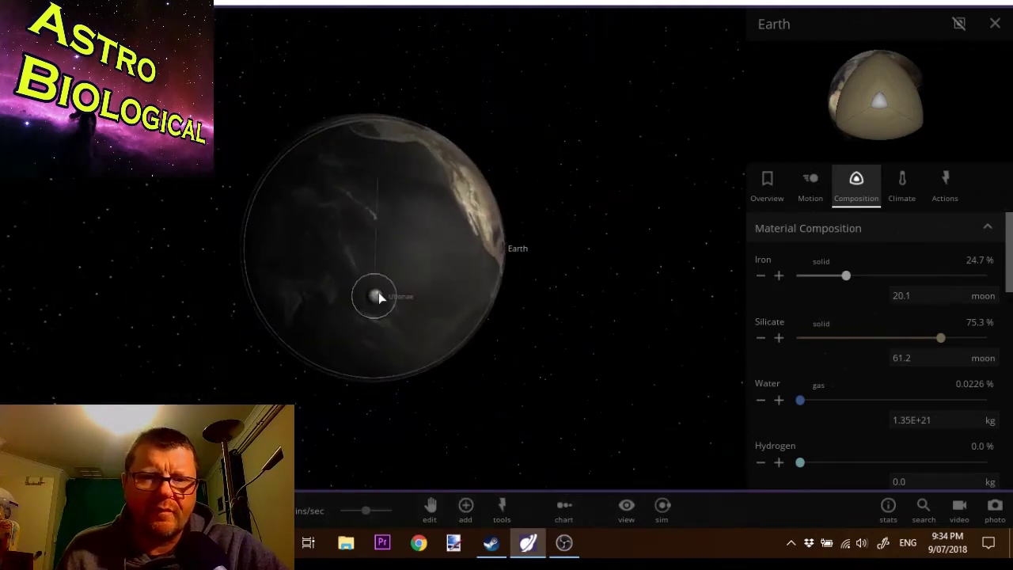
Step: Open the new small moon's motion properties and reduce its distance from Earth to 45.7 km
left_click(378, 296)
left_click(809, 186)
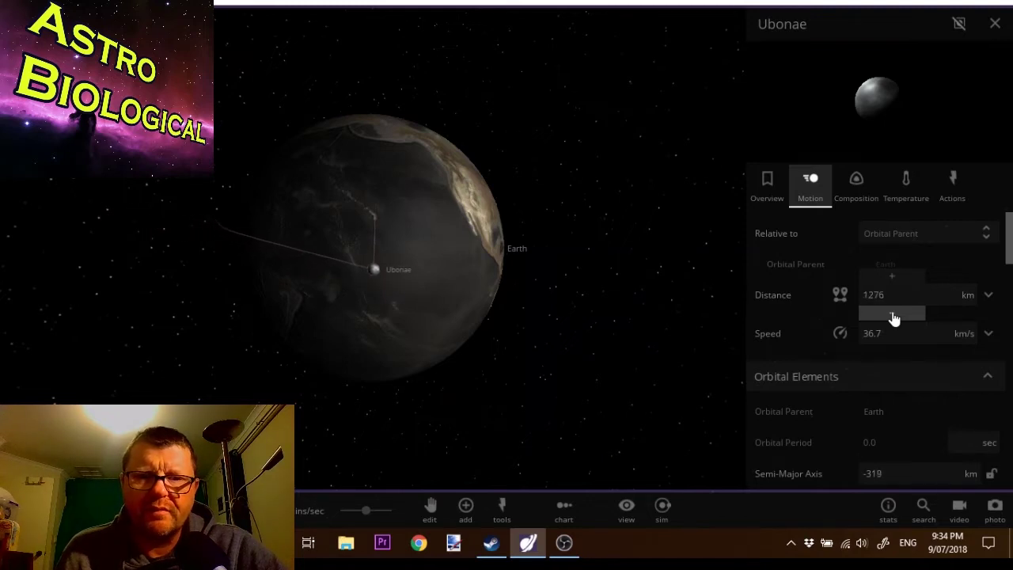
scroll(694, 309, "up", 5)
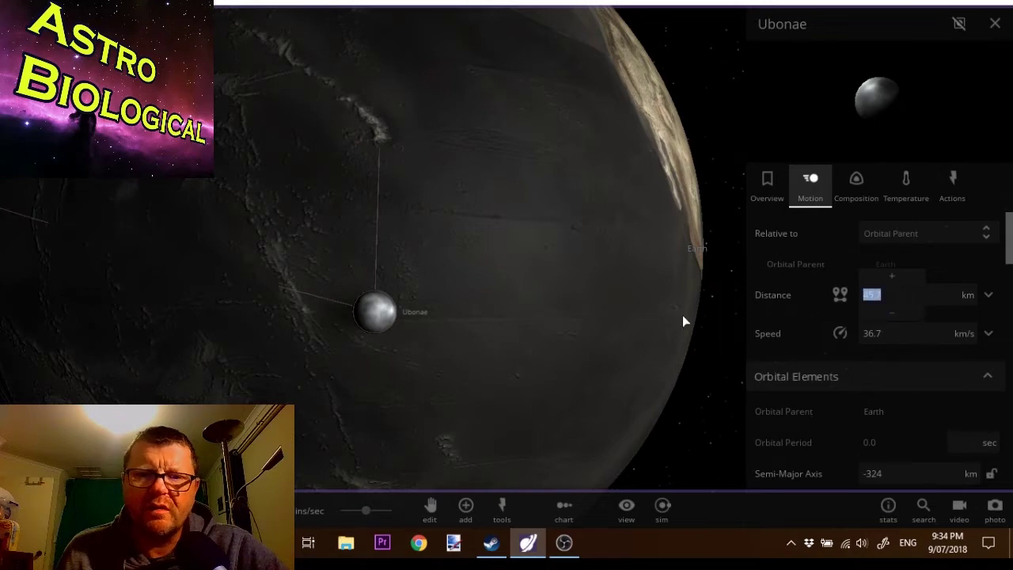
left_click_drag(679, 320, 488, 335)
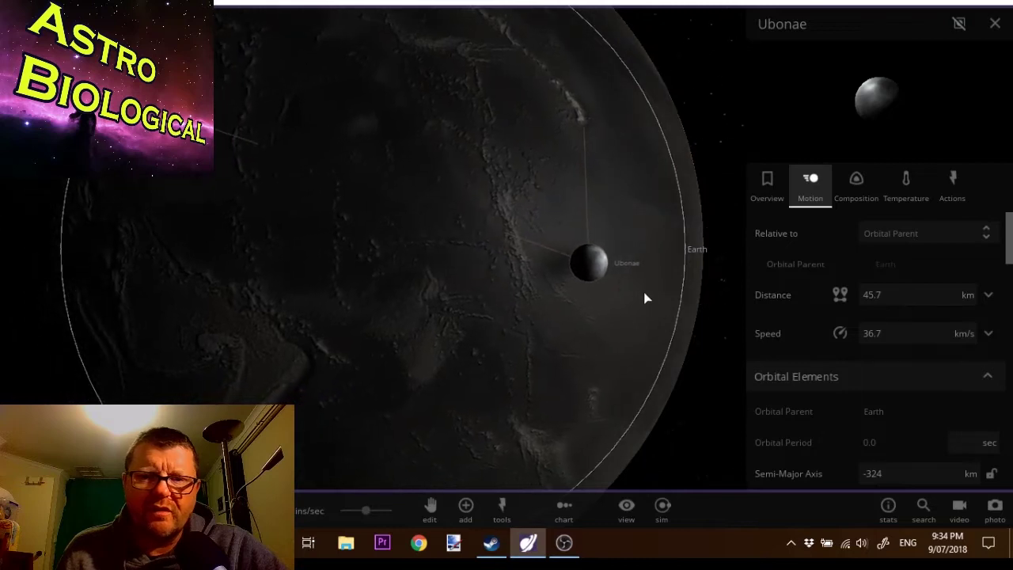
Step: Reduce Earth's speed to tens of metres per second, then run the simulation with the small moon beside it and pause
left_click(592, 290)
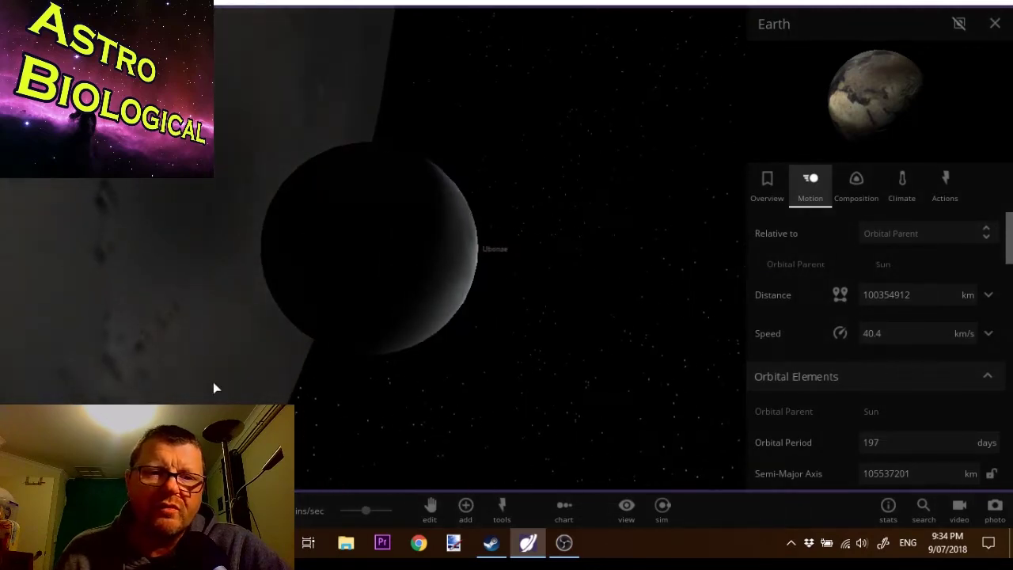
left_click_drag(213, 381, 360, 405)
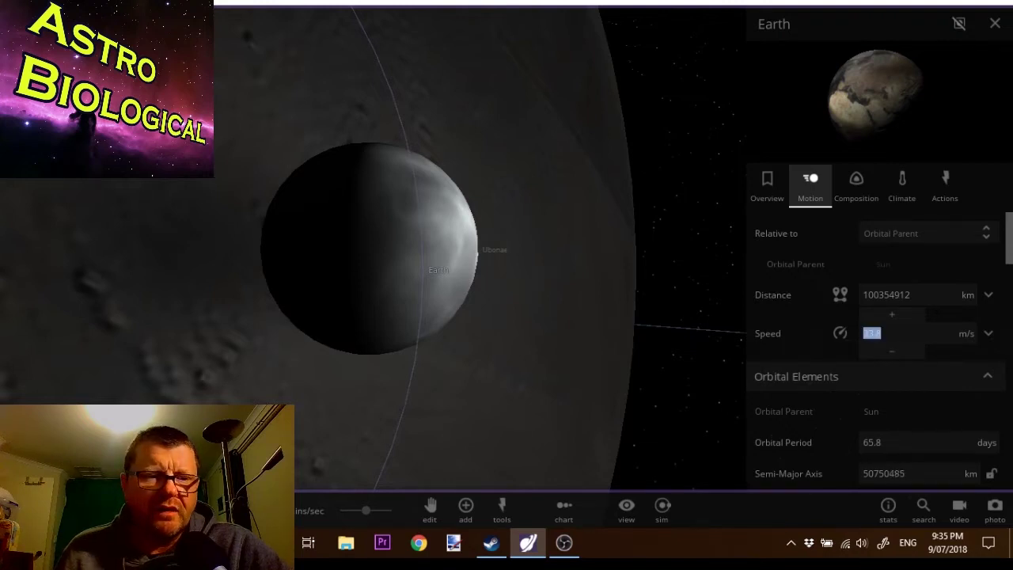
key("space")
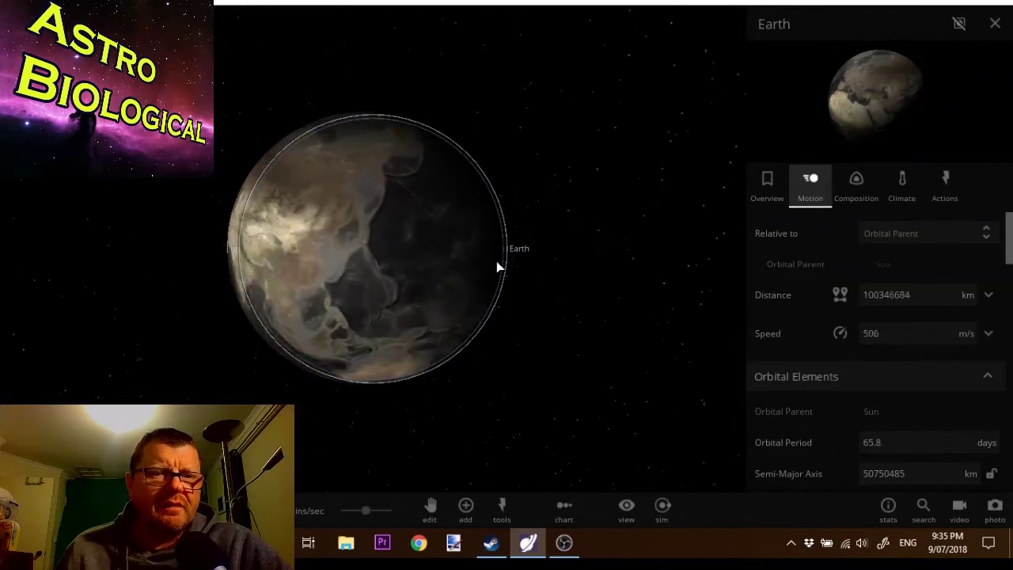
key("space")
scroll(565, 420, "up", 2)
scroll(565, 420, "up", 2)
scroll(578, 408, "down", 2)
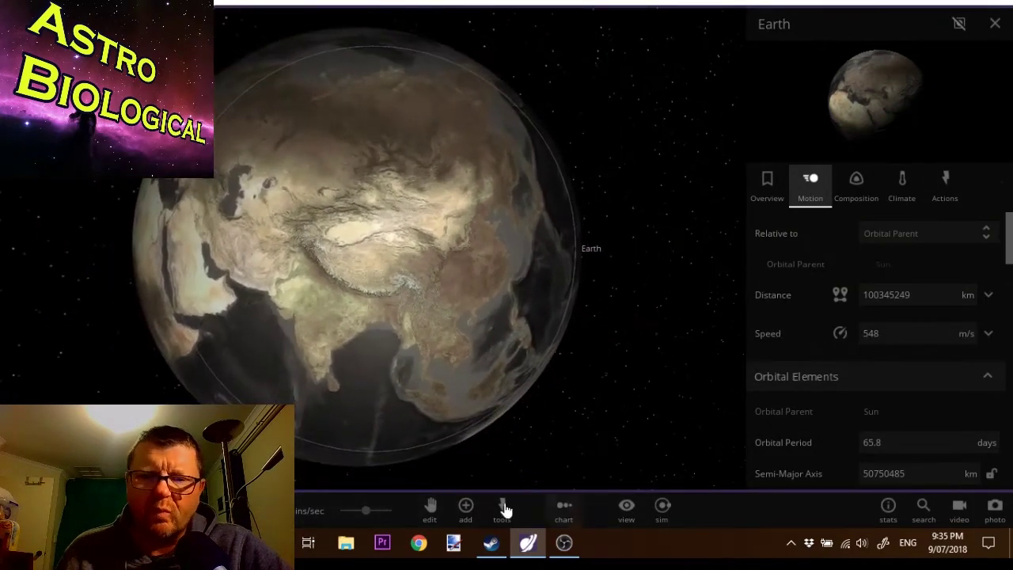
Step: Add another random small moon in front of Earth's Asian side and leave the object adding mode
left_click(465, 510)
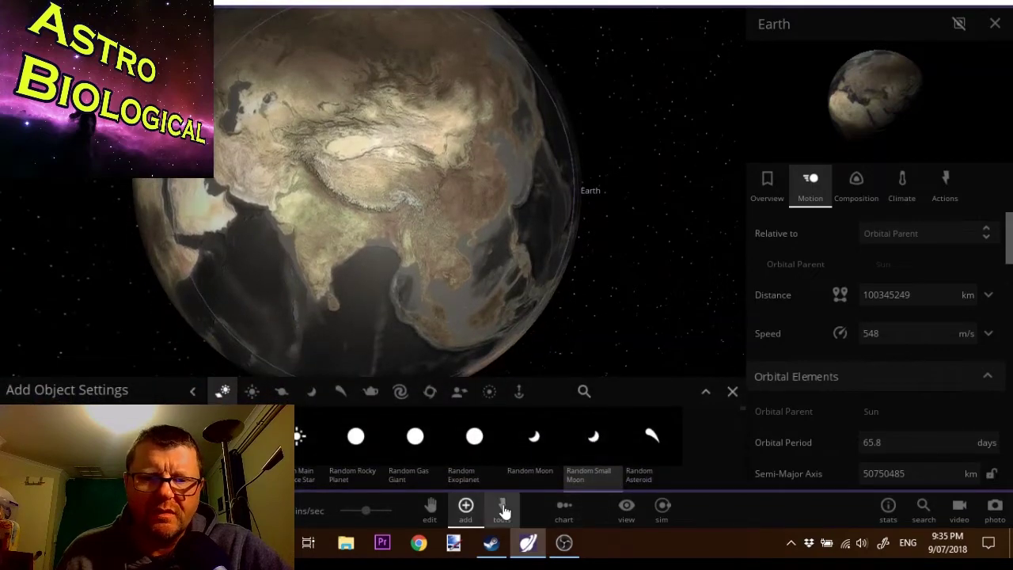
left_click(503, 512)
left_click(626, 472)
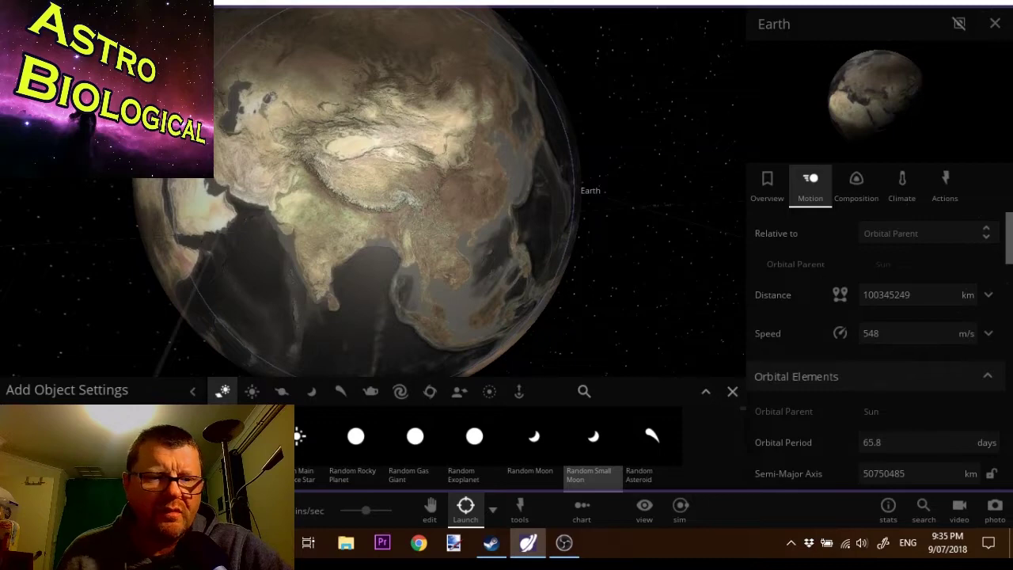
left_click(388, 221)
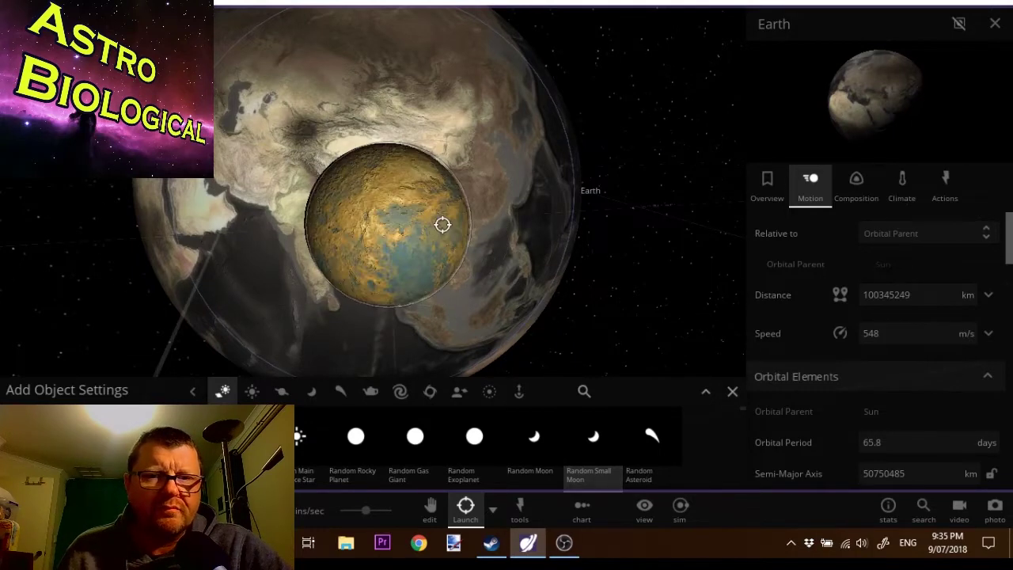
left_click(731, 391)
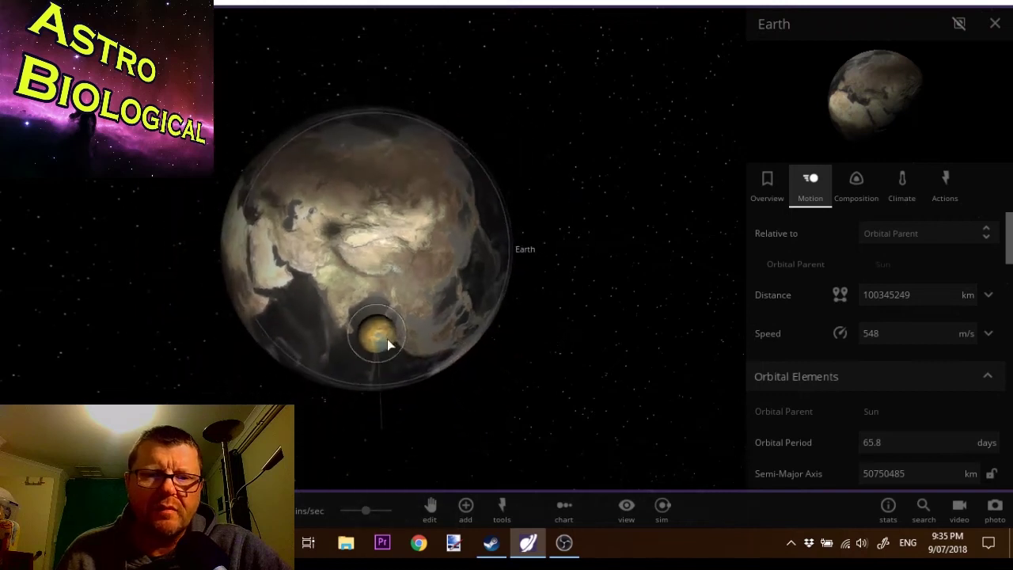
Step: Open the second small moon's material composition and set its water content to 100 %
left_click(379, 343)
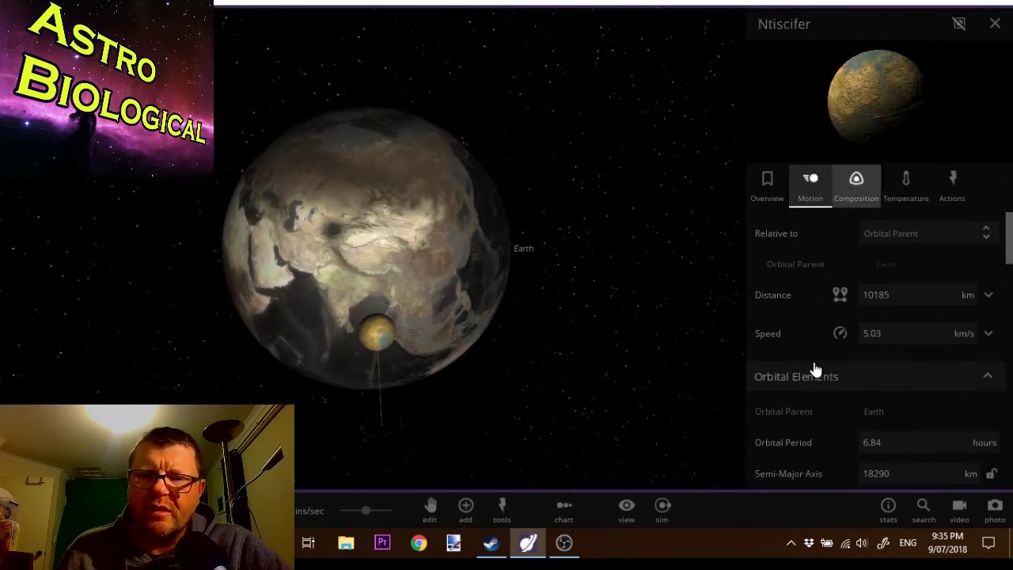
left_click_drag(800, 401, 988, 401)
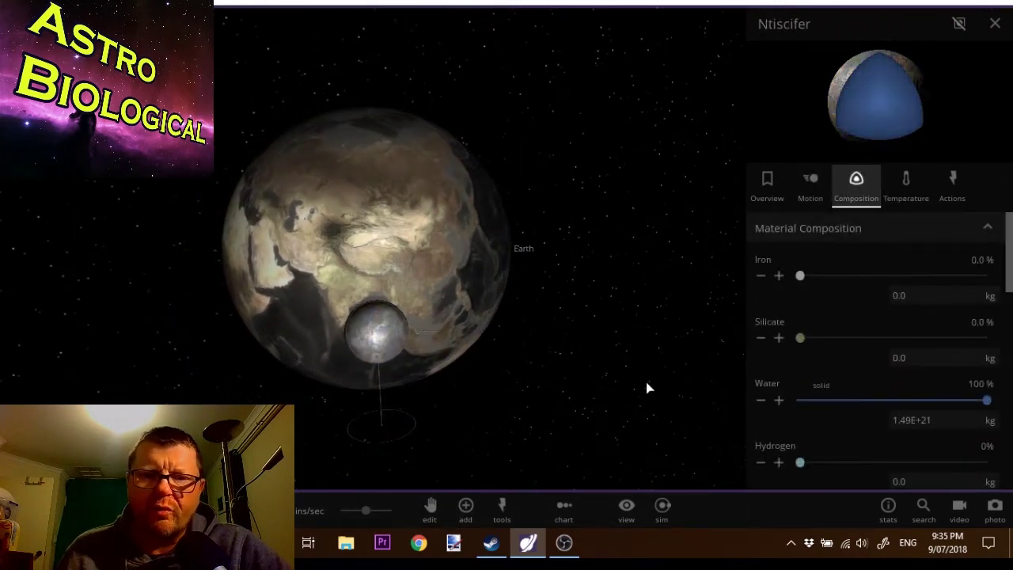
scroll(585, 366, "up", 3)
scroll(601, 366, "down", 3)
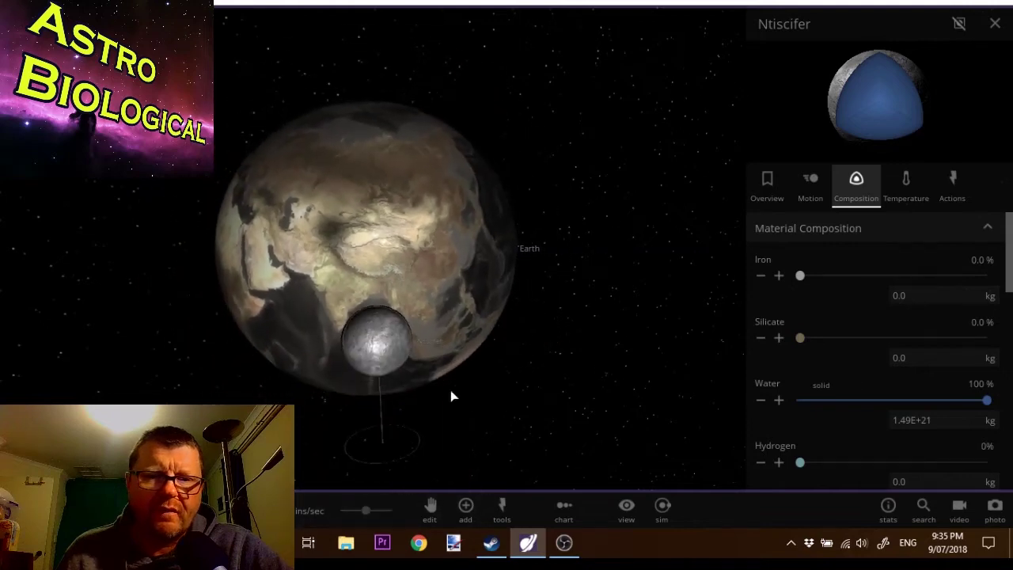
Step: Reduce the water moon's distance from Earth to 149 km and its speed to about 69 m/s
double_click(375, 349)
mouse_move(440, 387)
left_mouse_down()
mouse_move(447, 297)
mouse_move(466, 348)
mouse_move(449, 371)
left_mouse_up()
left_click(809, 190)
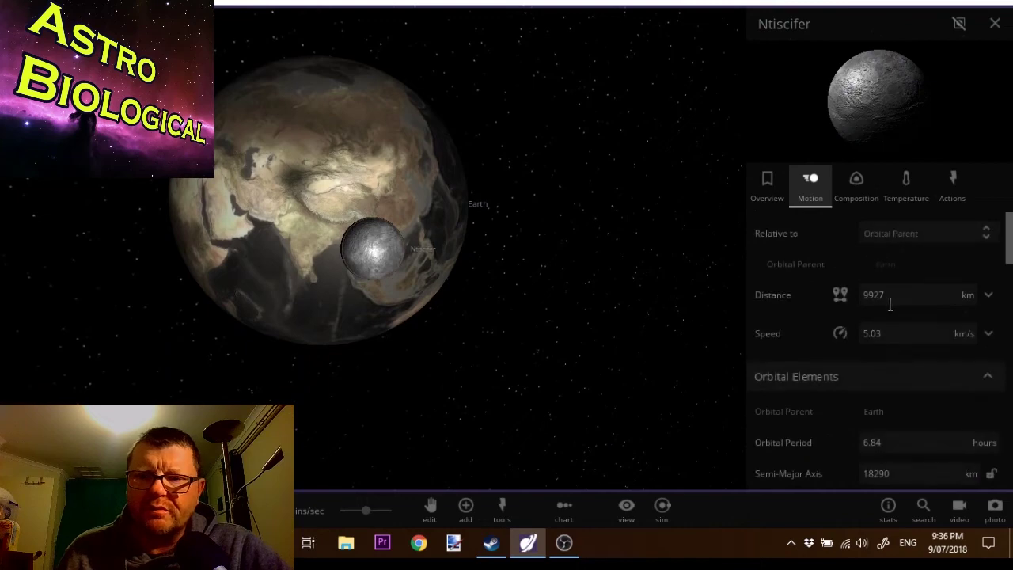
left_click(893, 318)
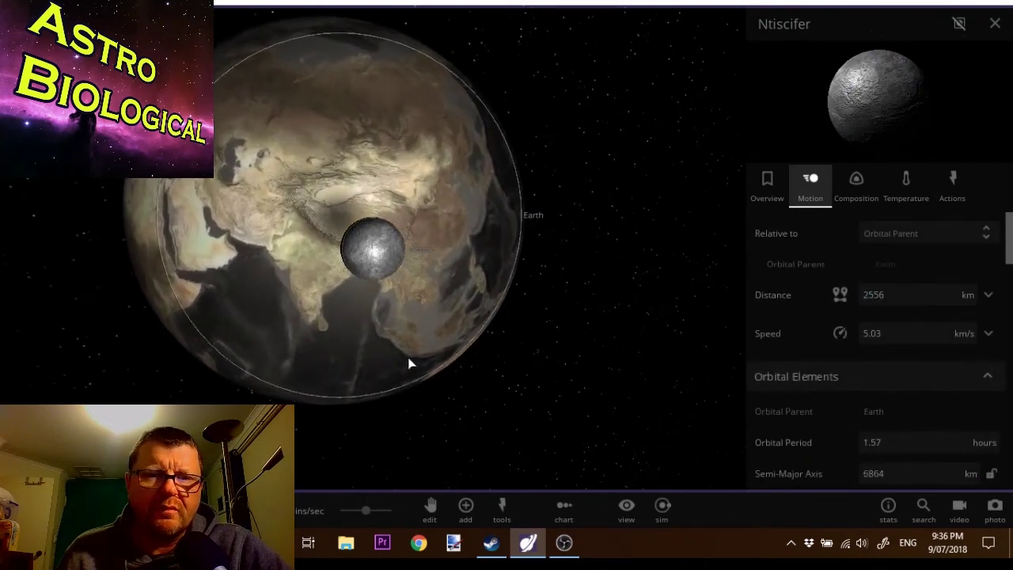
left_click_drag(427, 354, 634, 311)
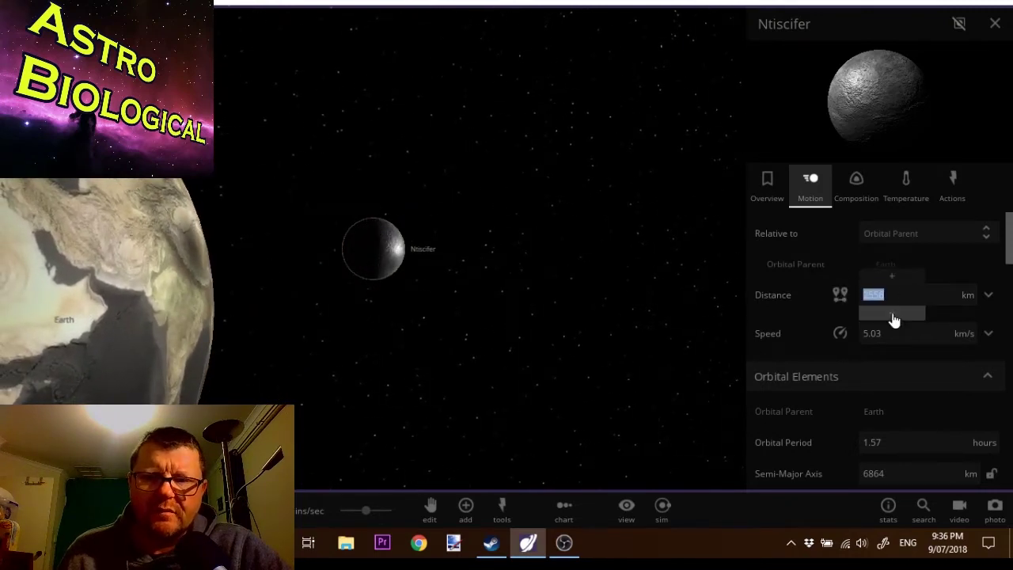
left_click_drag(893, 320, 893, 320)
left_click(895, 338)
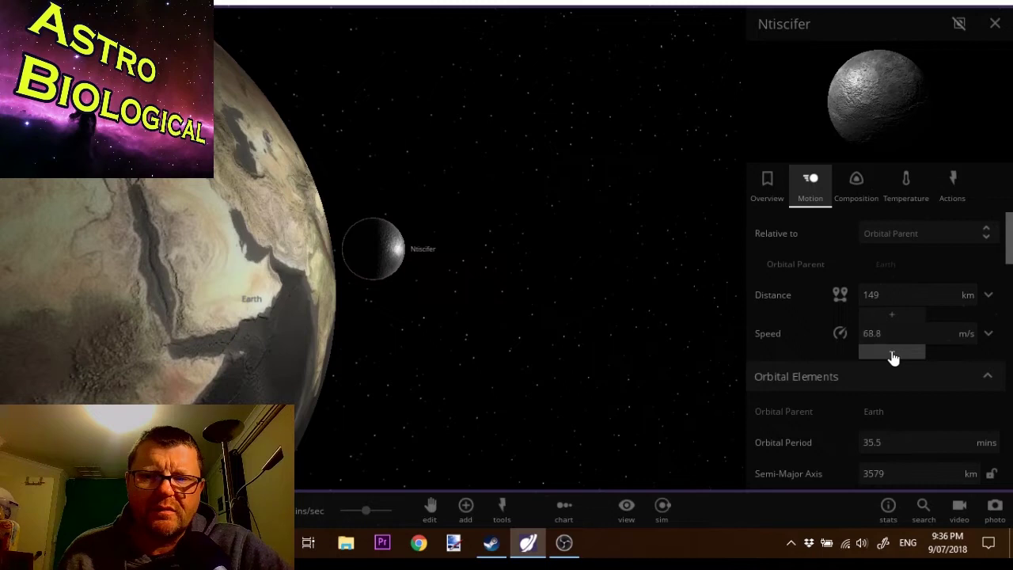
Step: Close the moon's properties, run the simulation so it meets Earth, and select Earth to inspect its surface
left_click_drag(512, 270, 471, 292)
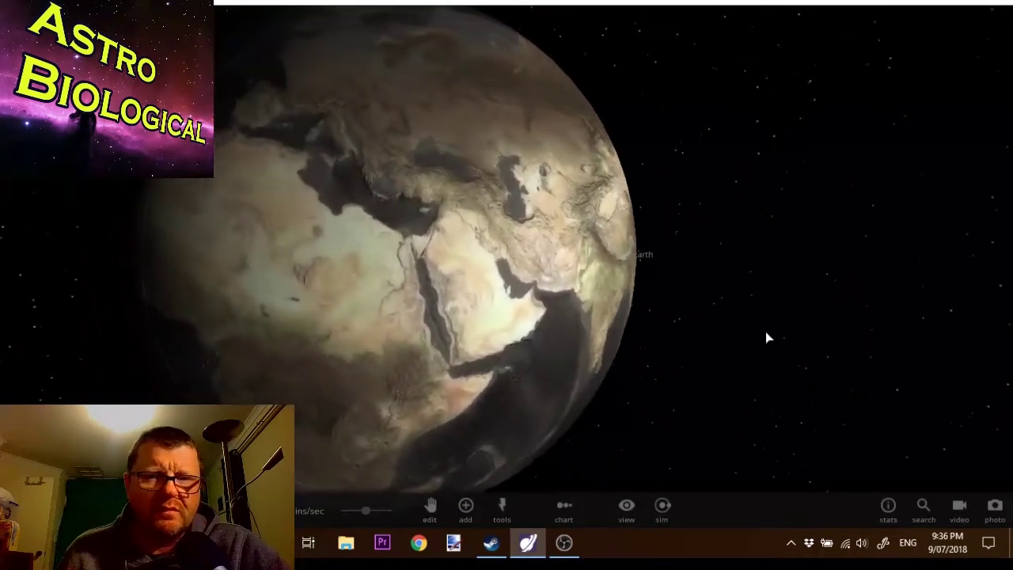
left_click_drag(766, 333, 594, 361)
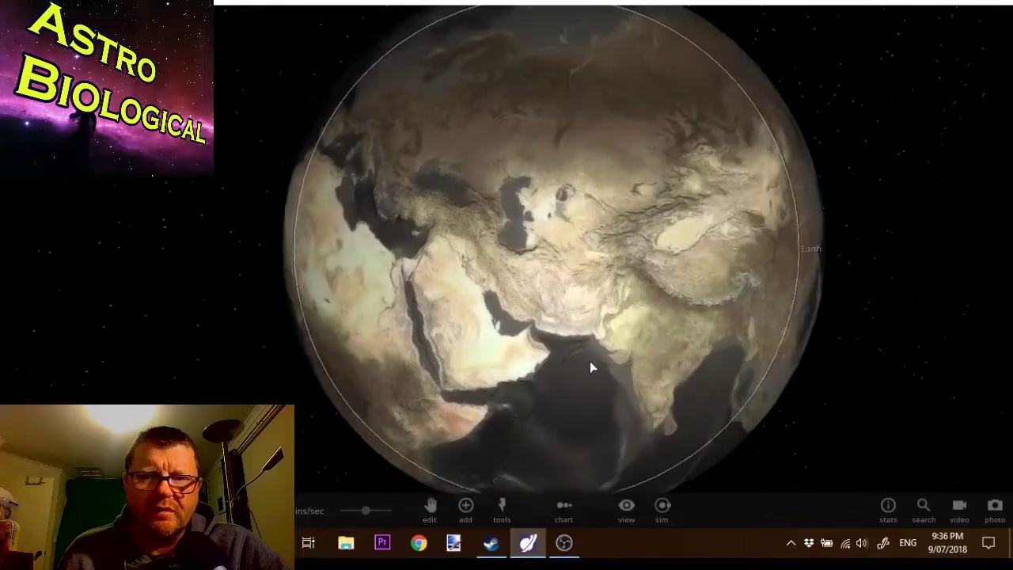
scroll(725, 316, "down", 5)
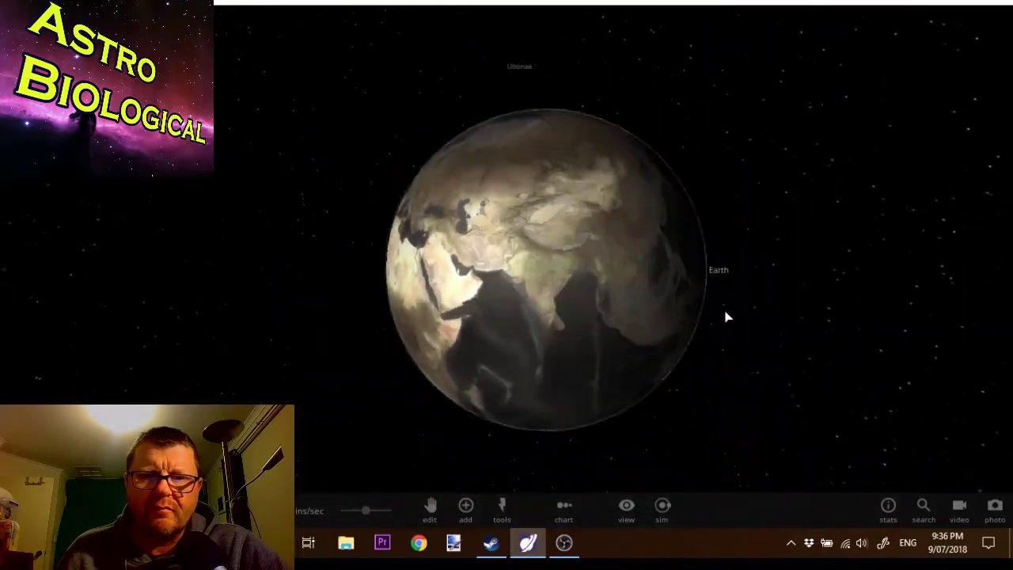
left_click(552, 291)
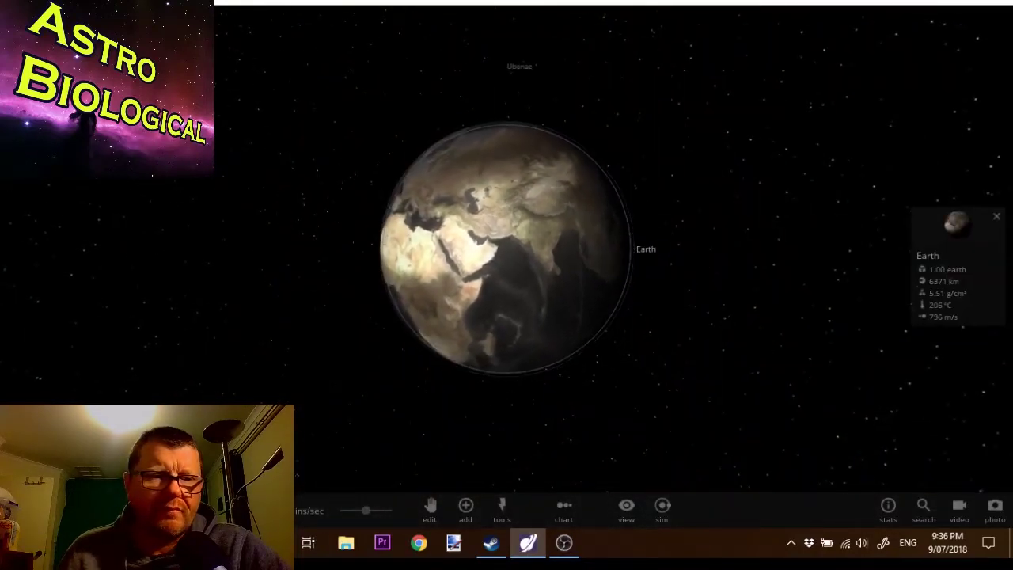
scroll(607, 317, "up", 3)
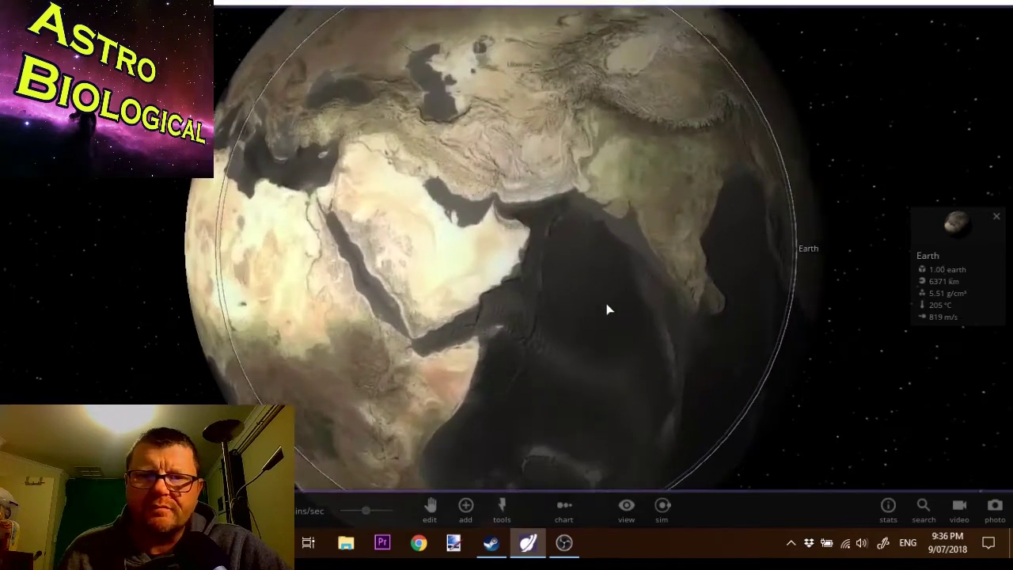
scroll(605, 303, "down", 1)
left_click_drag(611, 268, 241, 289)
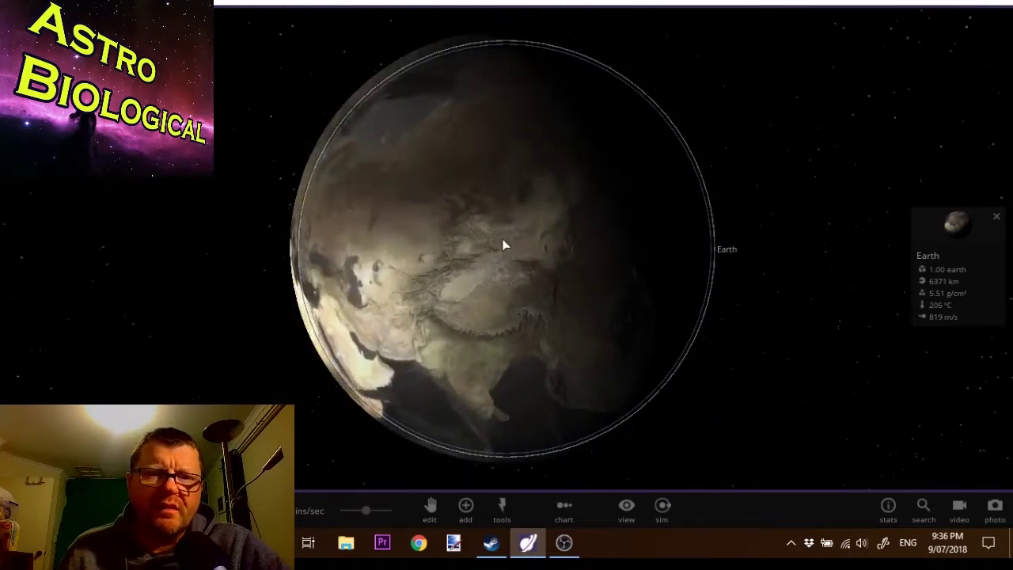
Step: Open Earth's climate properties, review its temperature and atmosphere, and examine the surface around Africa and the Atlantic up close
left_click(959, 228)
left_click(907, 196)
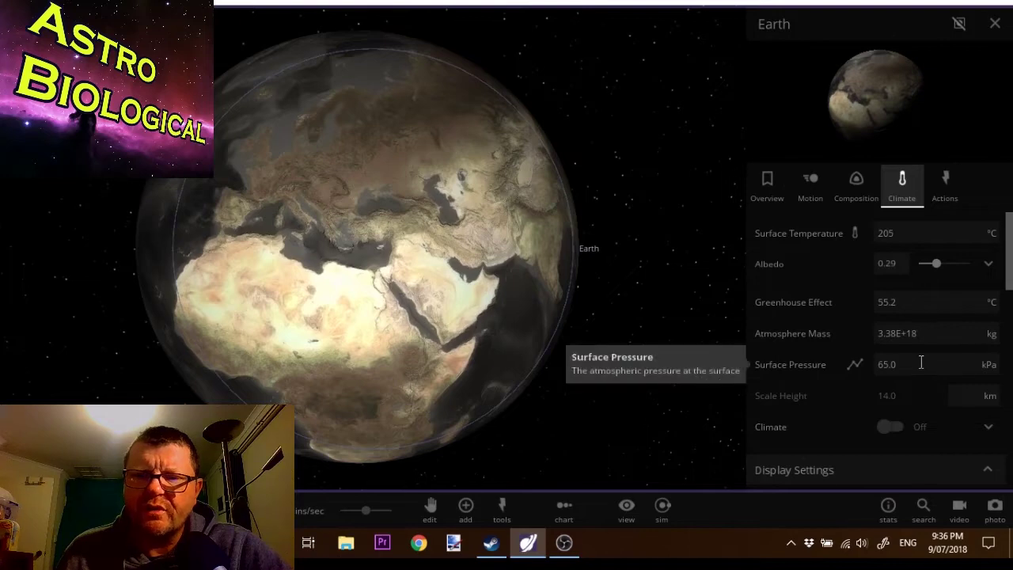
left_click_drag(443, 273, 427, 232)
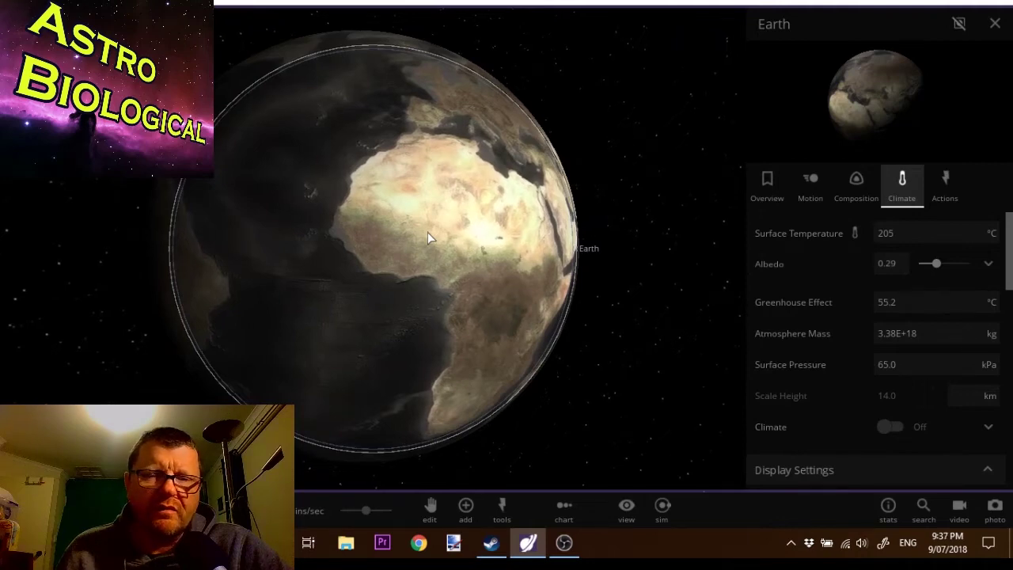
left_click_drag(586, 348, 437, 313)
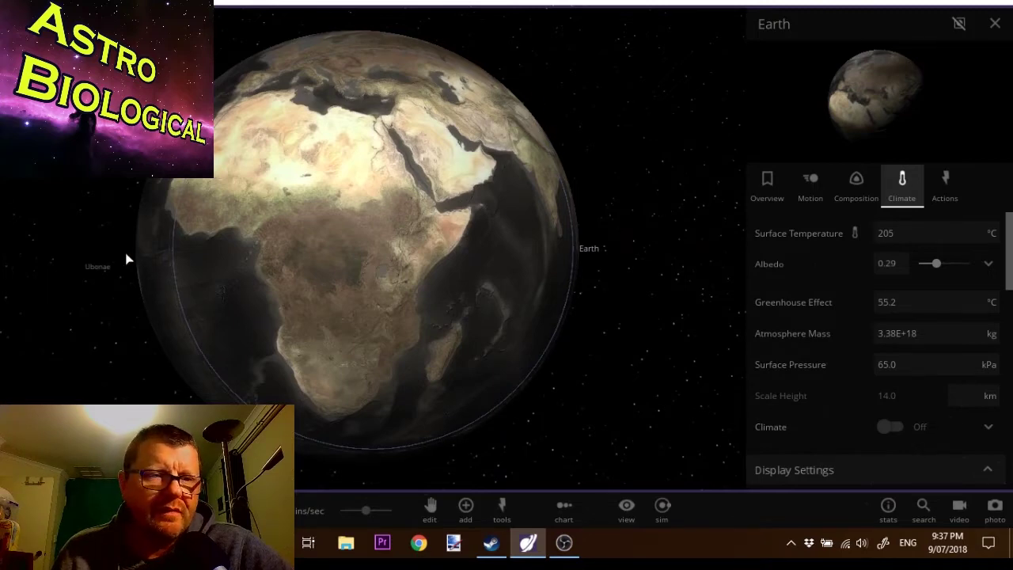
left_click_drag(100, 212, 239, 356)
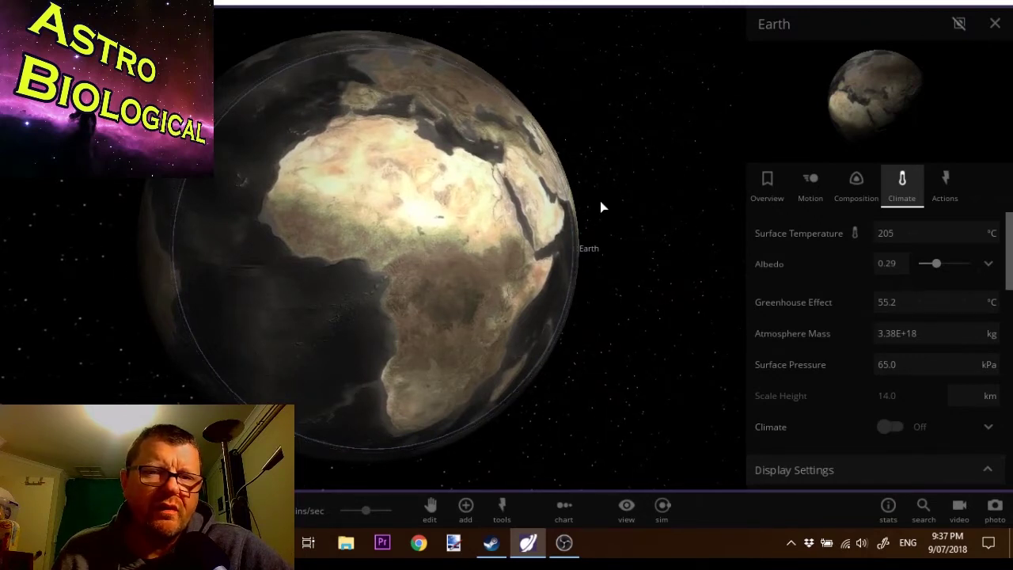
left_click_drag(610, 290, 592, 291)
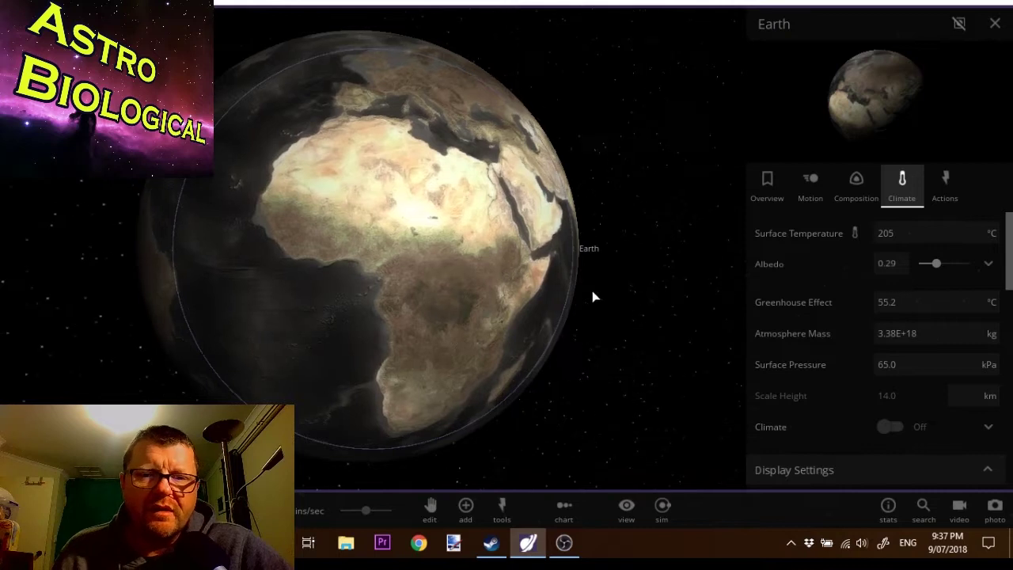
left_click_drag(260, 310, 367, 285)
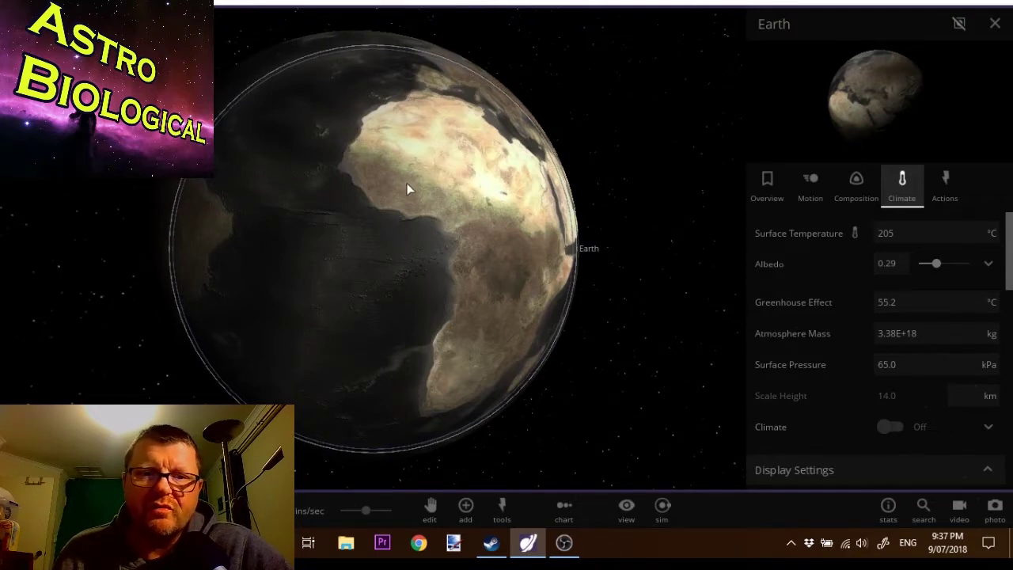
left_click_drag(404, 187, 388, 203)
scroll(500, 275, "up", 5)
left_click_drag(484, 253, 295, 237)
left_click_drag(298, 138, 348, 225)
left_click_drag(270, 193, 335, 176)
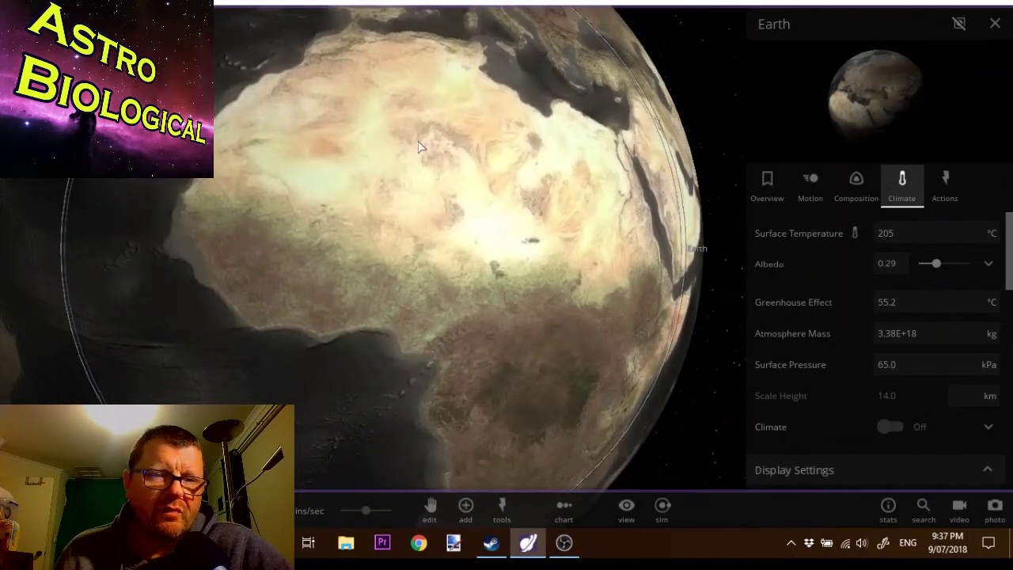
Step: Examine the dried-out Earth's surface from Africa across the Atlantic to the Americas
left_click_drag(317, 249, 388, 219)
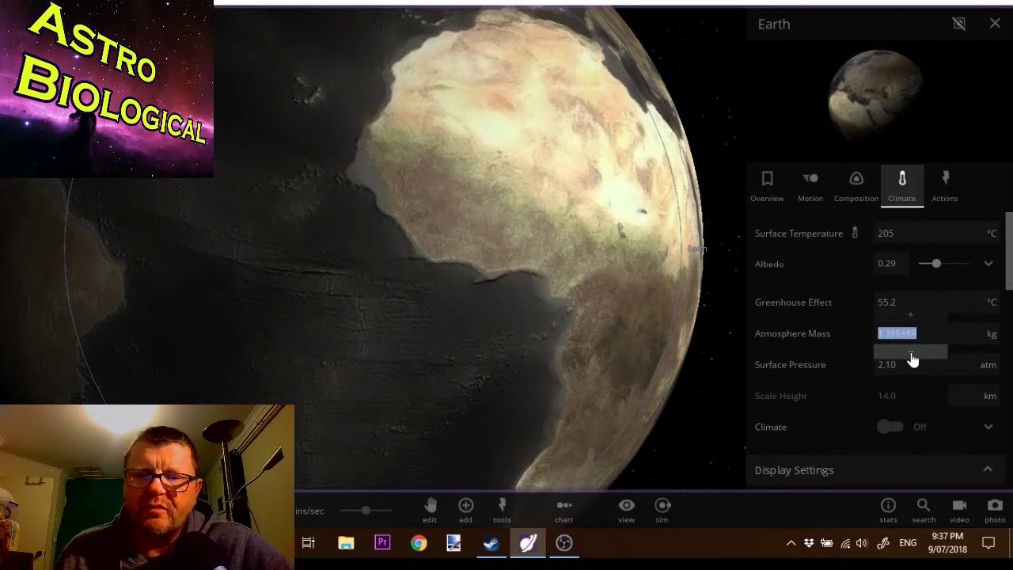
left_click_drag(633, 289, 443, 268)
scroll(443, 268, "down", 3)
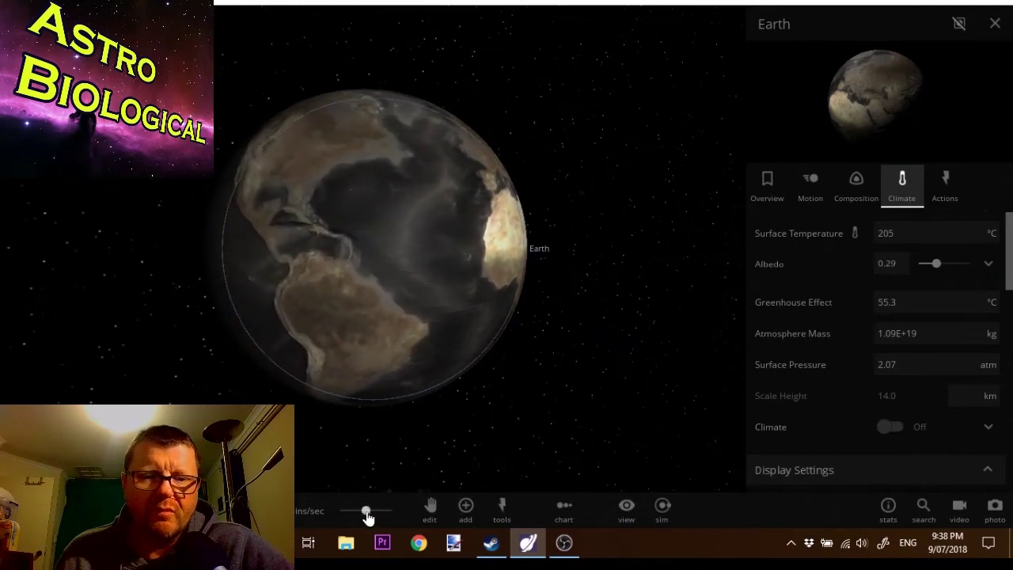
Step: Speed the simulation up to years per second, select the Sun and examine it from near and far
mouse_move(372, 517)
left_mouse_down()
mouse_move(398, 513)
mouse_move(361, 515)
left_mouse_up()
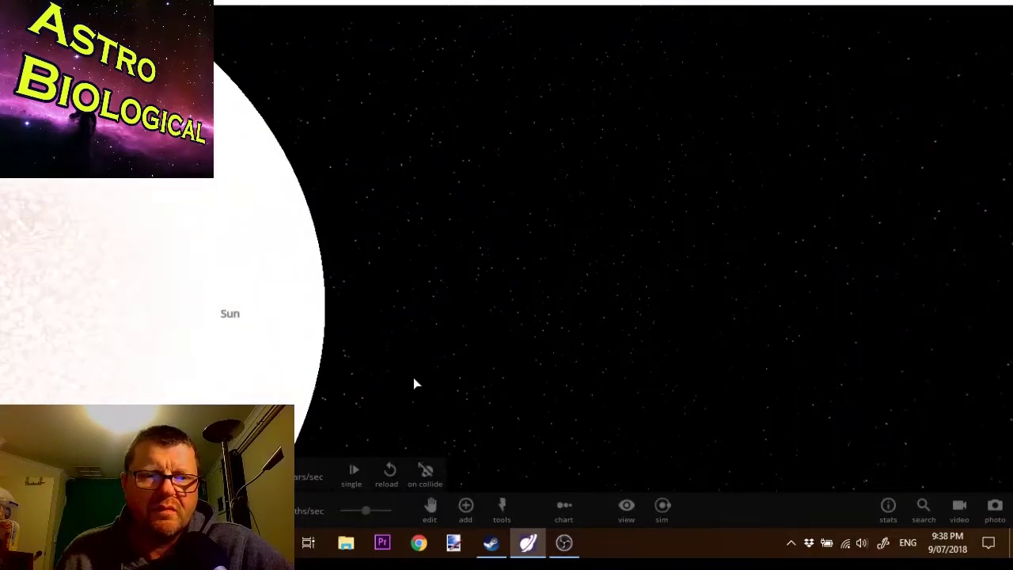
left_click(135, 319)
scroll(183, 334, "down", 5)
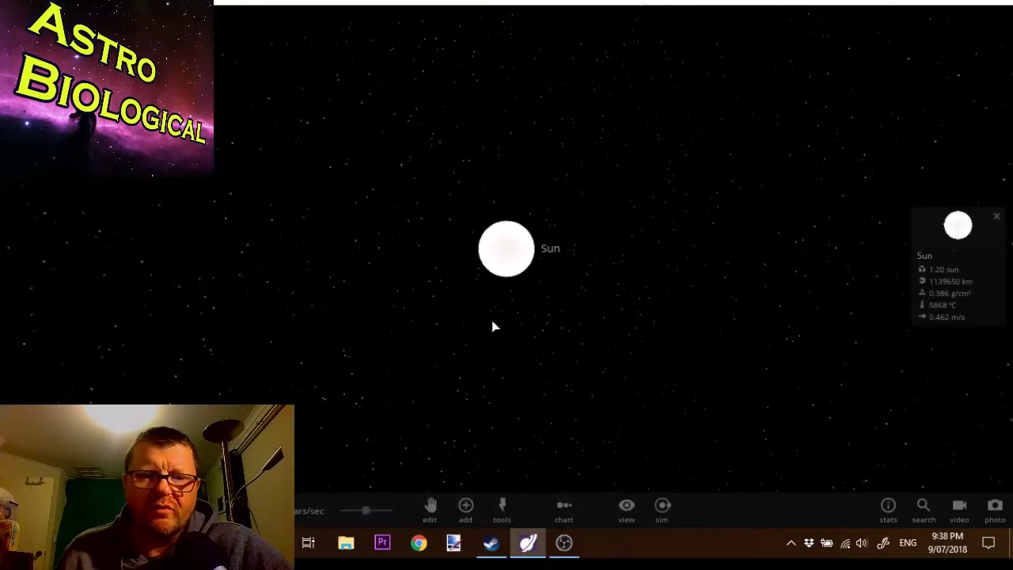
scroll(500, 327, "up", 5)
scroll(509, 326, "down", 3)
scroll(511, 328, "up", 6)
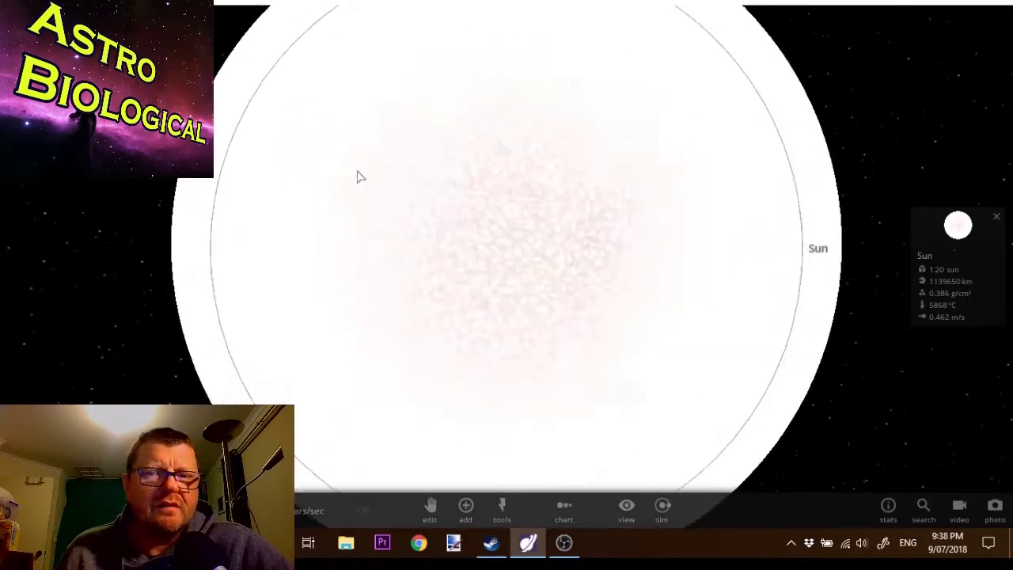
scroll(359, 179, "down", 3)
Step: Open the saved simulation "rejuvenated earth" and examine Earth's Atlantic, South America and Africa
key("Escape")
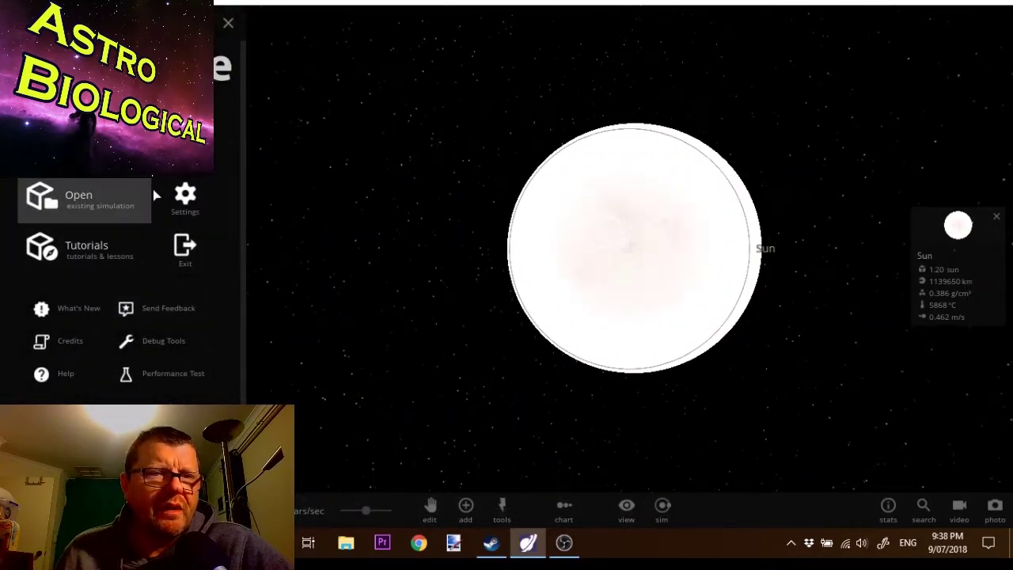
left_click(85, 202)
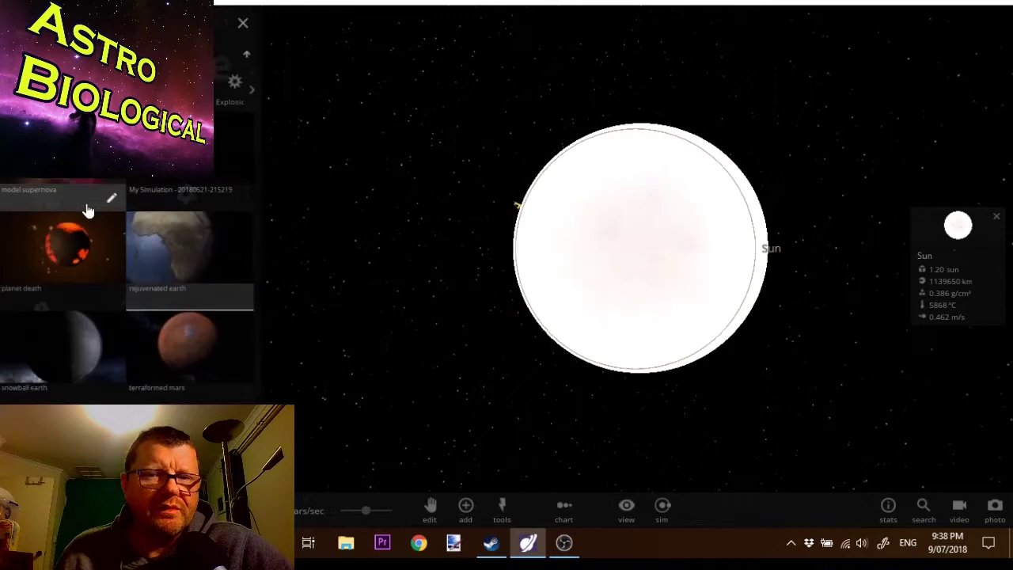
left_click(191, 249)
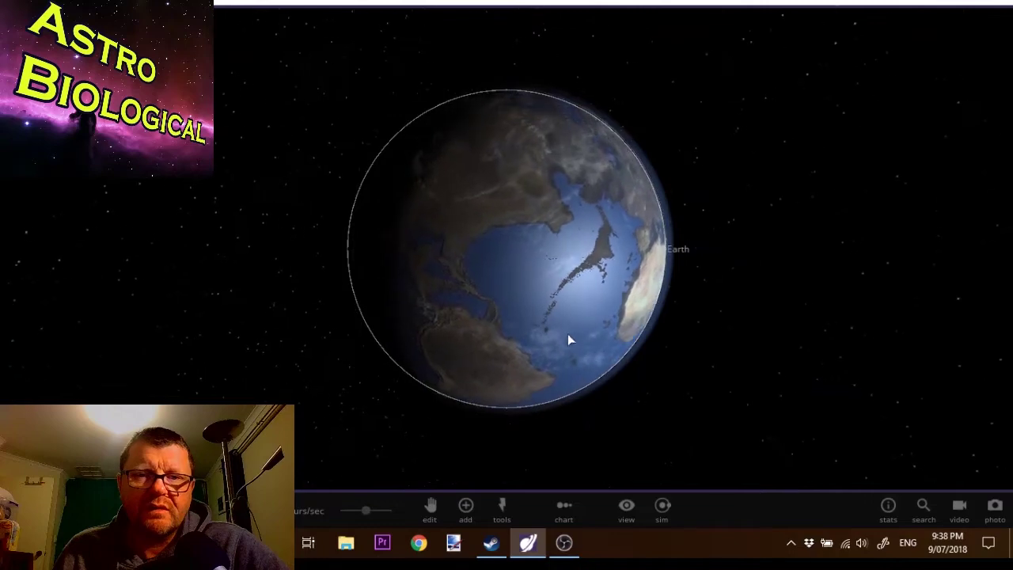
left_click_drag(582, 305, 533, 266)
left_click_drag(612, 271, 524, 248)
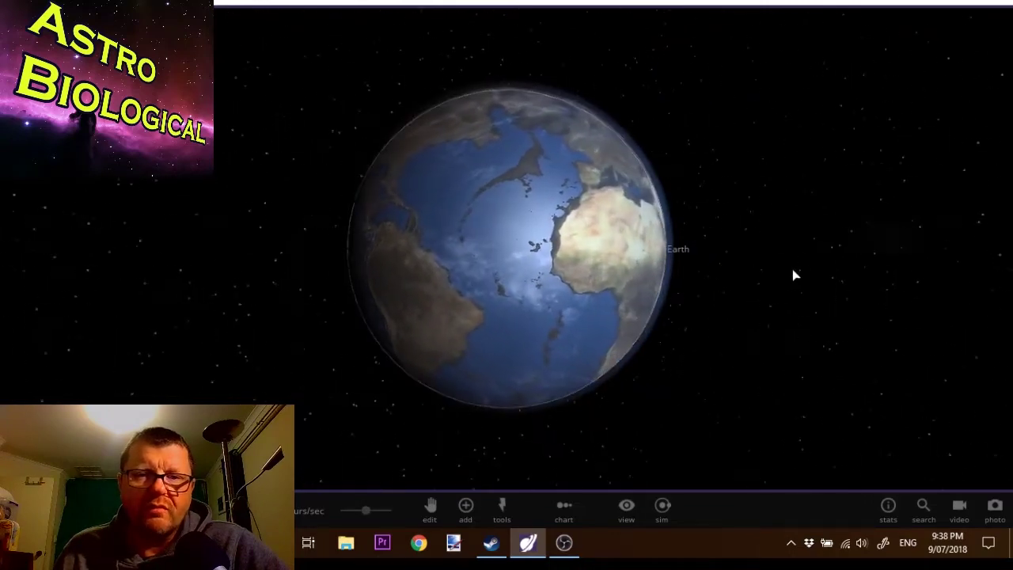
scroll(795, 265, "up", 4)
scroll(800, 268, "down", 5)
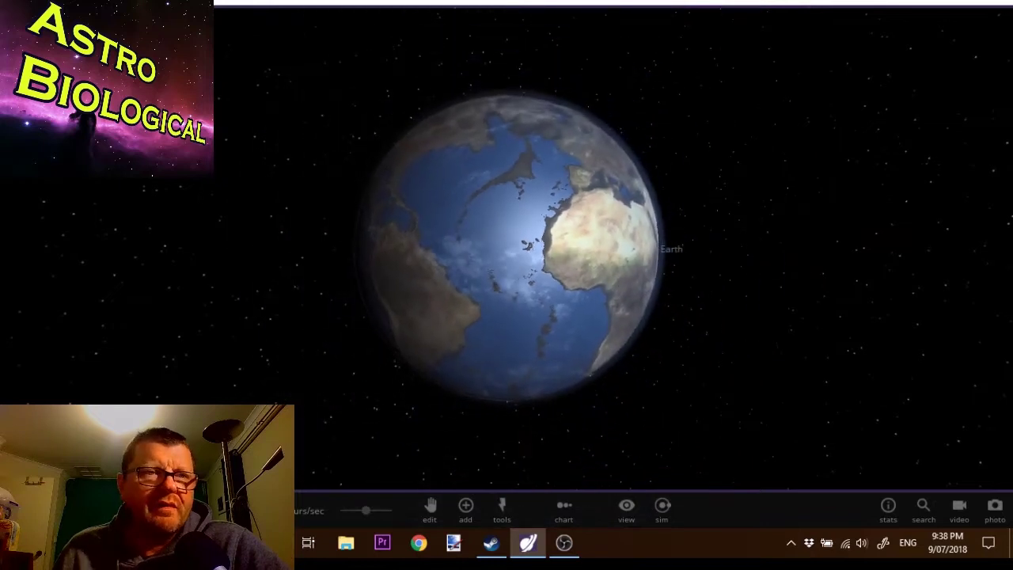
key("ctrl+o")
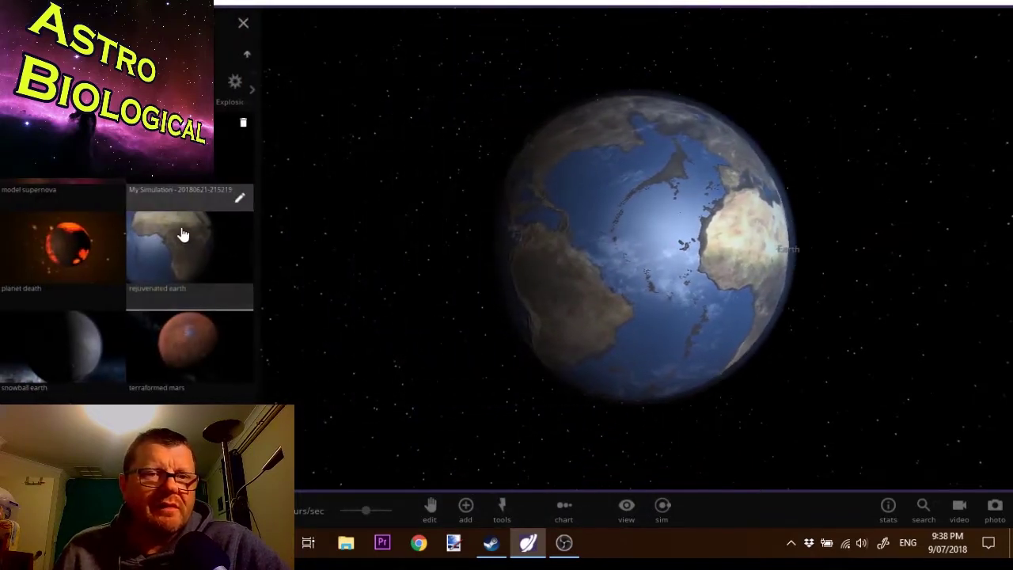
scroll(211, 294, "down", 5)
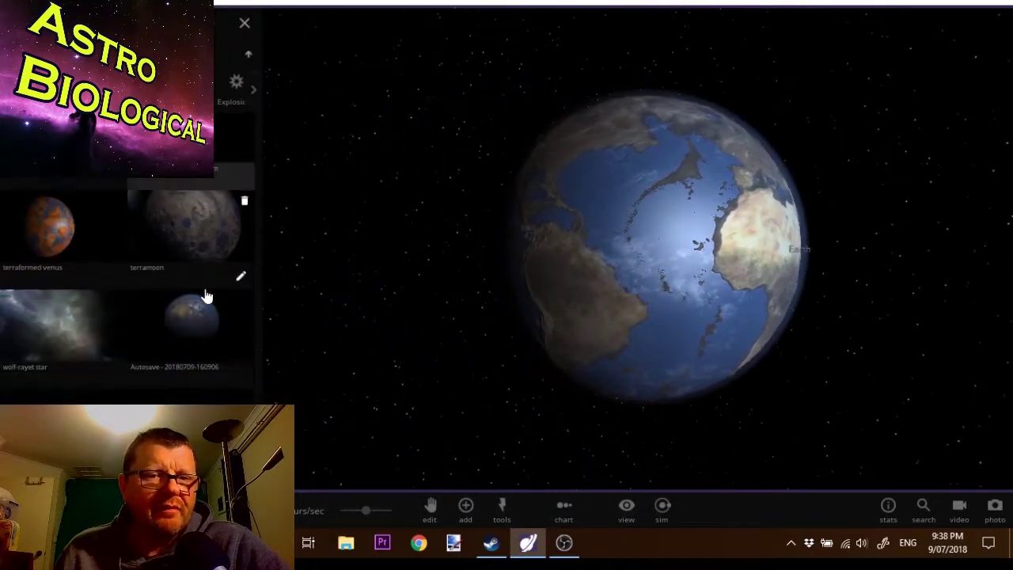
mouse_move(234, 279)
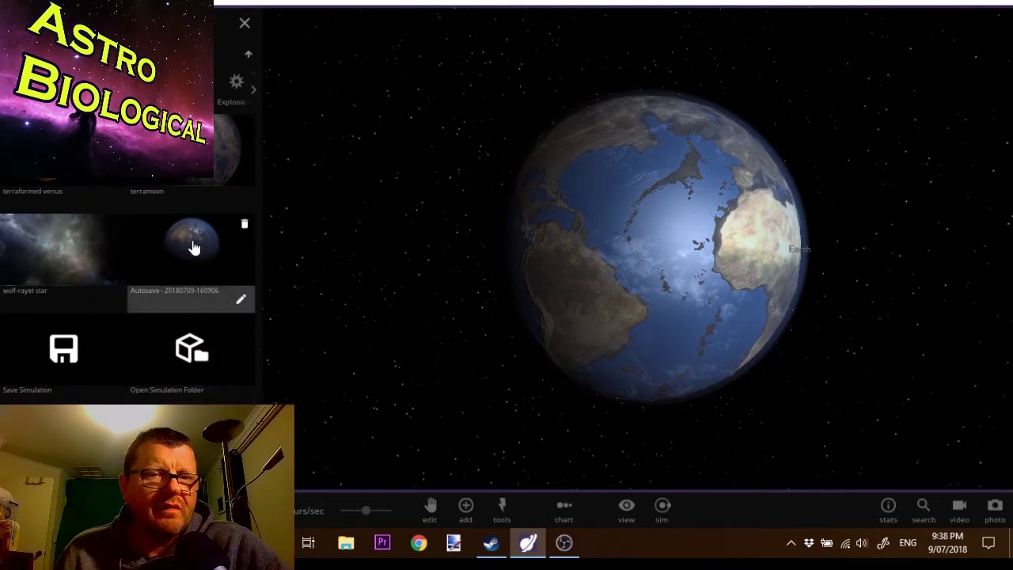
left_click(180, 277)
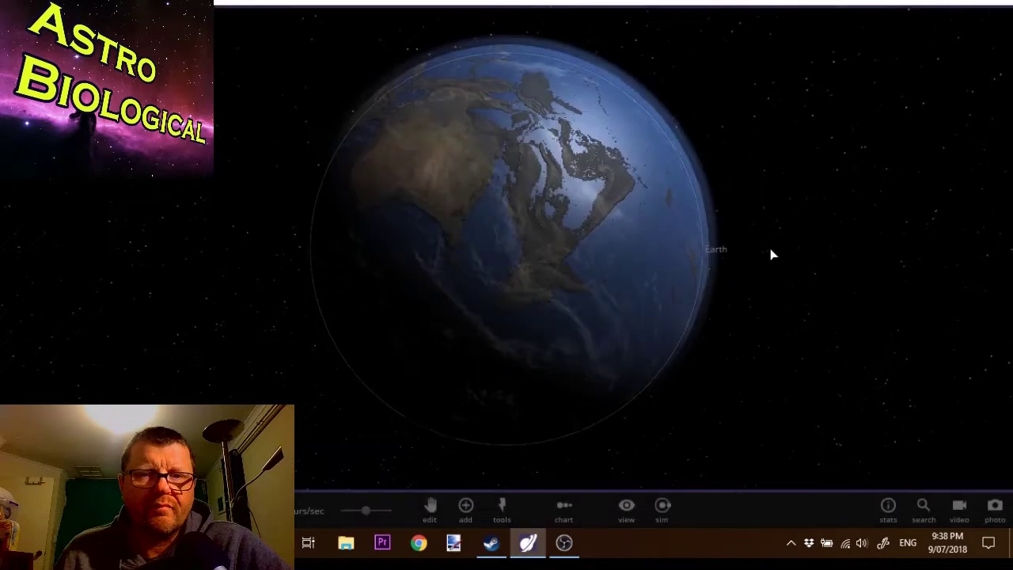
left_click_drag(545, 233, 514, 275)
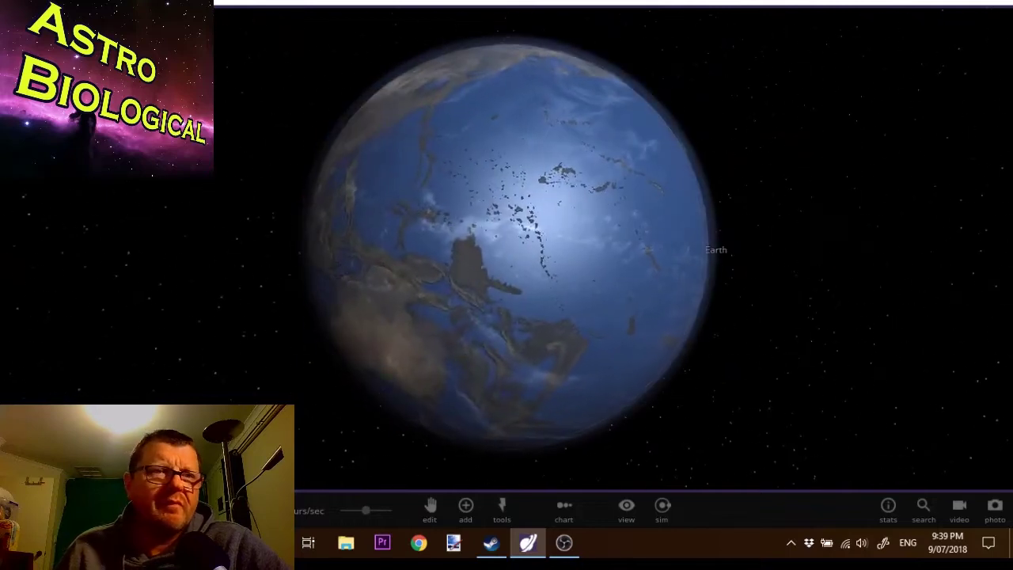
Step: Create a new empty simulation and set its background to plain stars without the Milky Way
key("ctrl+o")
key("Escape")
left_click(79, 144)
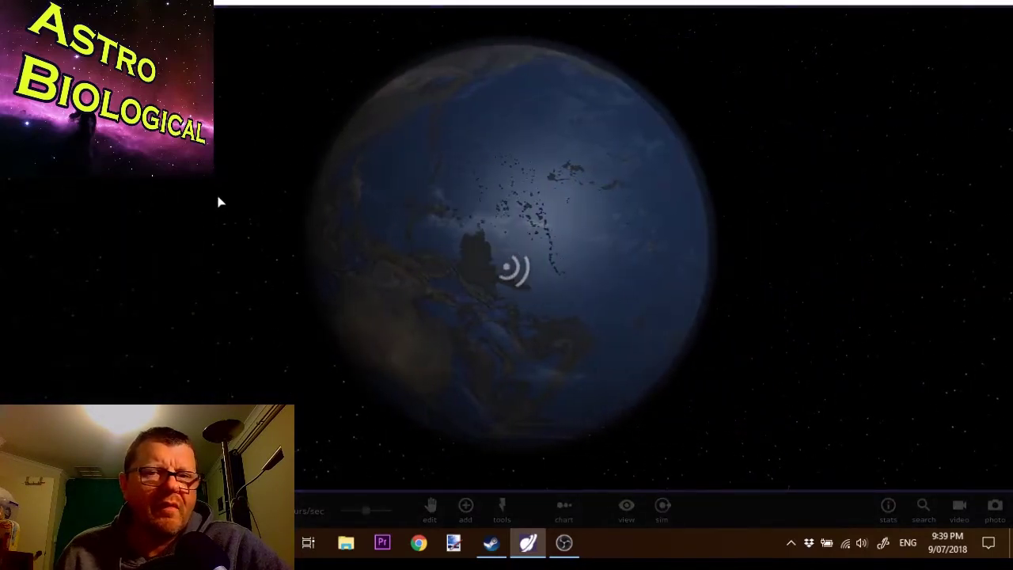
left_click(626, 511)
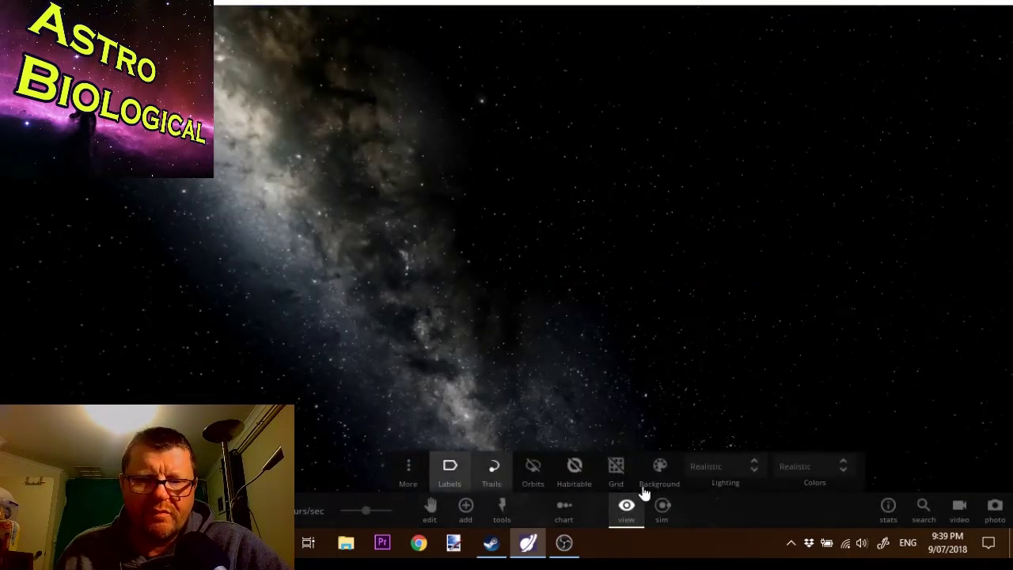
left_click(642, 489)
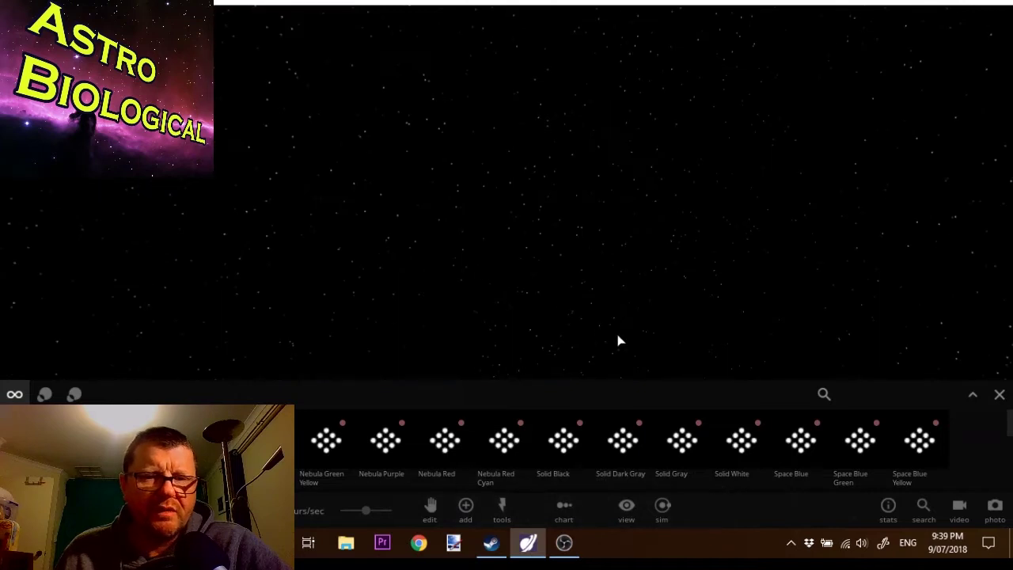
left_click(999, 395)
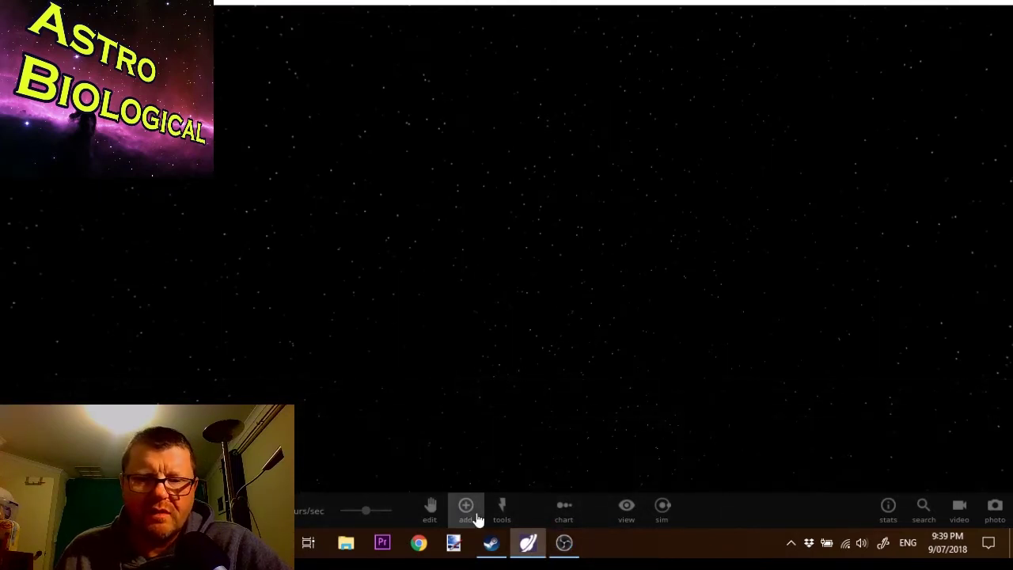
Step: Add the Sun at the centre of the empty simulation
left_click(475, 518)
scroll(691, 430, "down", 5)
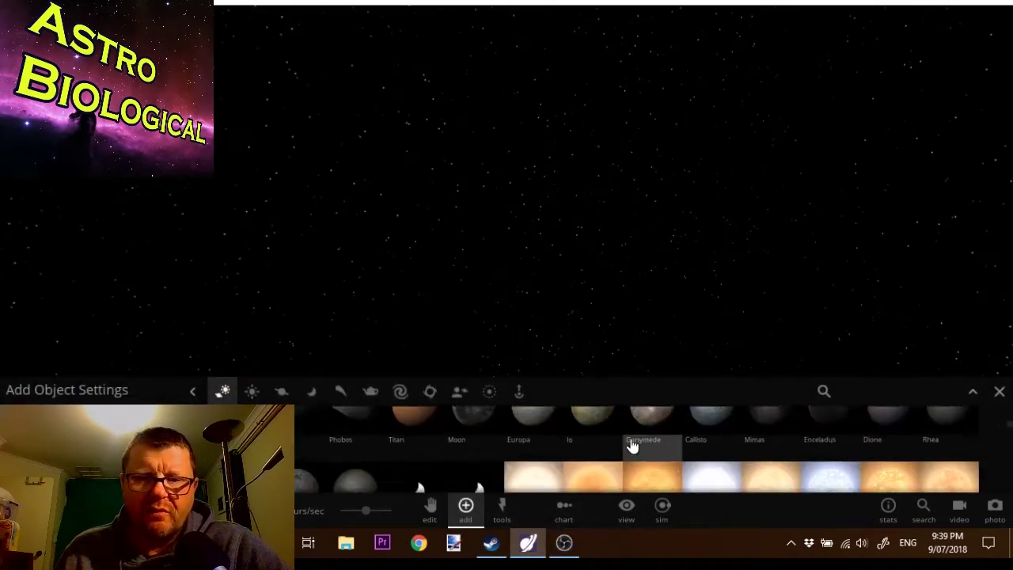
scroll(631, 445, "down", 2)
left_click(553, 443)
left_click(529, 238)
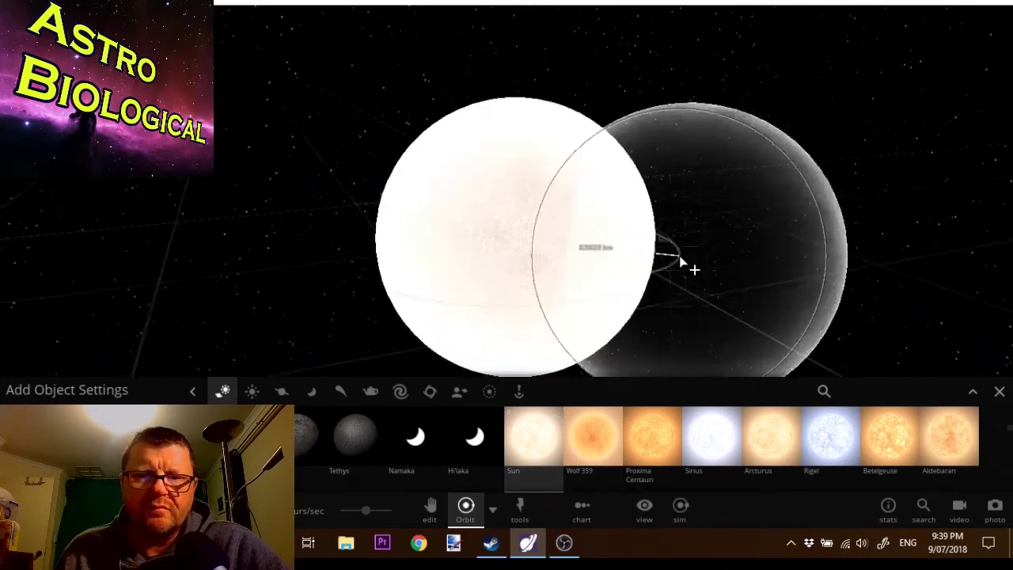
left_click(998, 391)
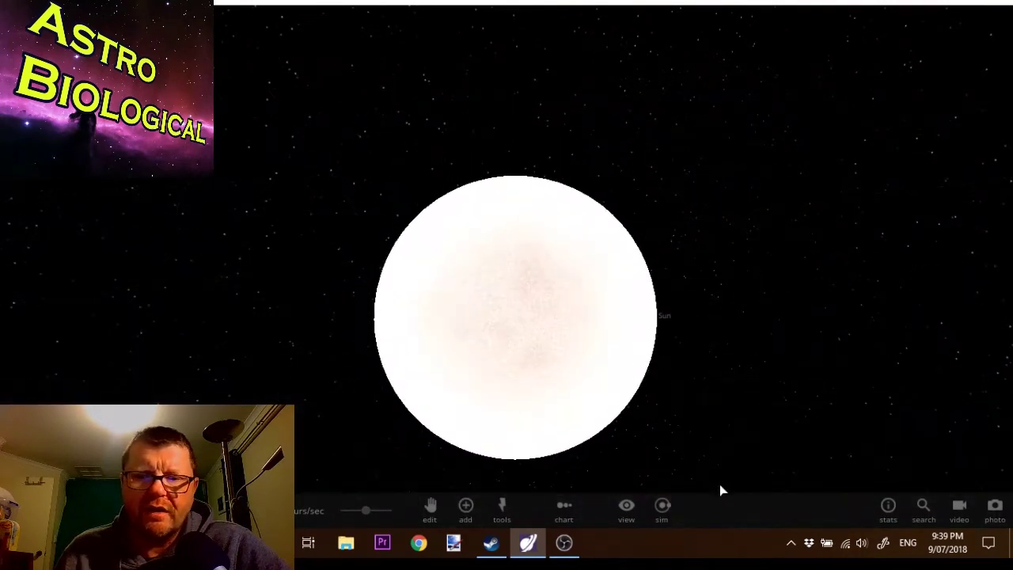
Step: Add Earth in orbit around the Sun at a distance of about 1.24 AU
left_click(466, 510)
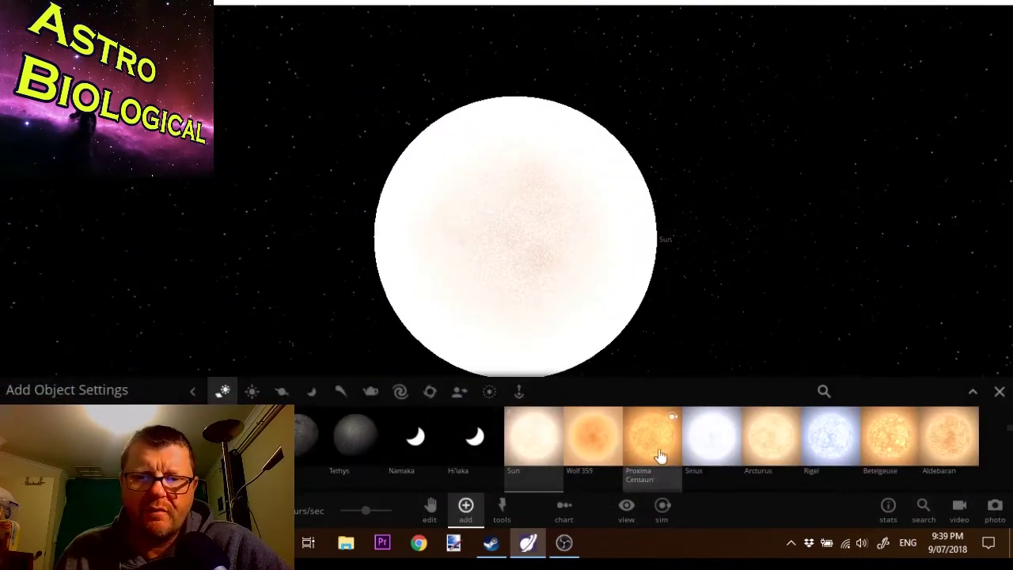
scroll(674, 459, "up", 5)
left_click(823, 441)
scroll(554, 285, "down", 6)
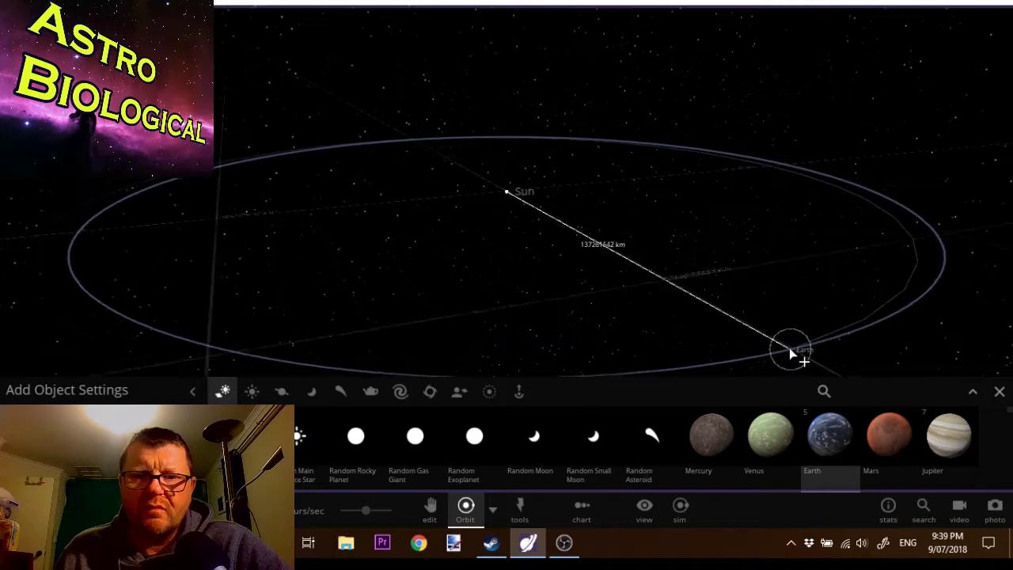
left_click(764, 336)
left_click(1000, 390)
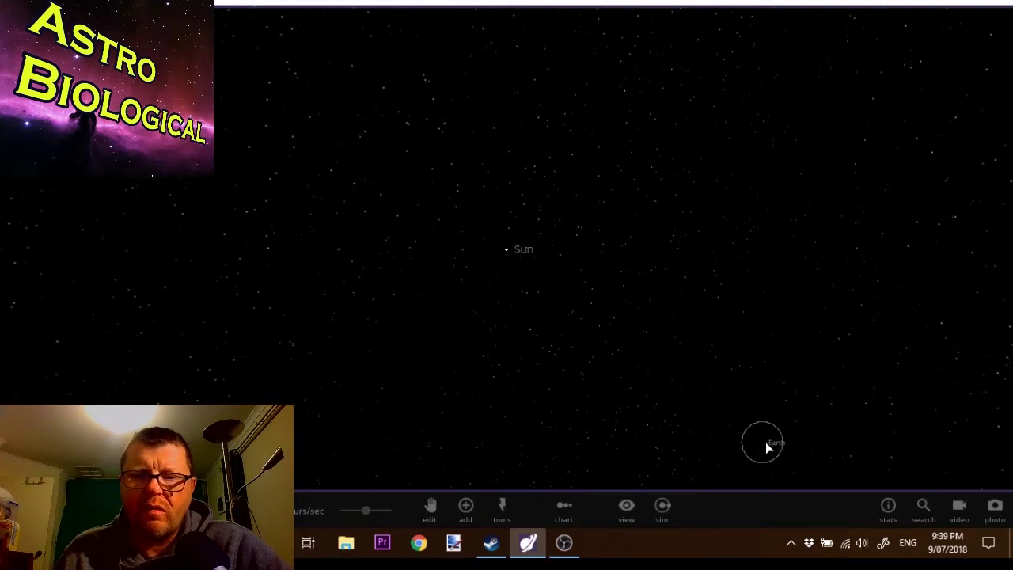
Step: Open Earth's motion properties and set its distance from the Sun to 1.01 AU
left_click(765, 442)
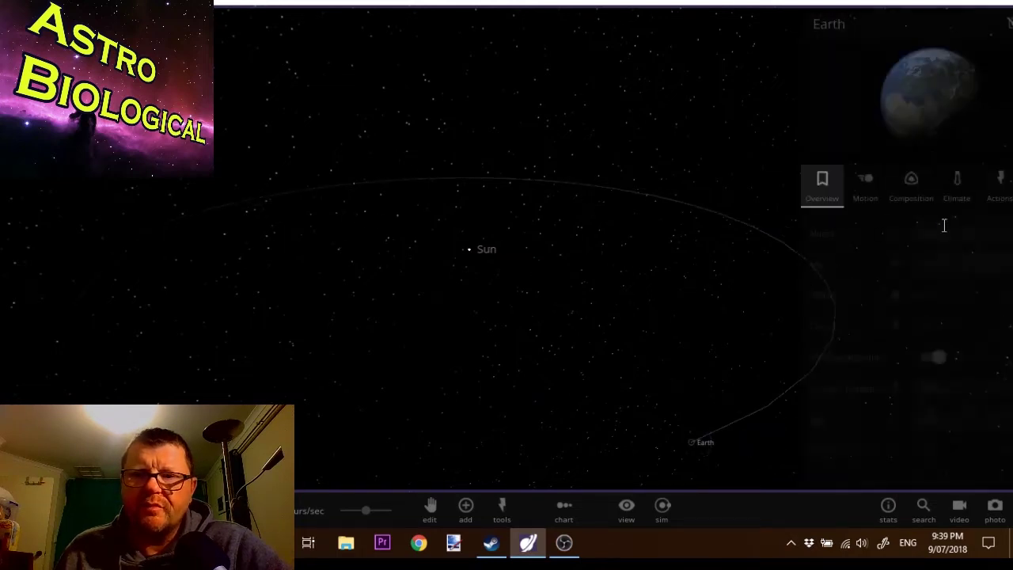
left_click(809, 189)
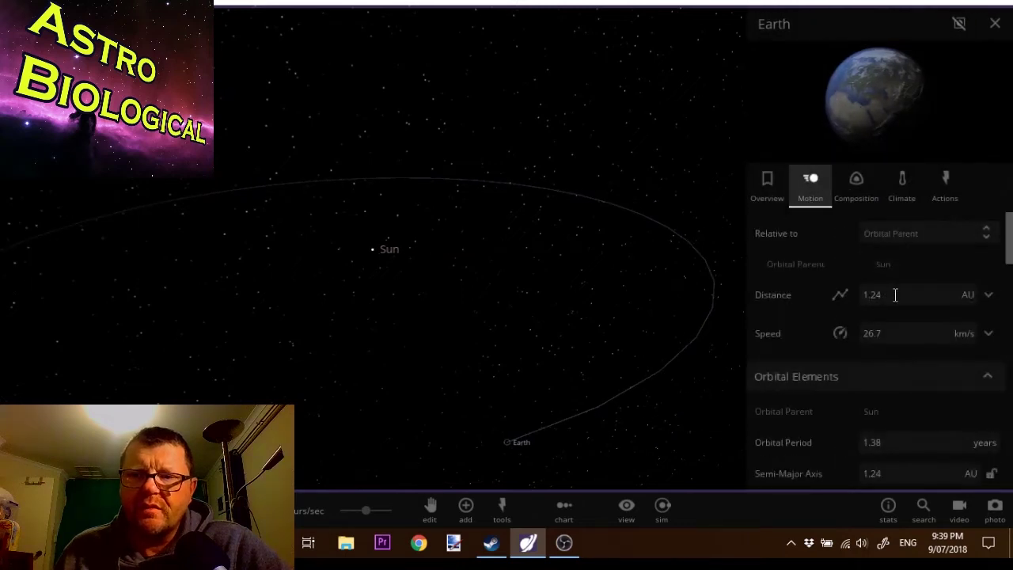
left_click(894, 294)
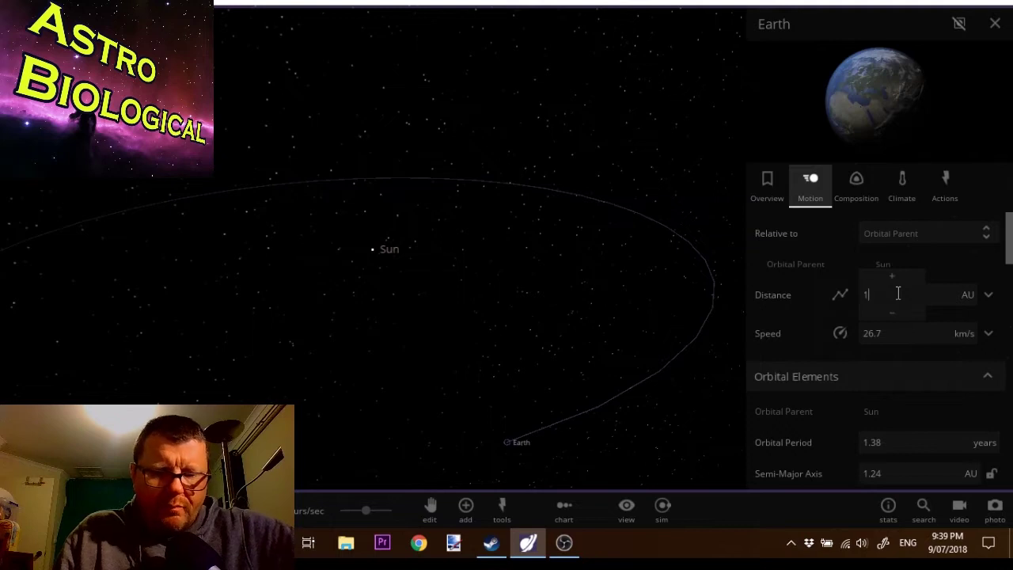
key("Return")
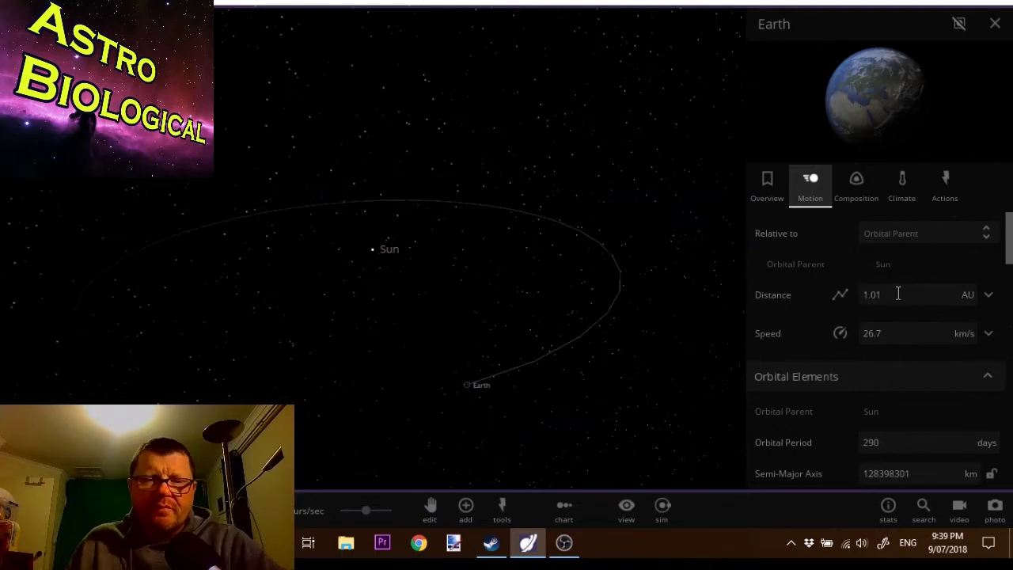
Step: Show the habitable zone and view it from above to compare Earth's orbit with its inner edge
left_click(622, 512)
left_click(574, 468)
left_click_drag(564, 371, 607, 461)
left_click_drag(637, 349, 622, 326)
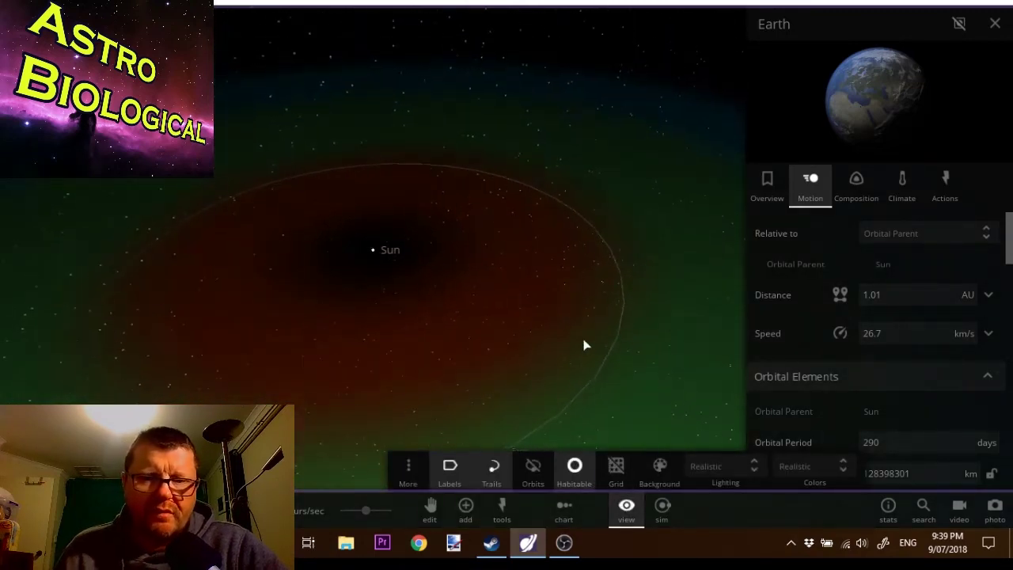
scroll(583, 339, "down", 5)
left_click_drag(562, 339, 608, 443)
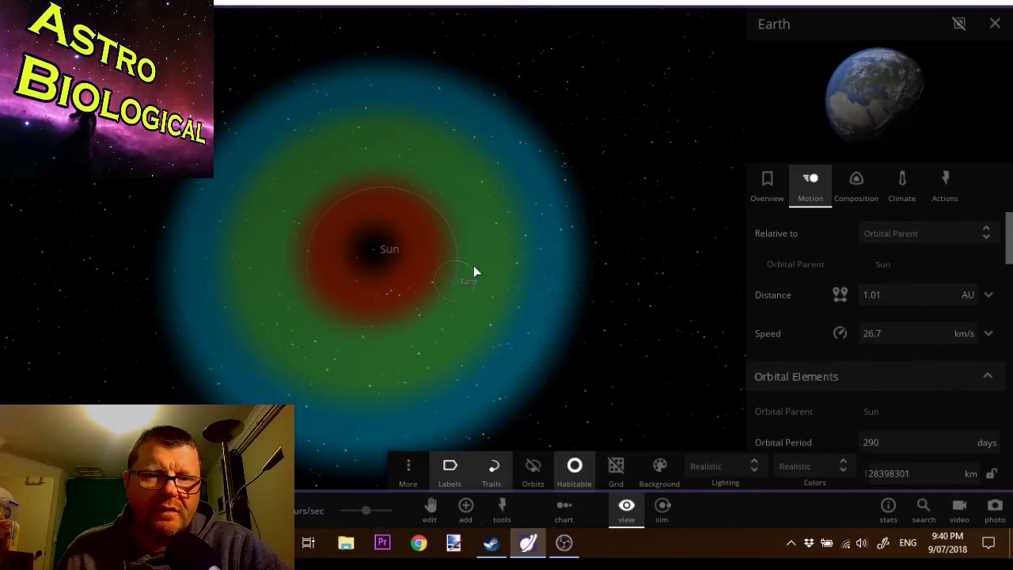
scroll(473, 269, "up", 4)
scroll(471, 273, "down", 3)
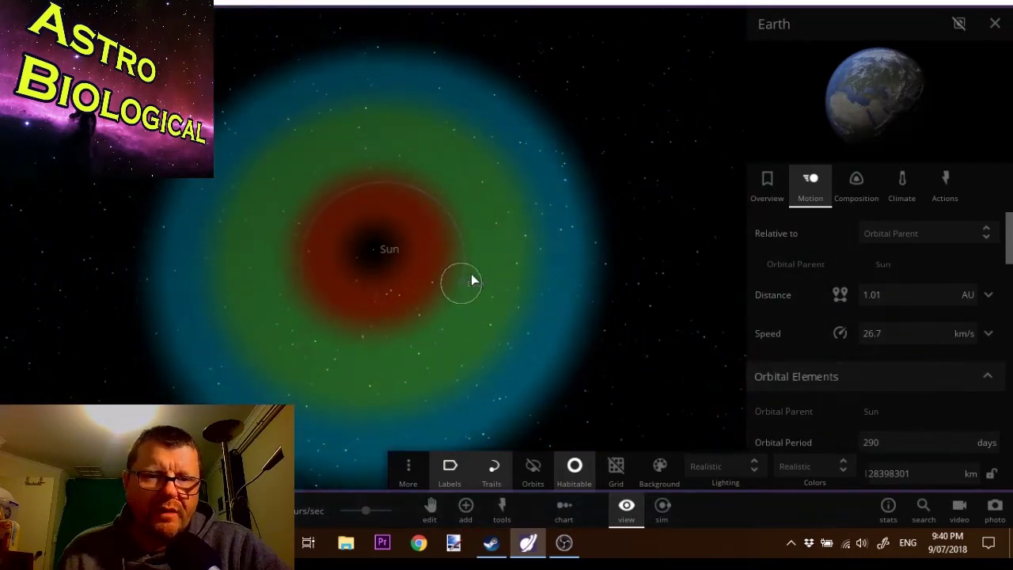
scroll(369, 259, "up", 2)
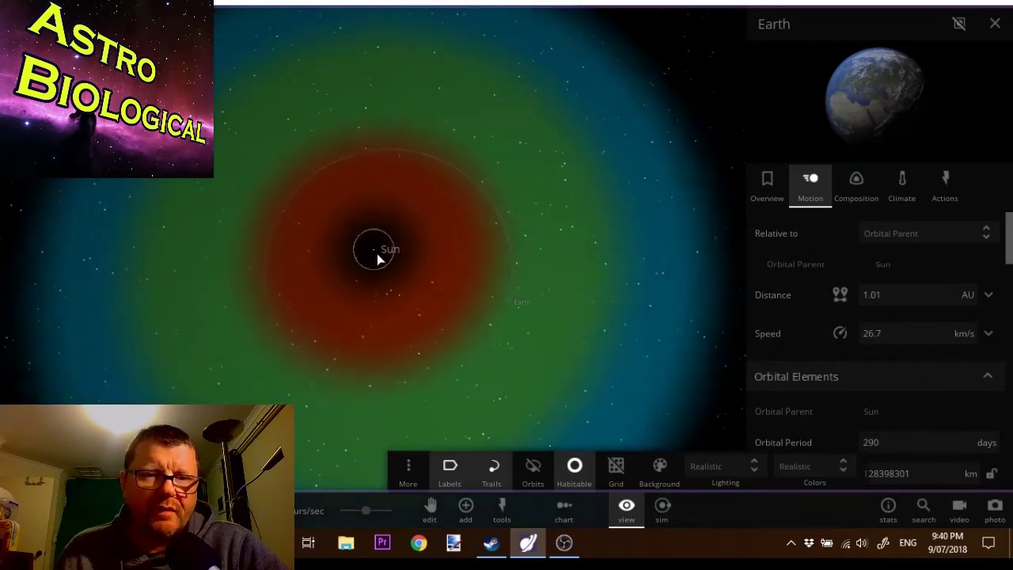
Step: Increase the Sun's mass to 1.19 suns and its radius to 1098594 km in its composition properties
left_click(374, 252)
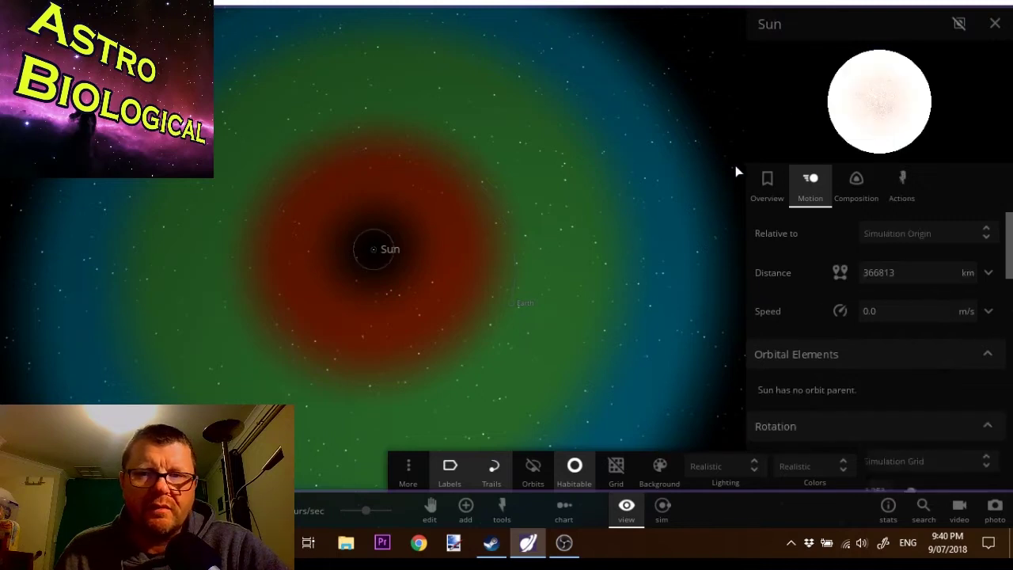
scroll(870, 356, "down", 3)
left_click(857, 189)
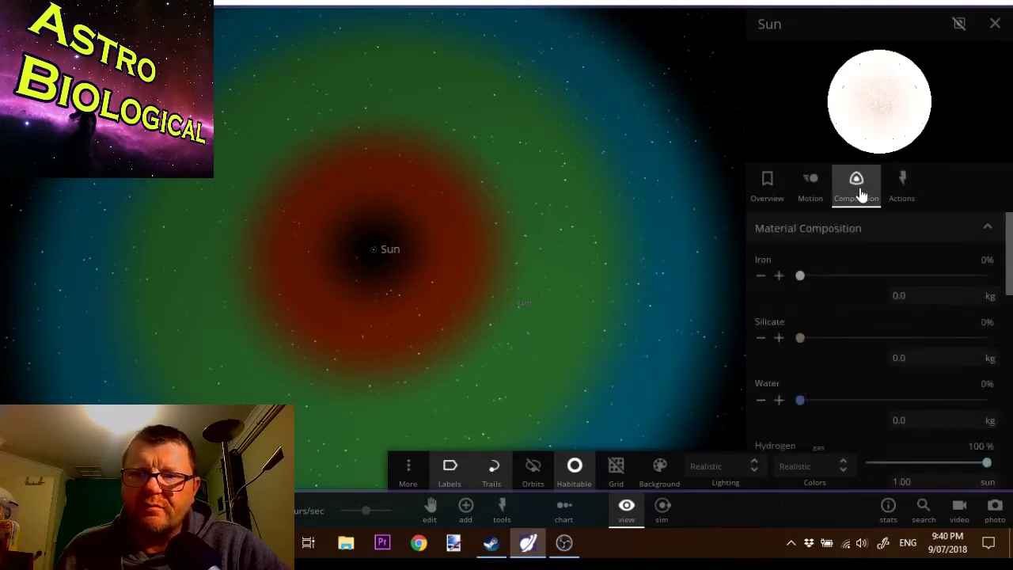
scroll(886, 349, "down", 4)
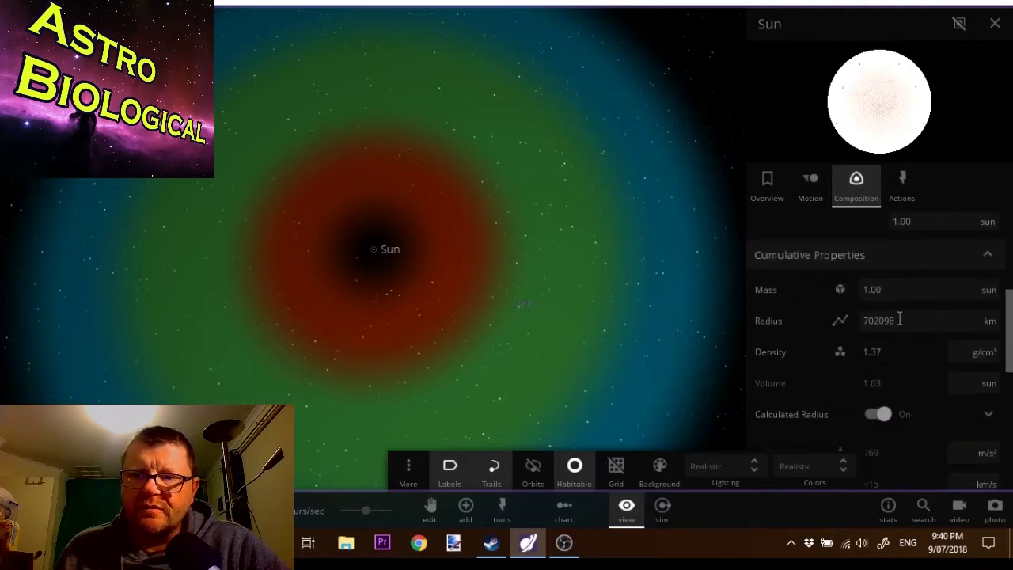
left_click(906, 321)
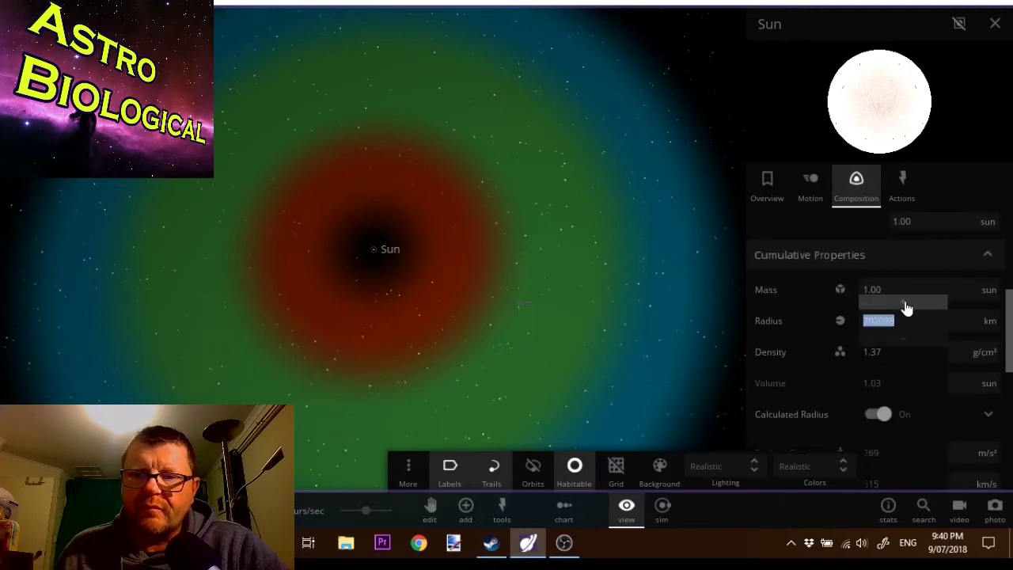
left_click(905, 305)
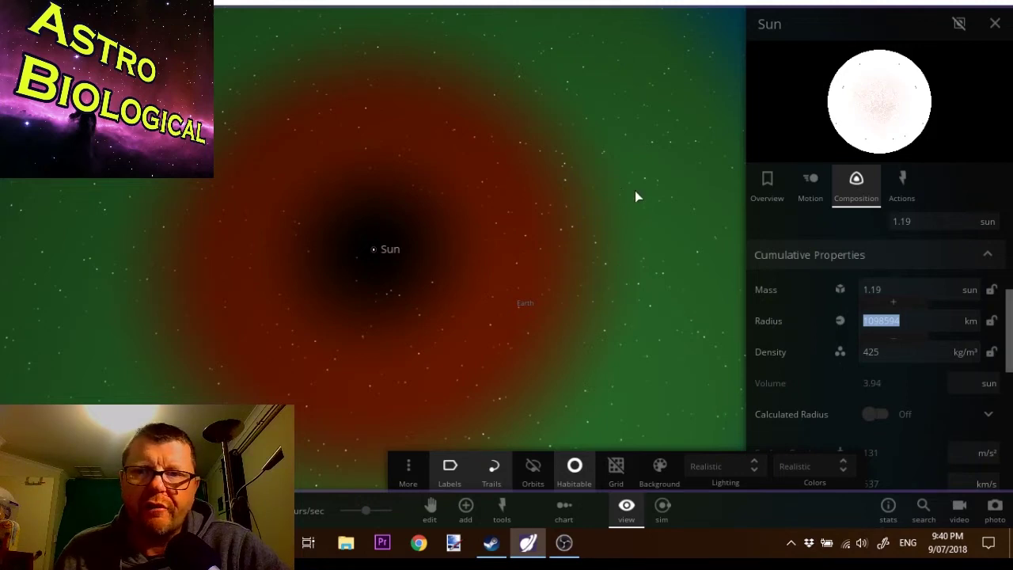
left_click(994, 25)
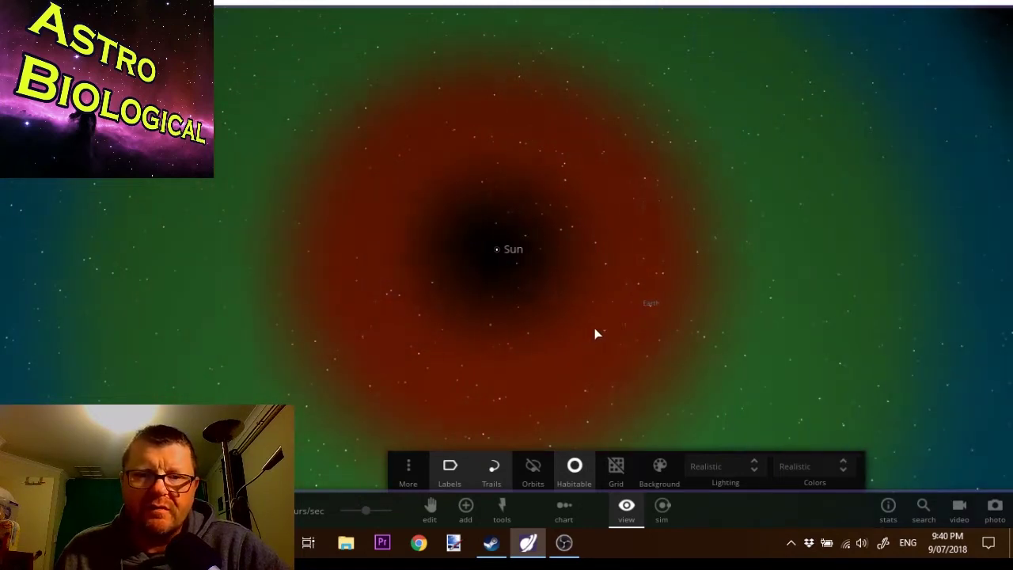
Step: Focus on Earth, bring its sunlit side into view and hide the habitable zone
double_click(645, 305)
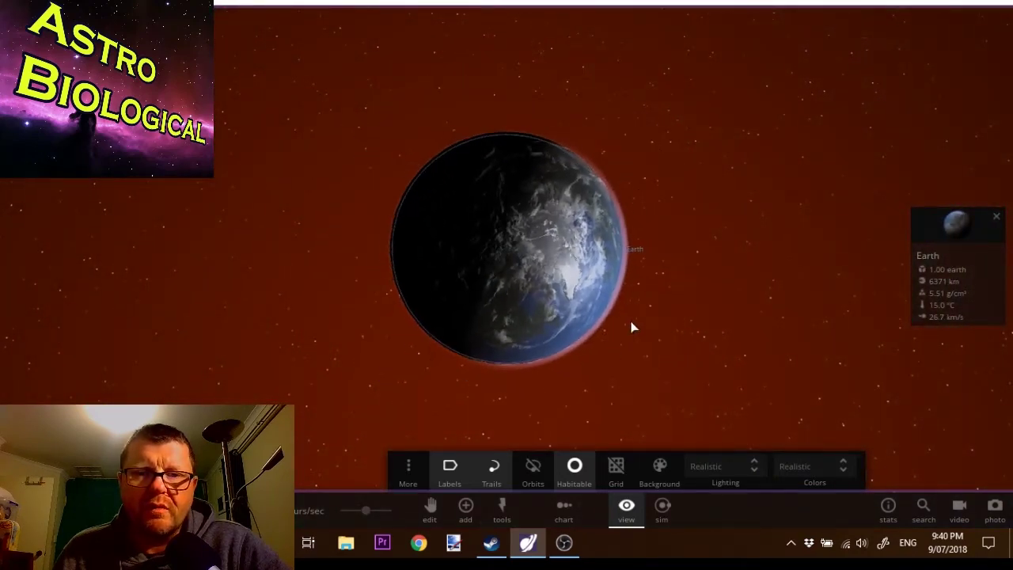
left_click_drag(631, 321, 651, 242)
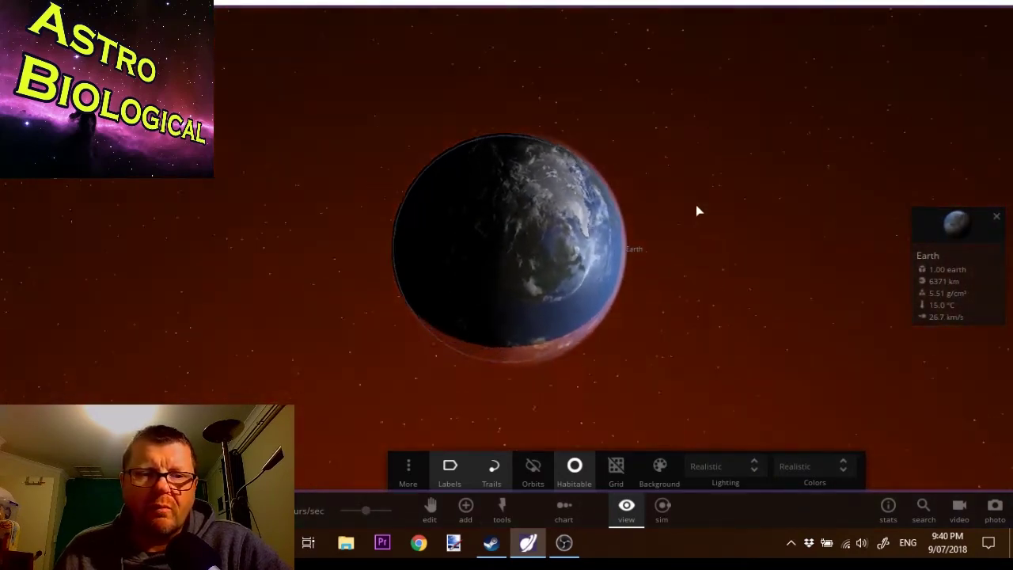
left_click_drag(505, 350, 647, 356)
left_click(574, 467)
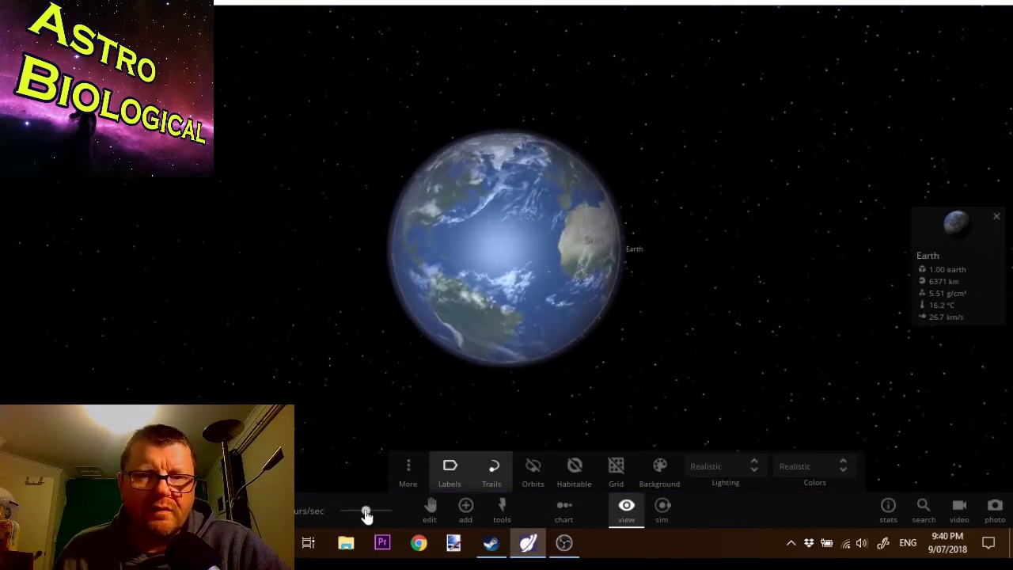
Step: Run the simulation at a faster time rate to heat Earth, and reduce the timestep again
left_click_drag(363, 514, 390, 511)
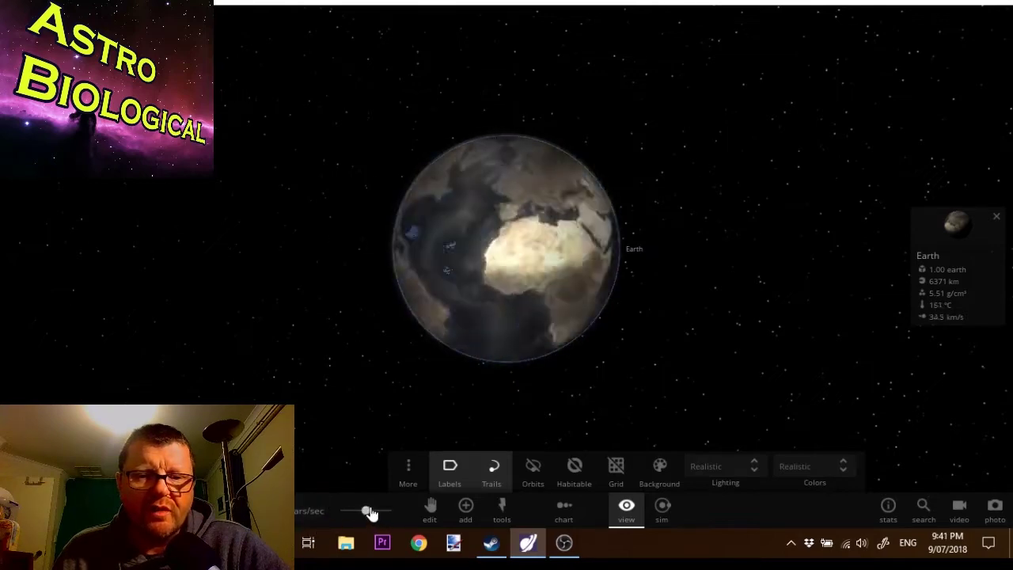
left_click_drag(365, 514, 305, 515)
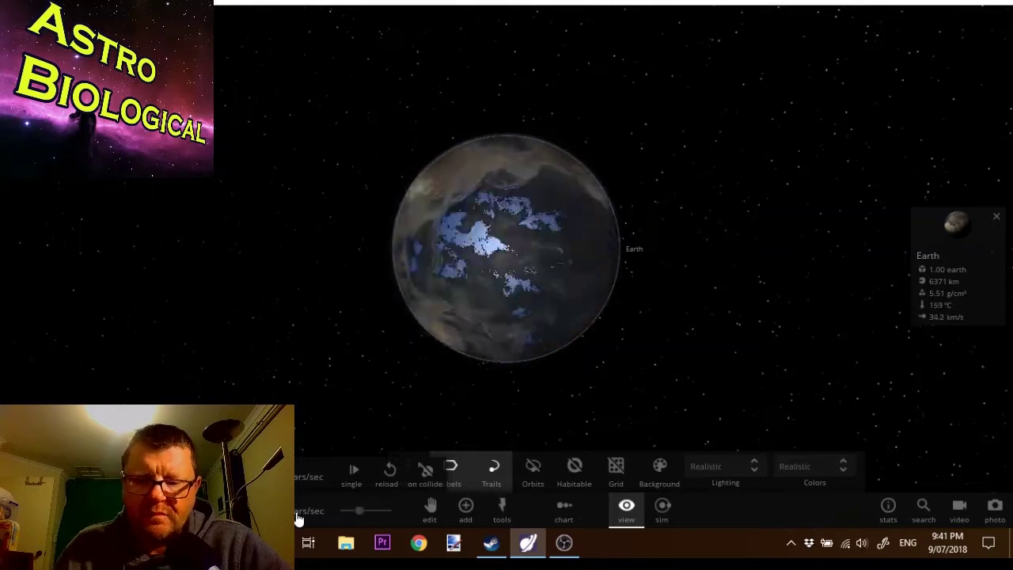
key("KP_Subtract")
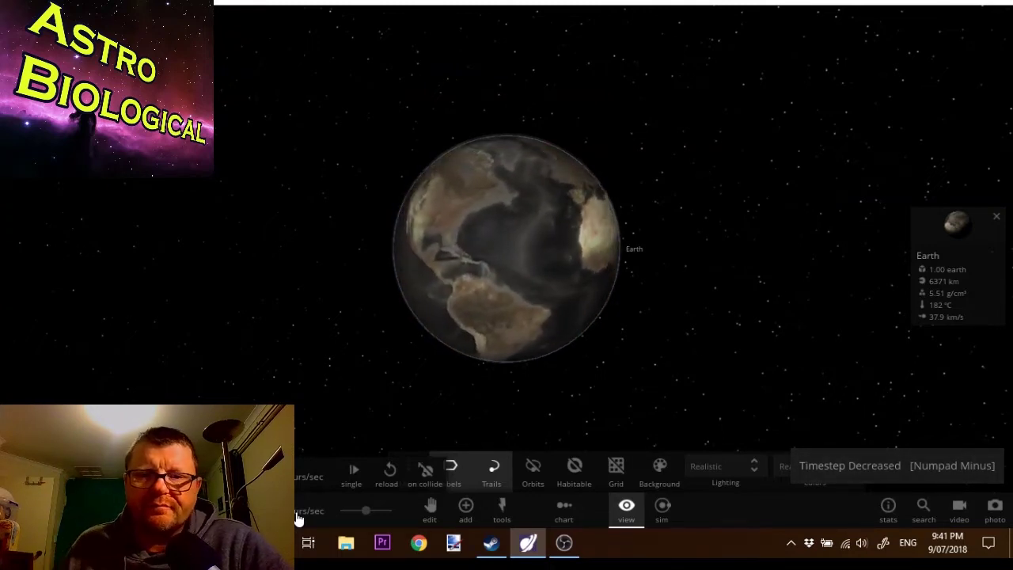
Step: Examine Earth's surface up close and read through its climate properties, including surface temperature and pressure
scroll(688, 246, "down", 3)
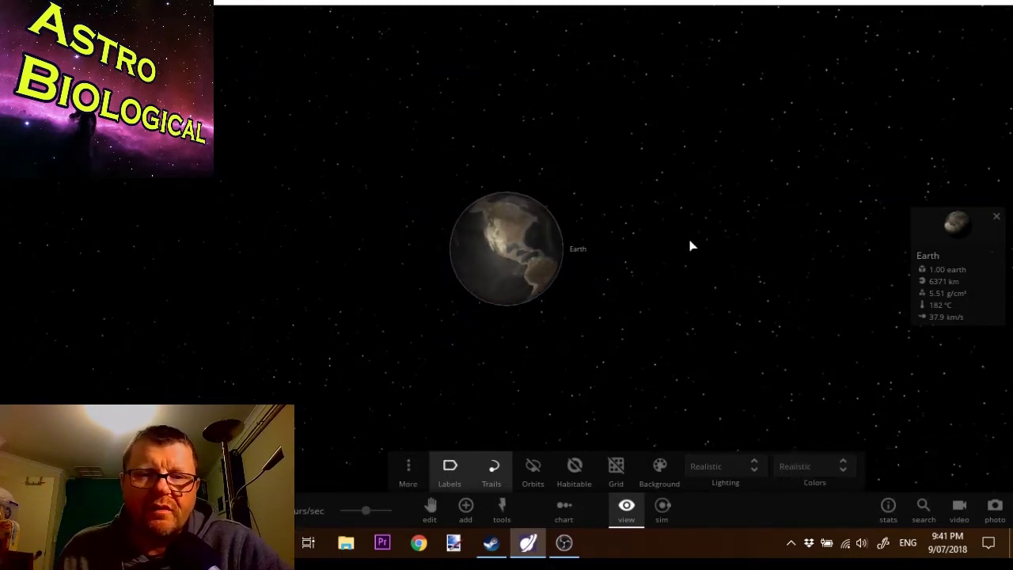
scroll(689, 246, "up", 5)
scroll(753, 267, "down", 3)
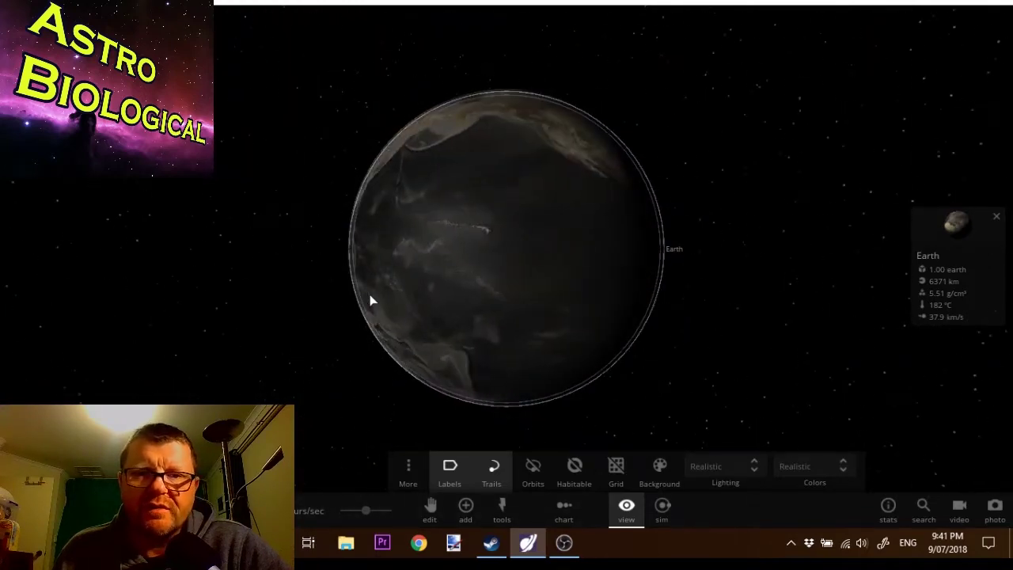
left_click(954, 224)
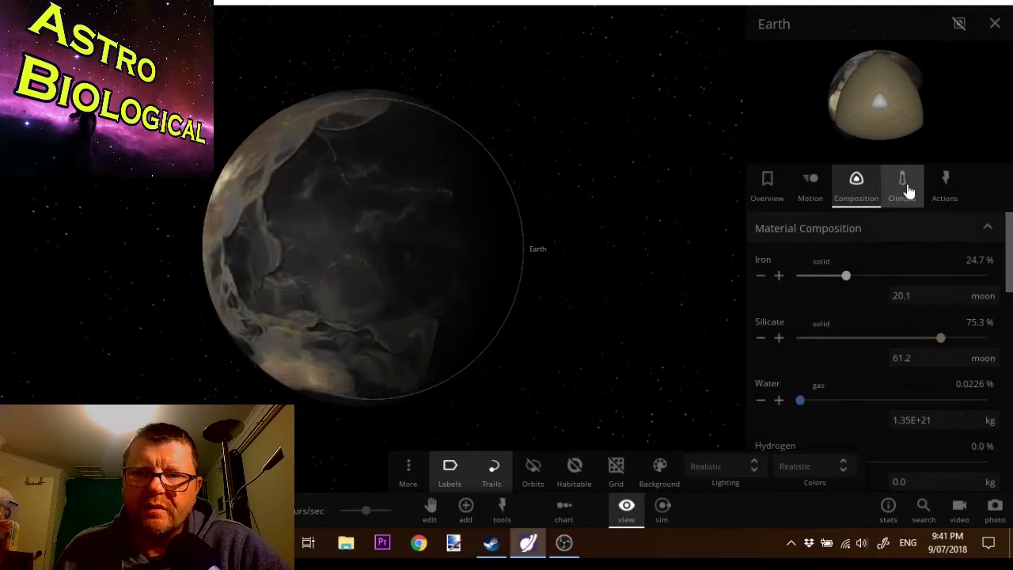
left_click(907, 190)
scroll(854, 327, "down", 5)
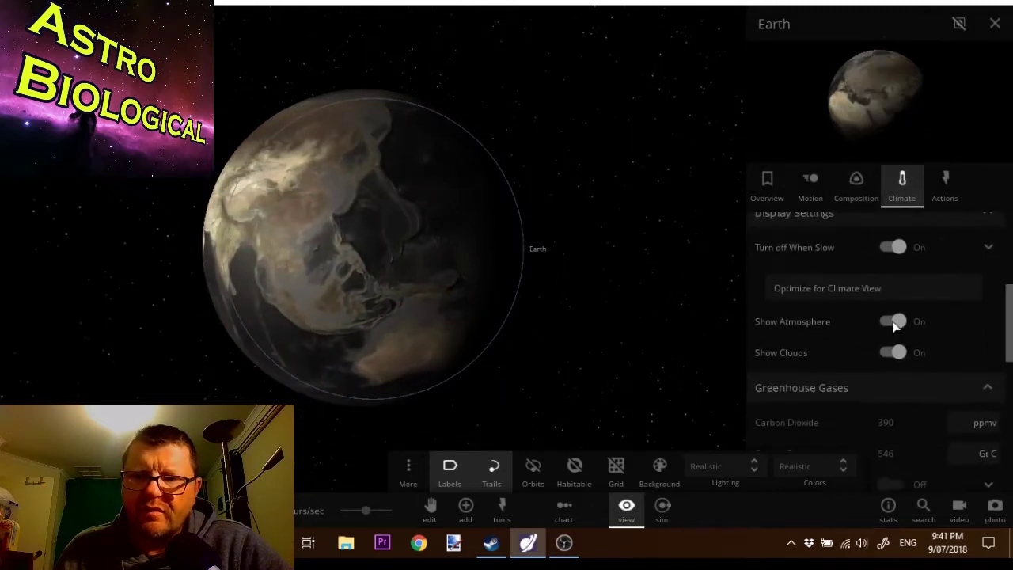
scroll(897, 324, "down", 8)
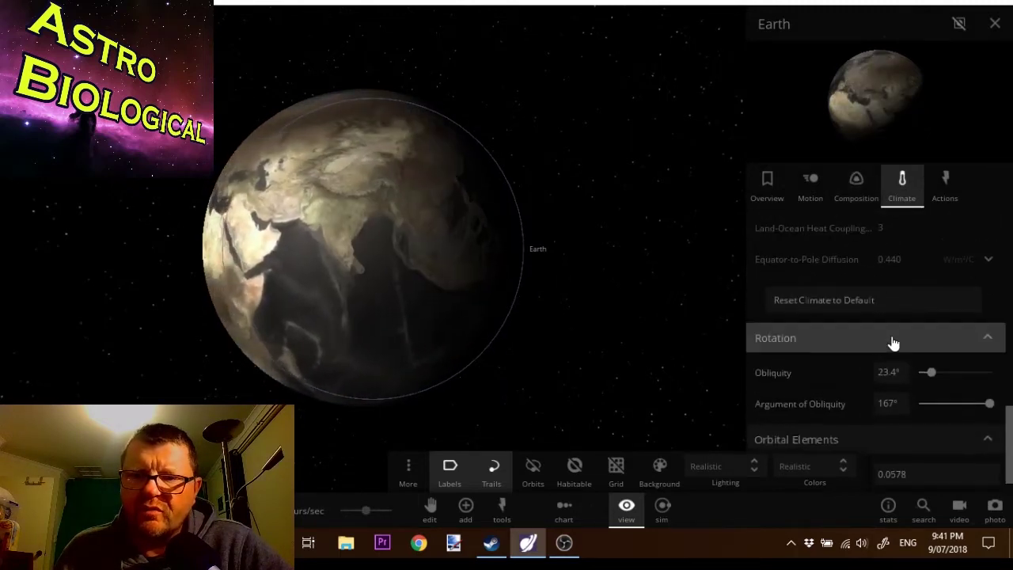
scroll(892, 341, "up", 5)
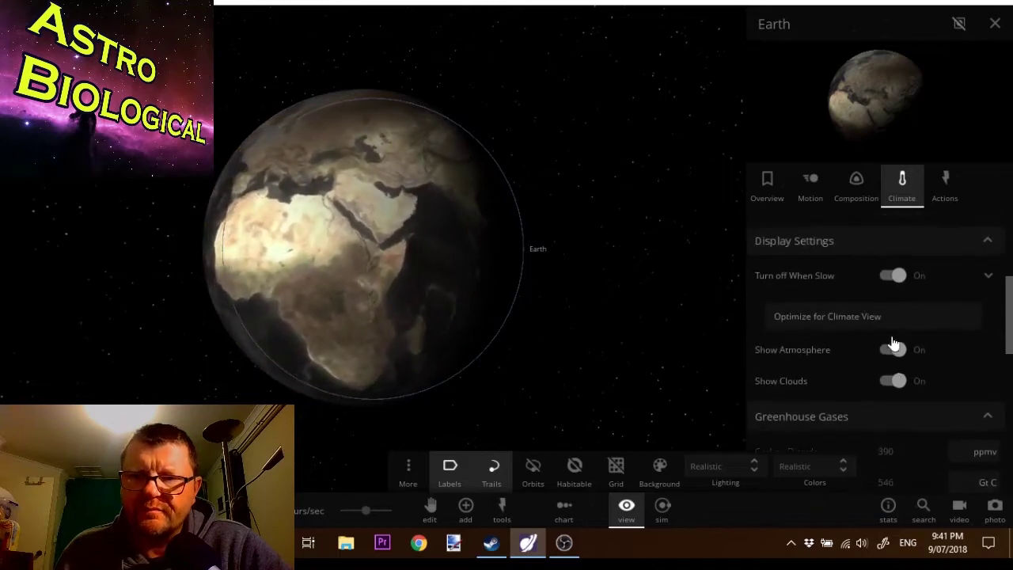
scroll(892, 336, "up", 5)
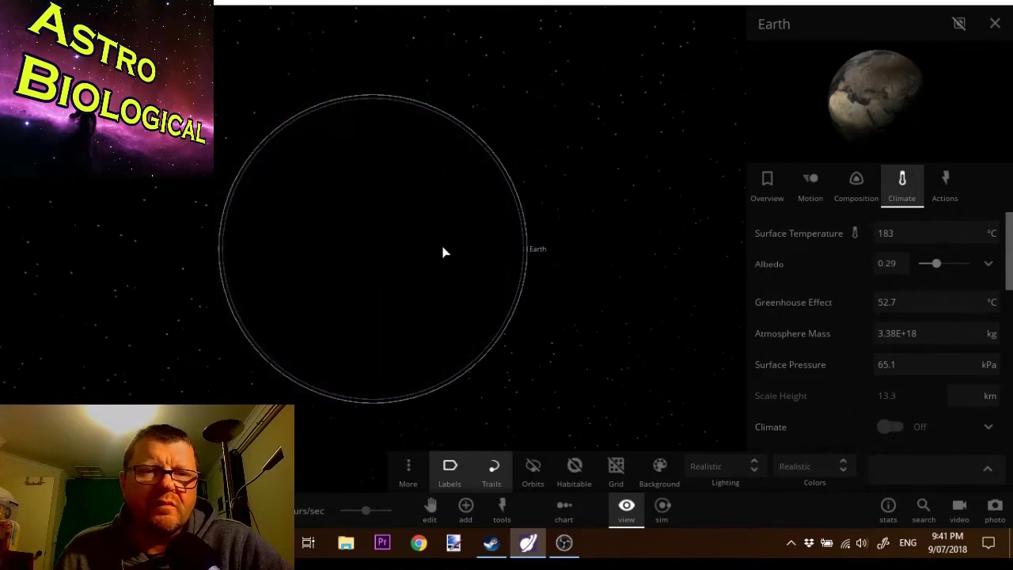
Step: Hide the trails and show the habitable zone to compare Earth's orbit with its inner edge around the enlarged Sun
scroll(457, 211, "down", 5)
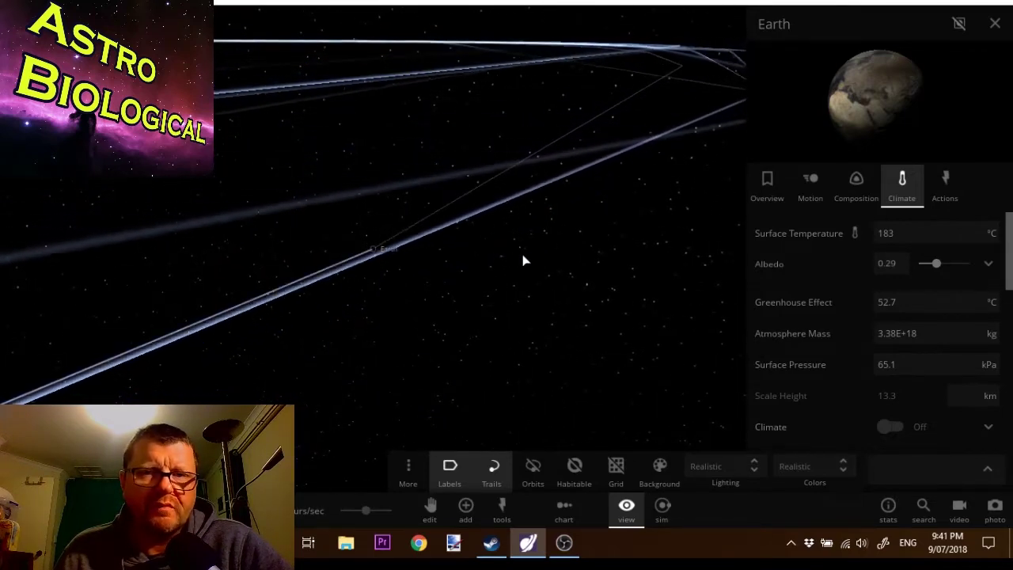
left_click_drag(523, 259, 557, 447)
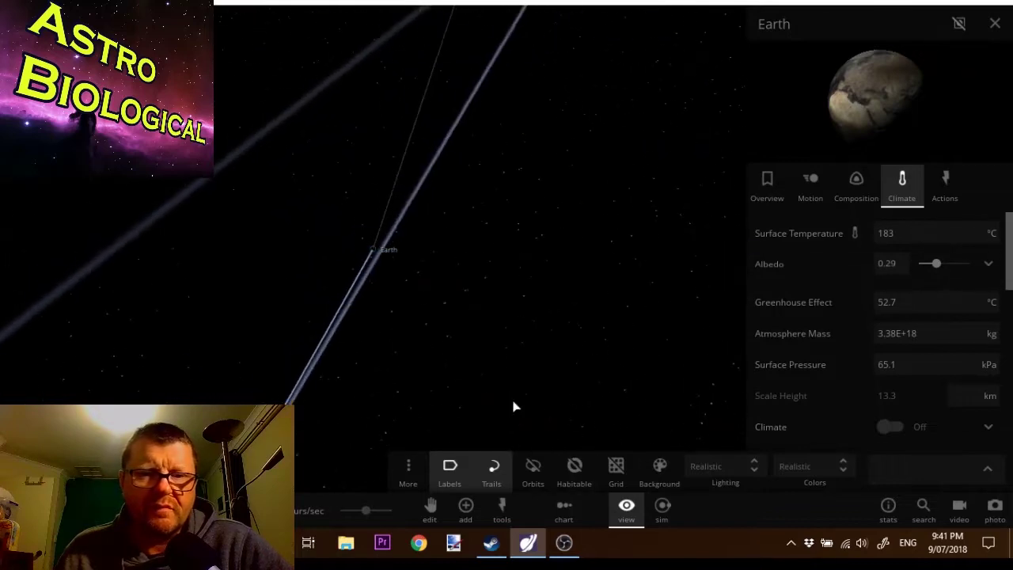
left_click(492, 467)
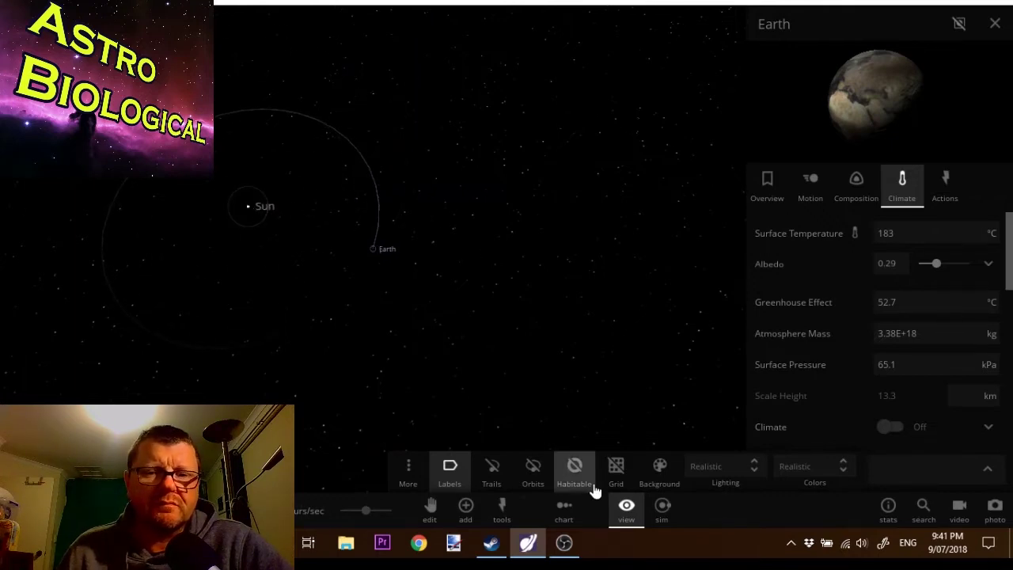
left_click(574, 467)
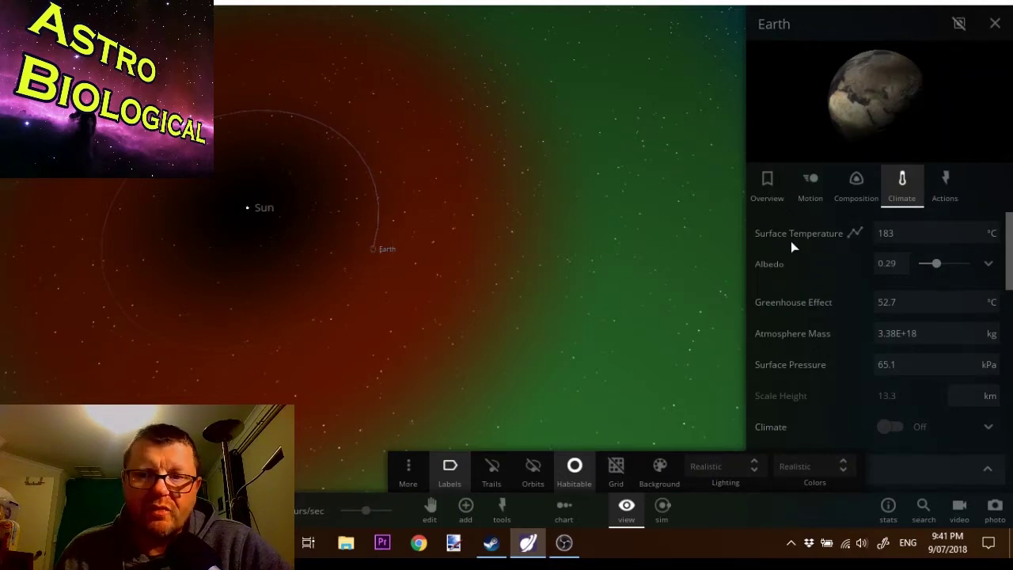
mouse_move(790, 239)
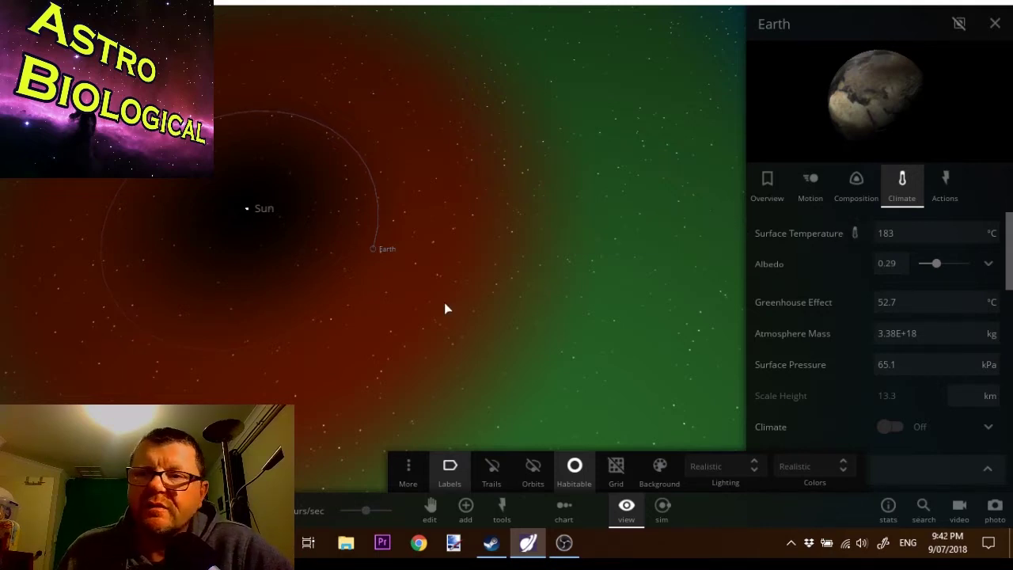
left_click_drag(510, 282, 473, 272)
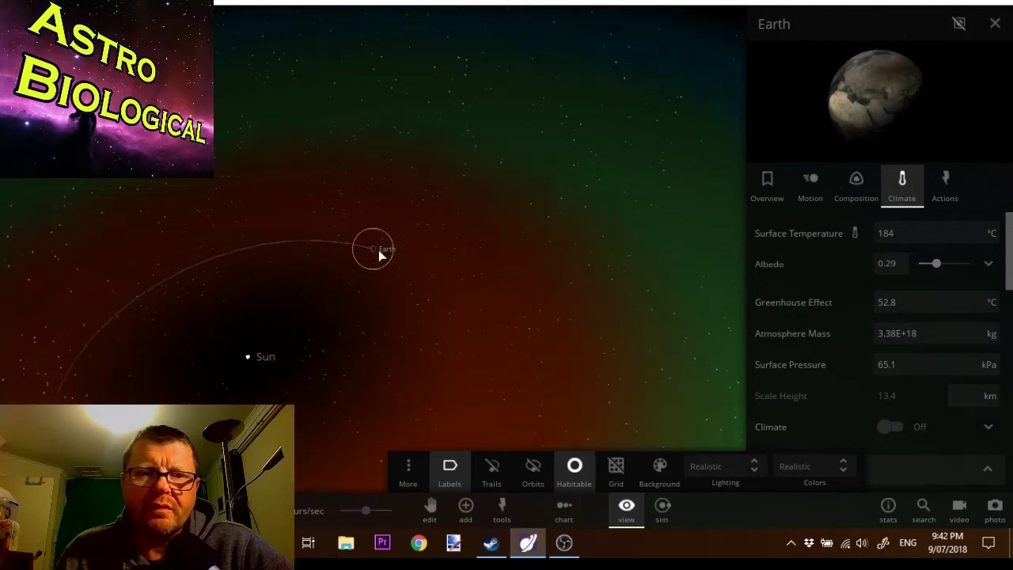
Step: Return to a close view of Earth without the habitable zone or view options, and recheck its climate properties
scroll(381, 255, "up", 5)
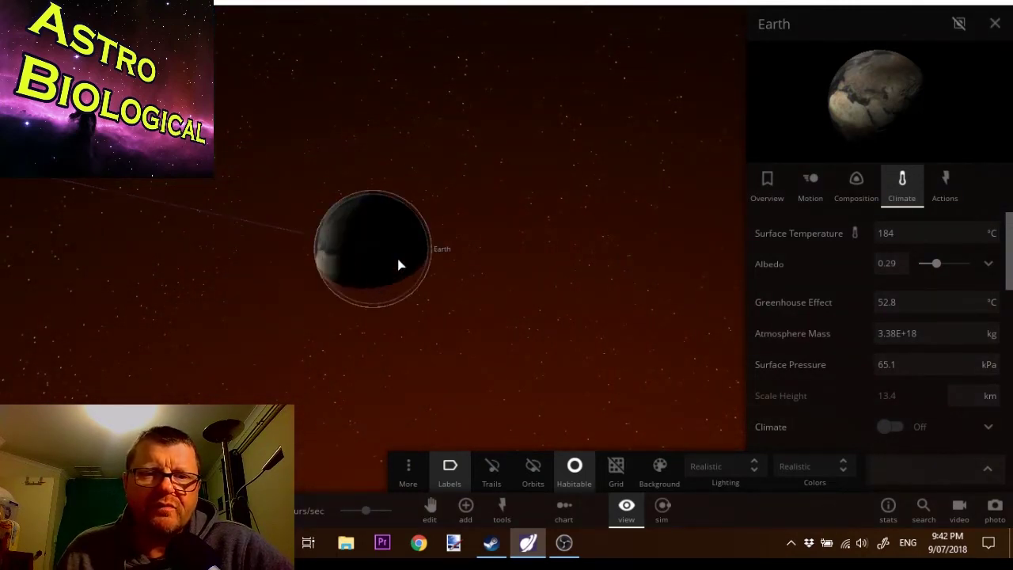
scroll(400, 265, "up", 3)
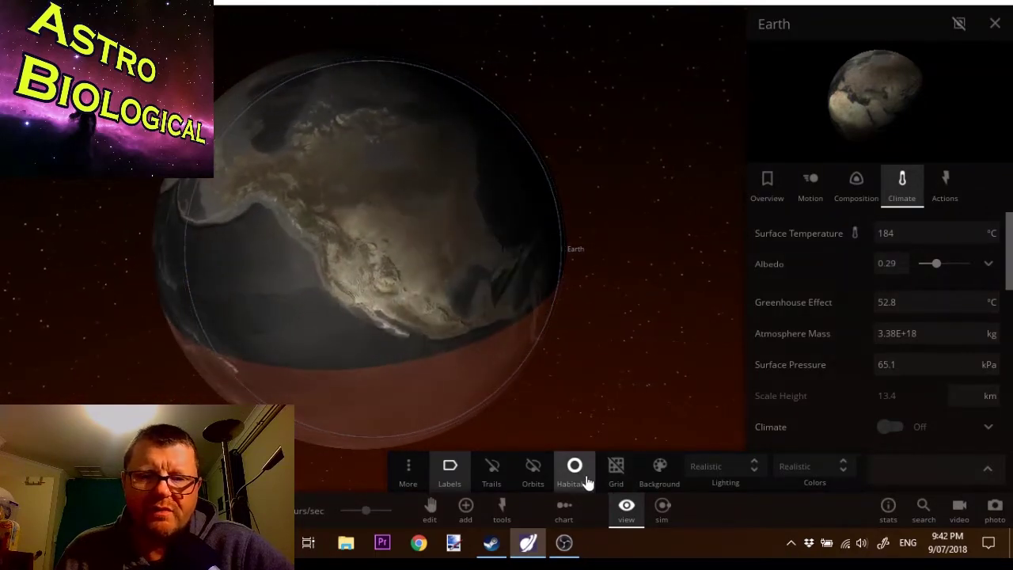
left_click(583, 479)
left_click(629, 280)
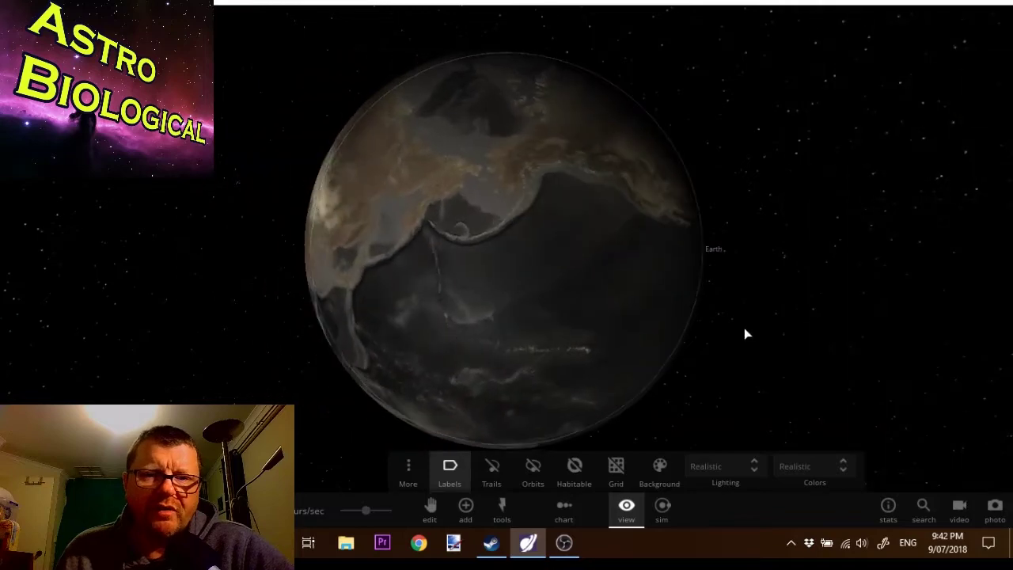
left_click(626, 510)
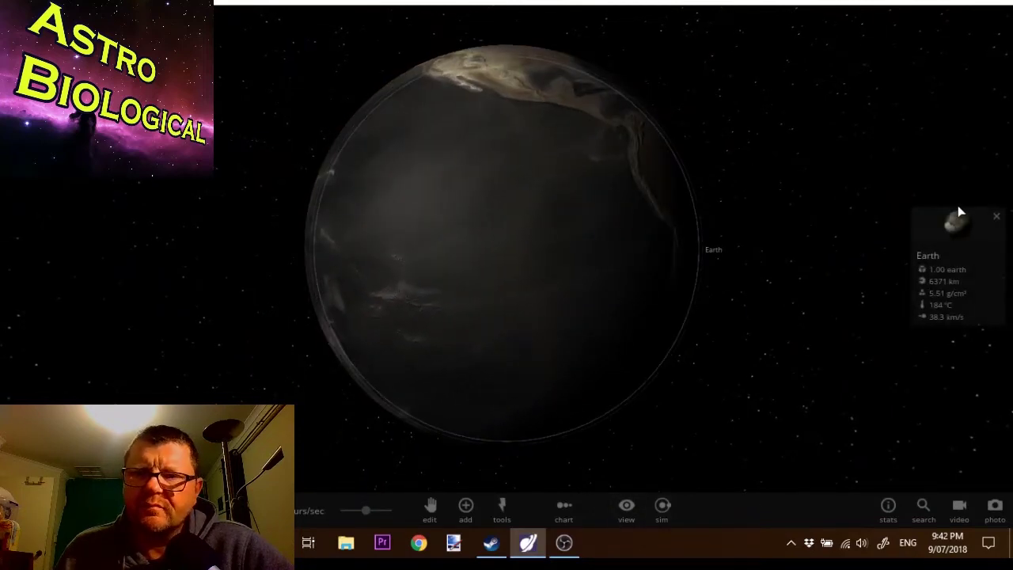
left_click(955, 218)
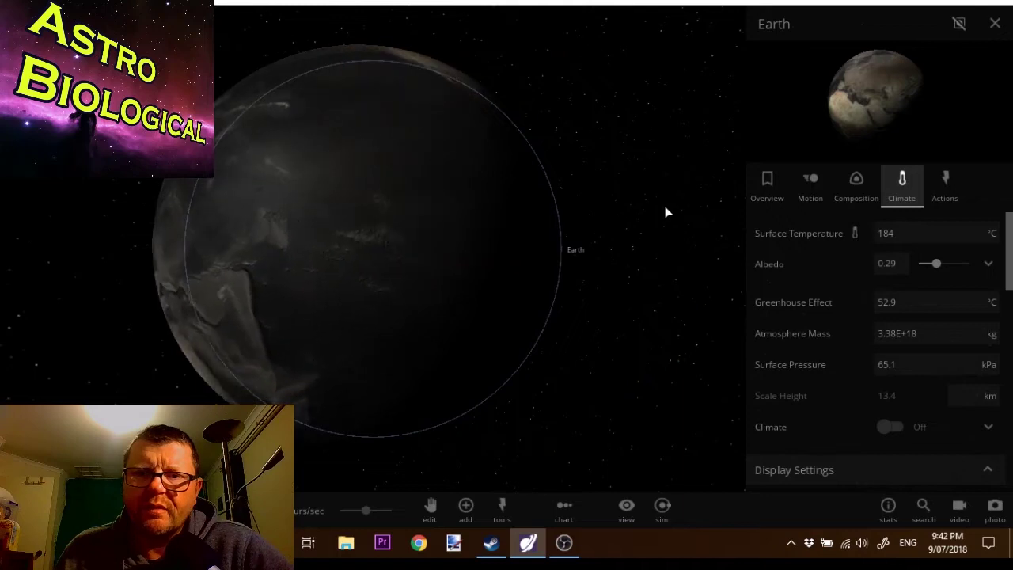
left_click(995, 24)
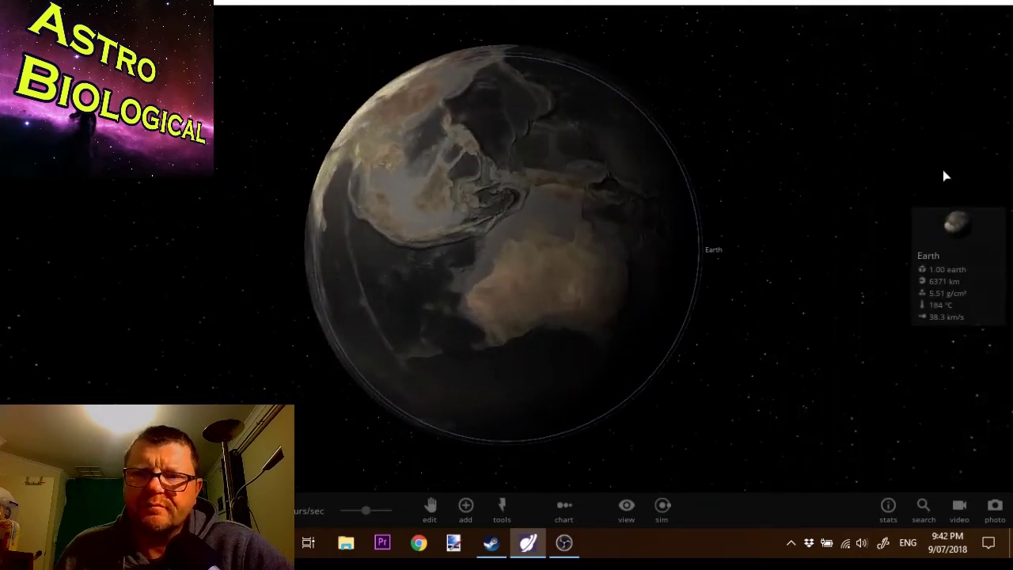
Step: Switch Earth's distance unit to AU and set its distance from the Sun to 1.01 AU
left_click(958, 222)
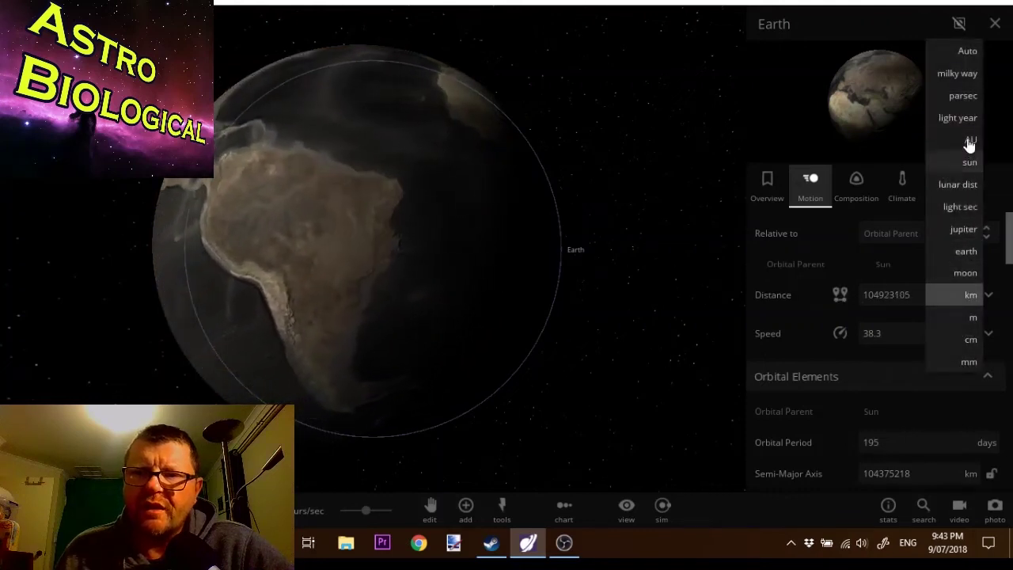
left_click(969, 141)
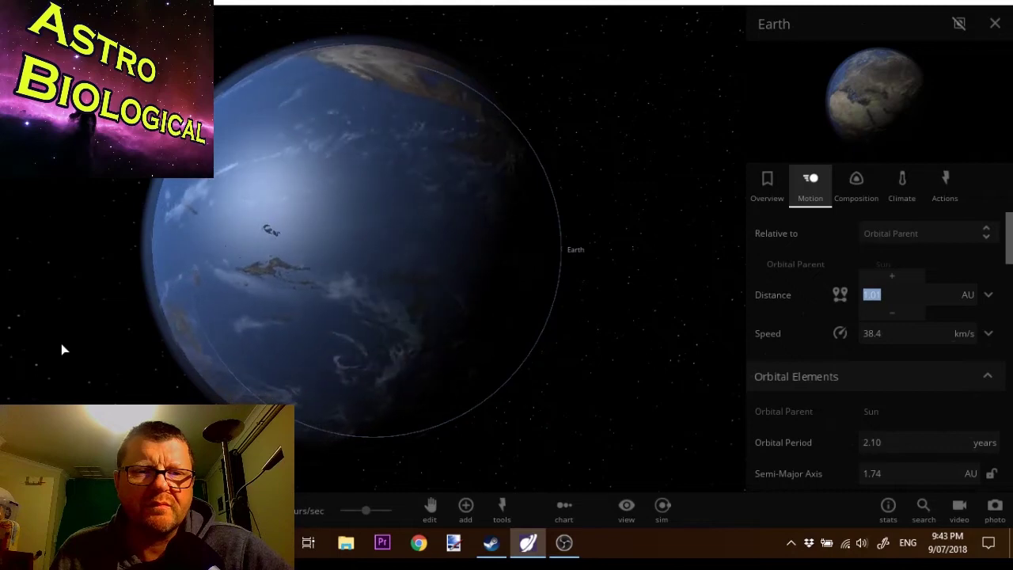
left_click(95, 305)
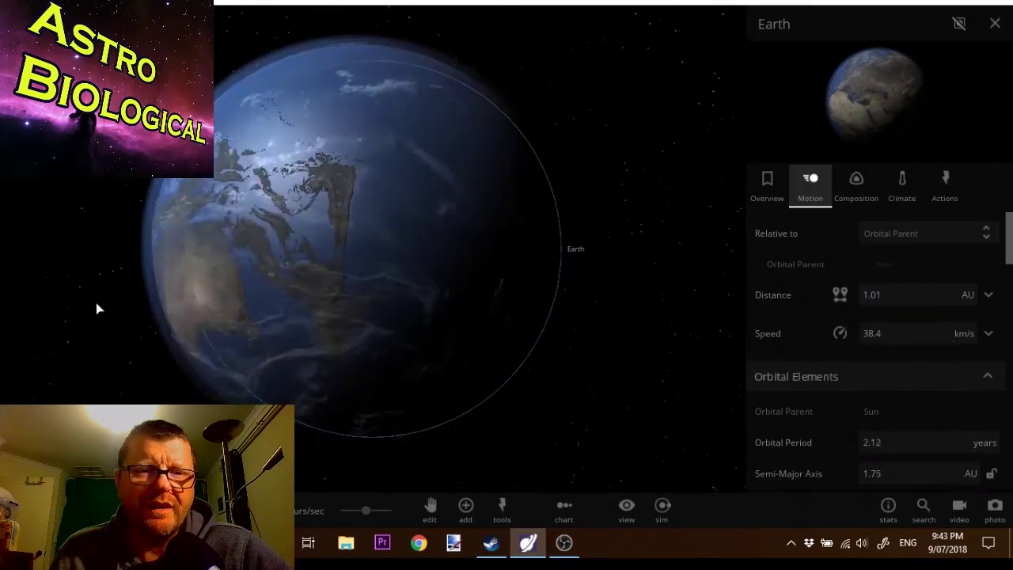
left_click(686, 283)
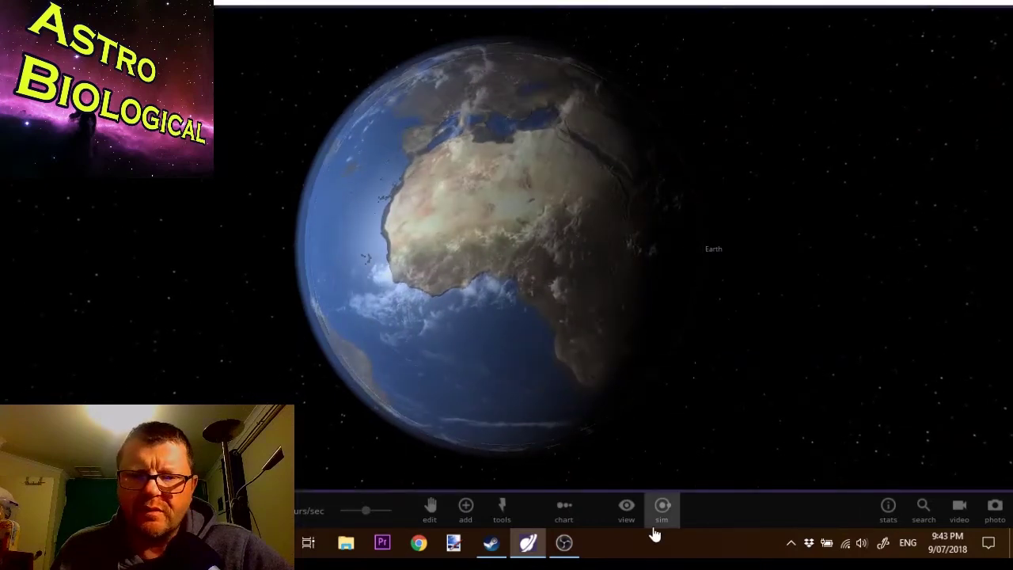
Step: Switch the lighting to Flash Light and examine Earth's continents and coastlines up close, including Australia
left_click(627, 510)
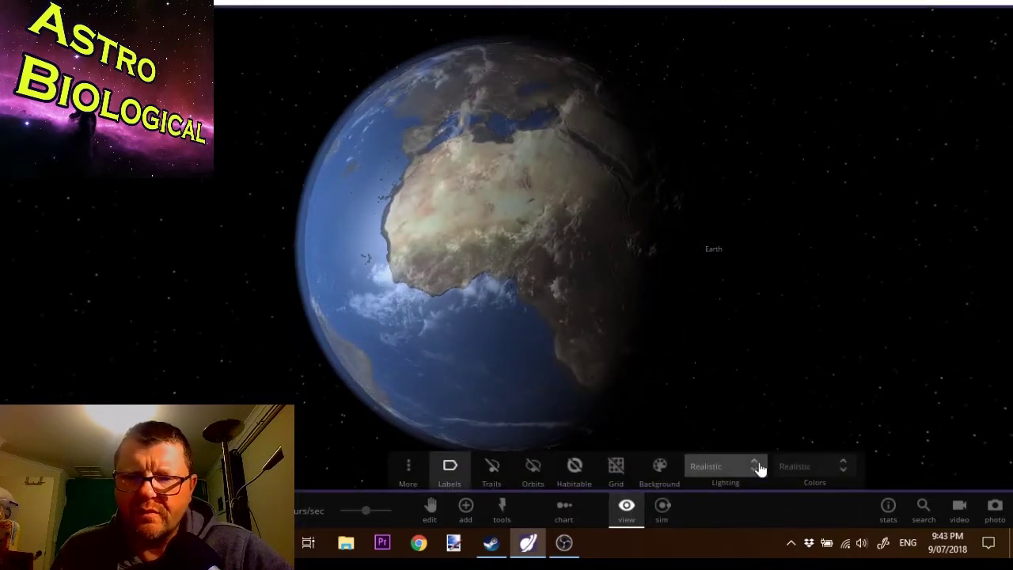
left_click(722, 510)
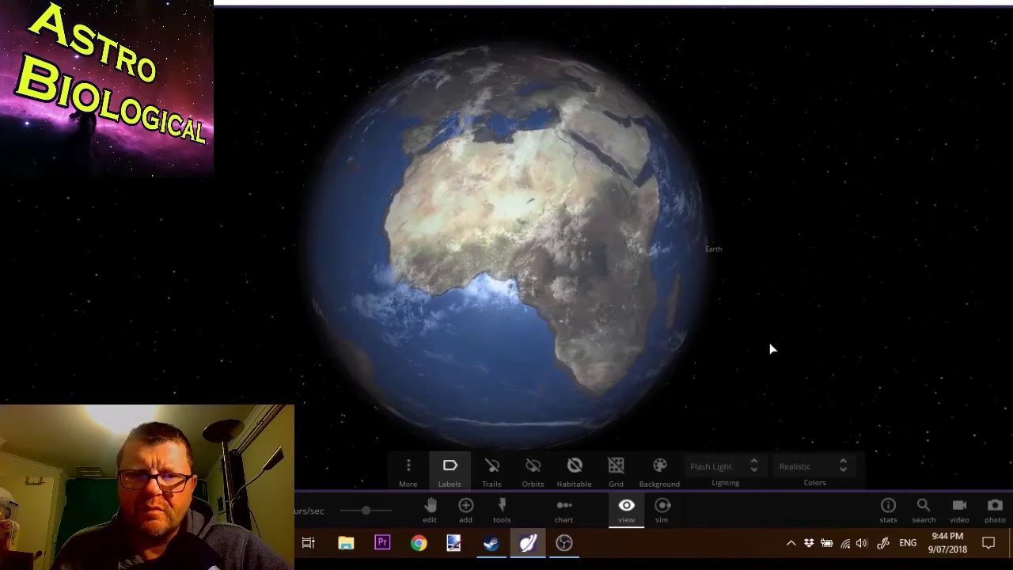
left_click_drag(770, 349, 504, 343)
left_click_drag(680, 254, 593, 205)
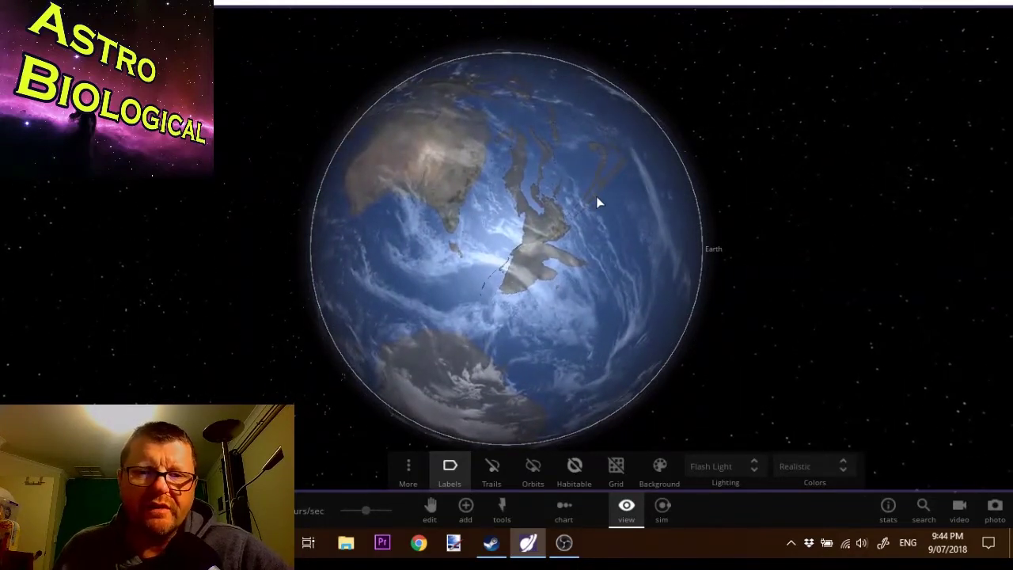
scroll(558, 264, "up", 5)
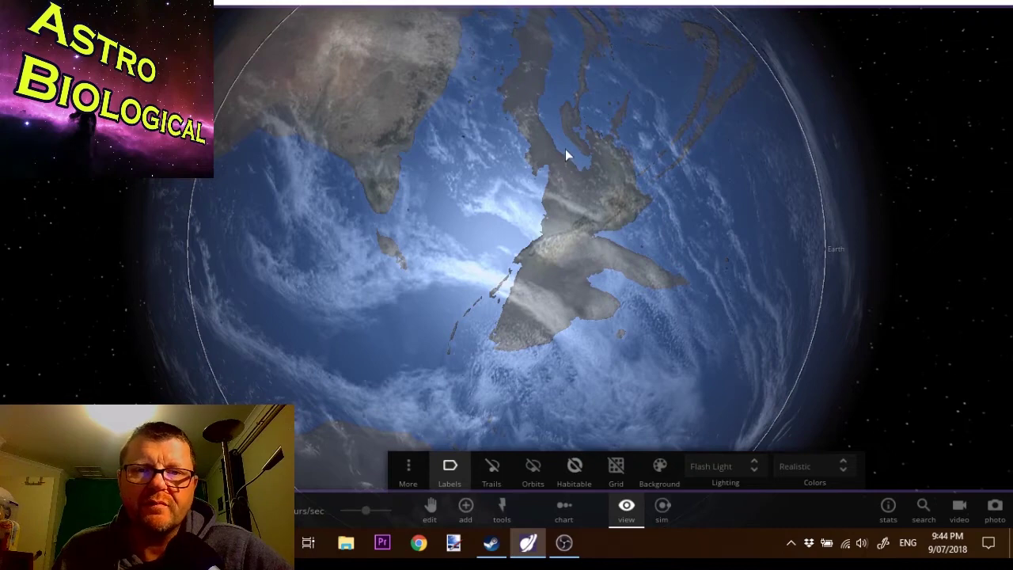
left_click_drag(454, 161, 514, 237)
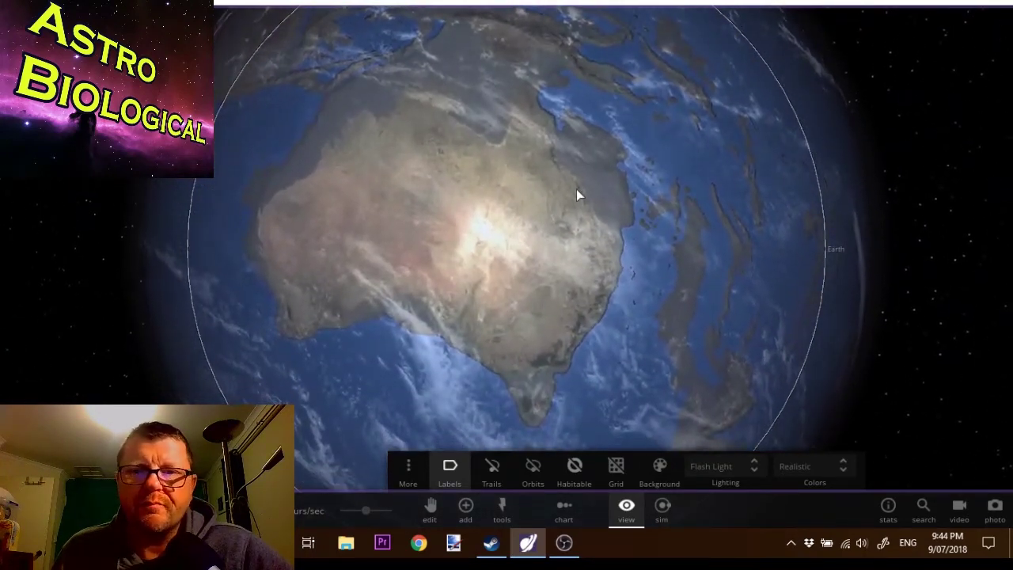
scroll(576, 195, "down", 10)
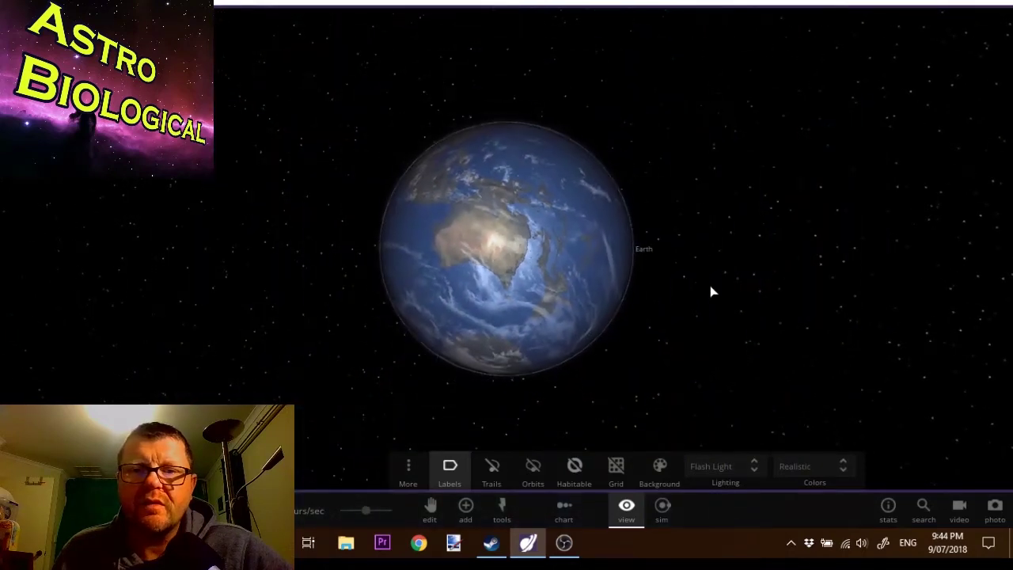
Step: Rotate around the whole Earth to view its other continents and oceans, and restore the lighting to Realistic
left_click_drag(710, 286, 572, 253)
left_click_drag(649, 242, 578, 256)
left_click_drag(737, 256, 569, 248)
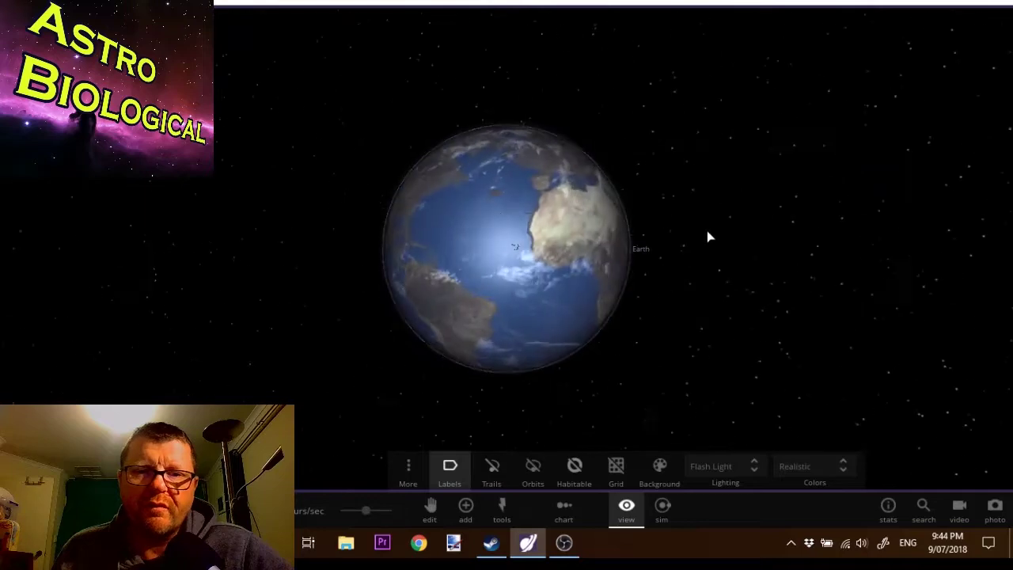
left_click_drag(701, 235, 543, 236)
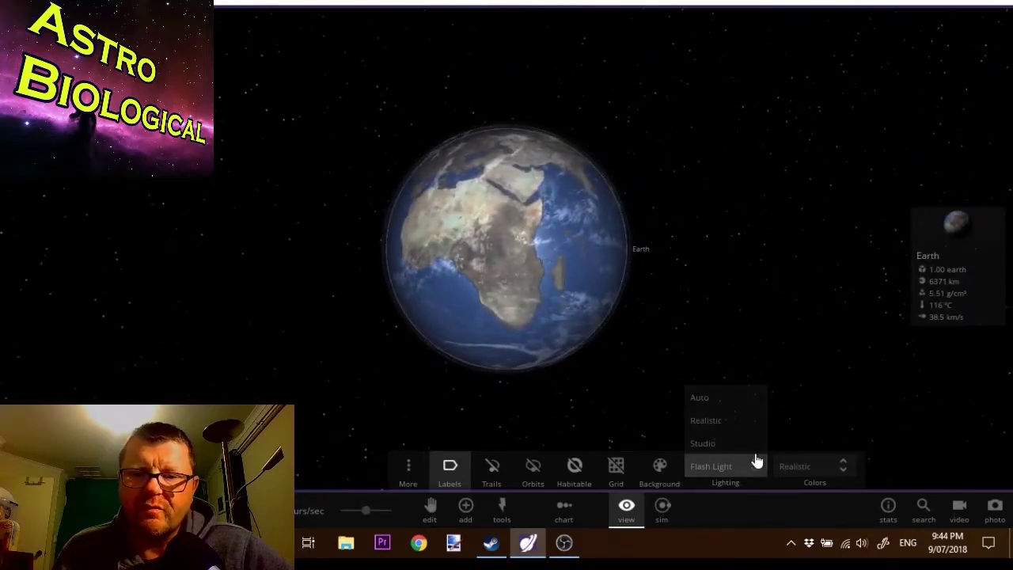
left_click(716, 425)
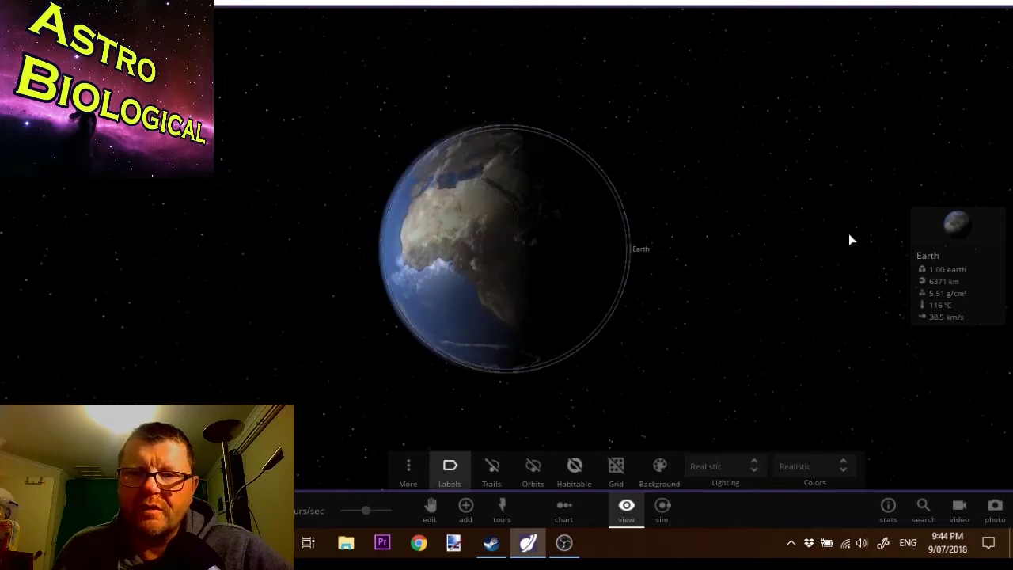
Step: Set Earth's surface pressure to 1.01 atm in its climate properties and view the planet up close
left_click(955, 224)
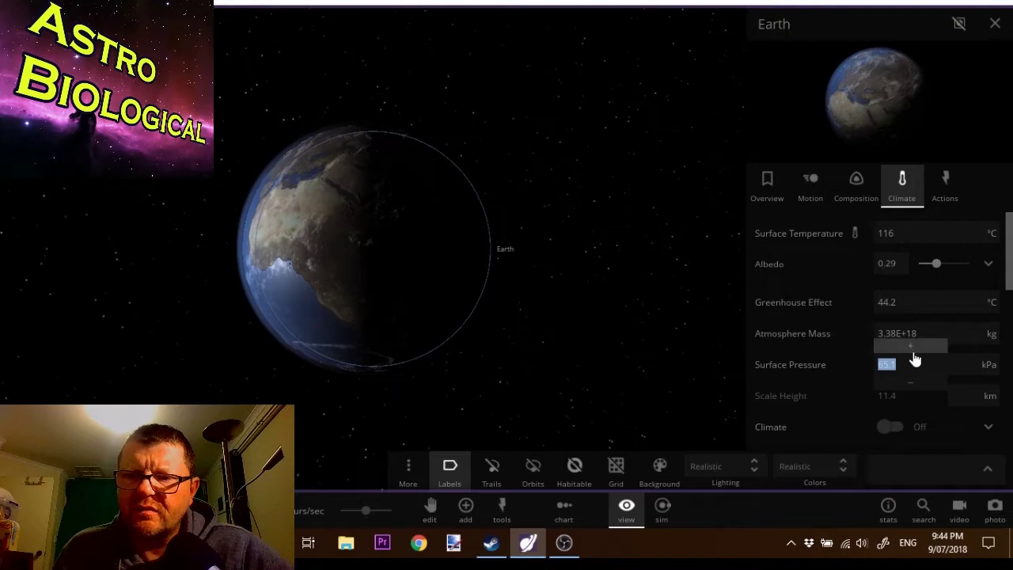
left_click_drag(336, 282, 473, 282)
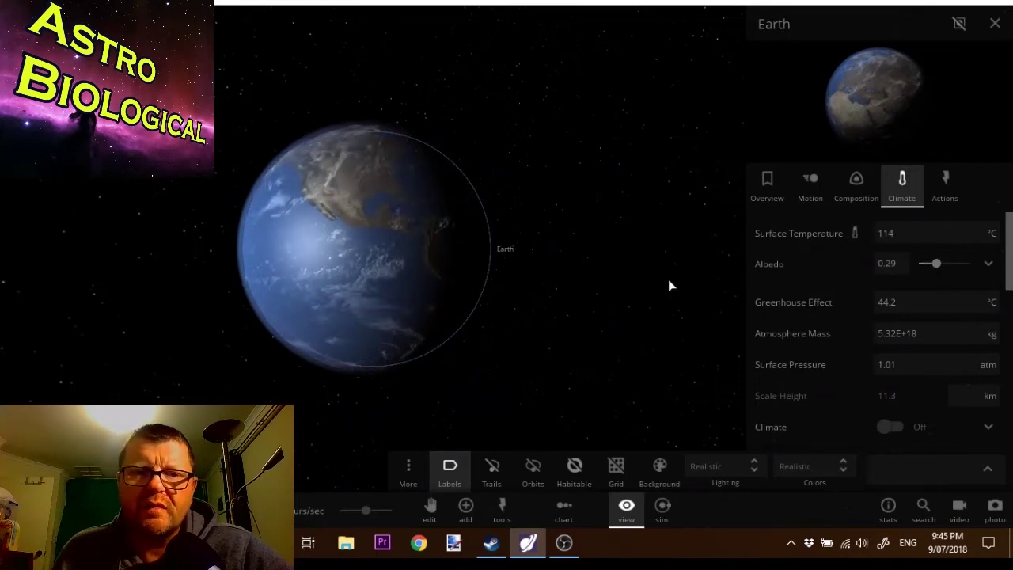
scroll(486, 338, "up", 6)
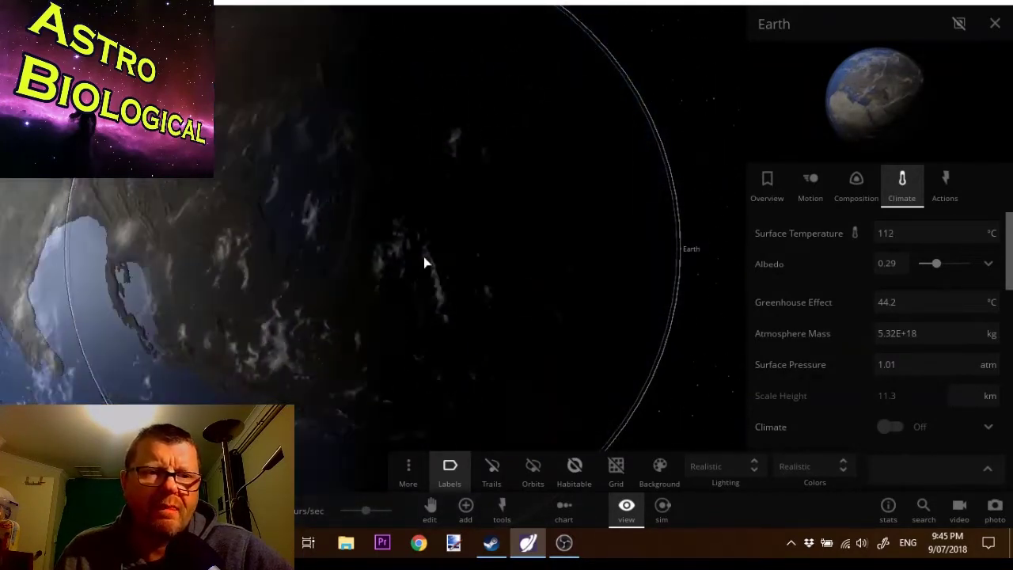
scroll(368, 246, "down", 3)
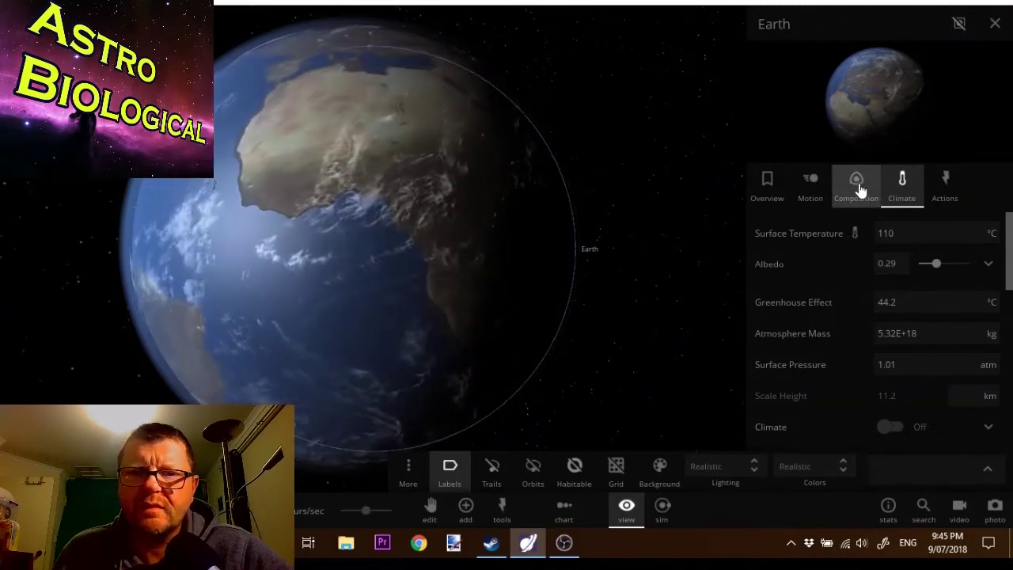
Step: Reduce the water mass in Earth's material composition to 2.69E+20 kg
left_click(853, 189)
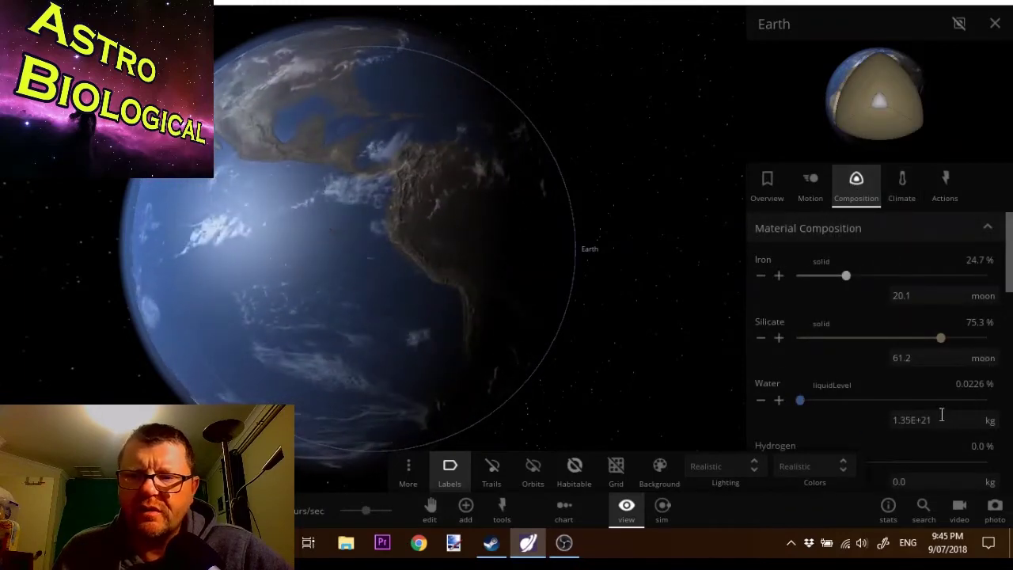
left_click(917, 420)
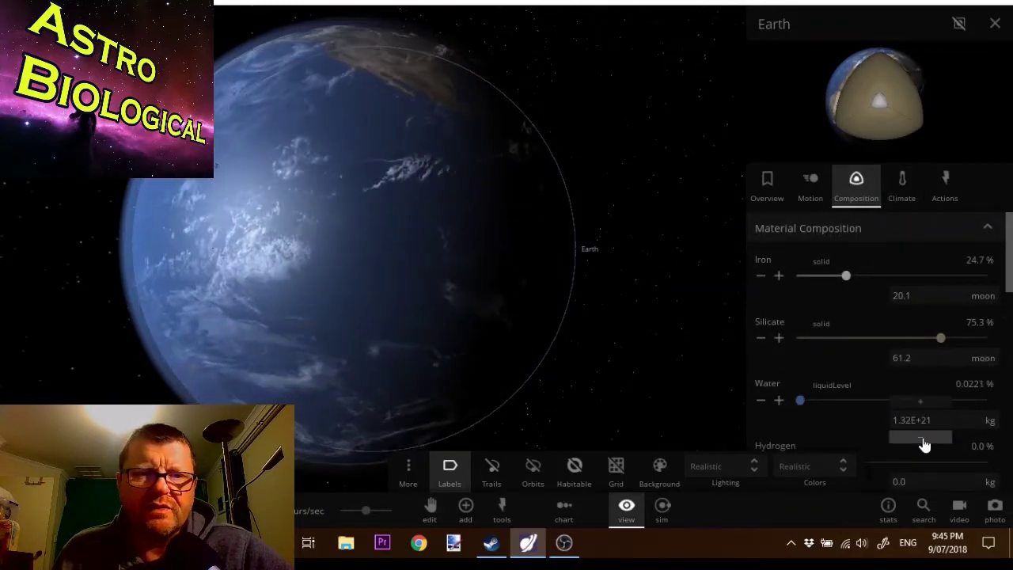
type("1.26E+21")
key("Return")
left_click(920, 438)
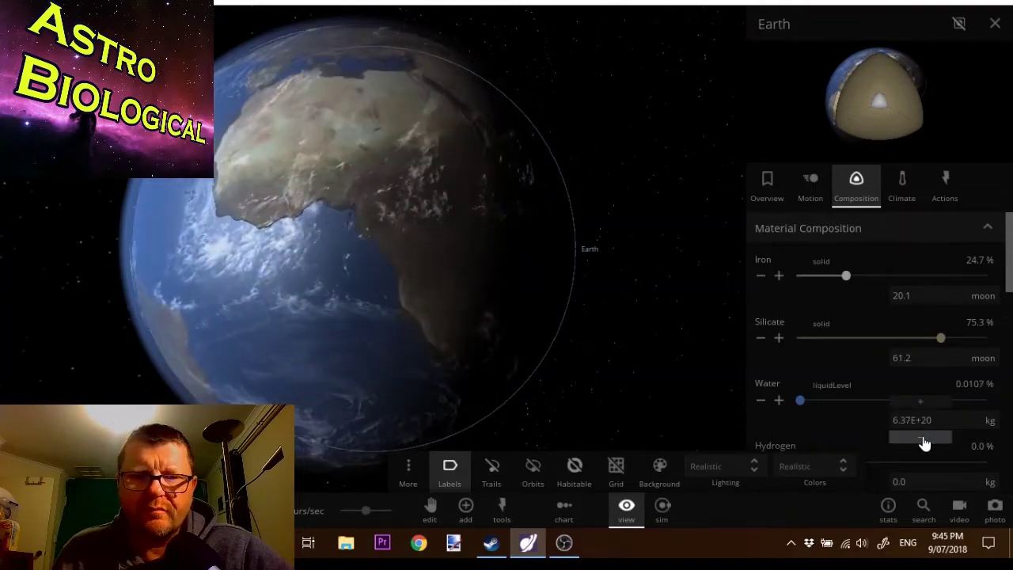
left_click(921, 439)
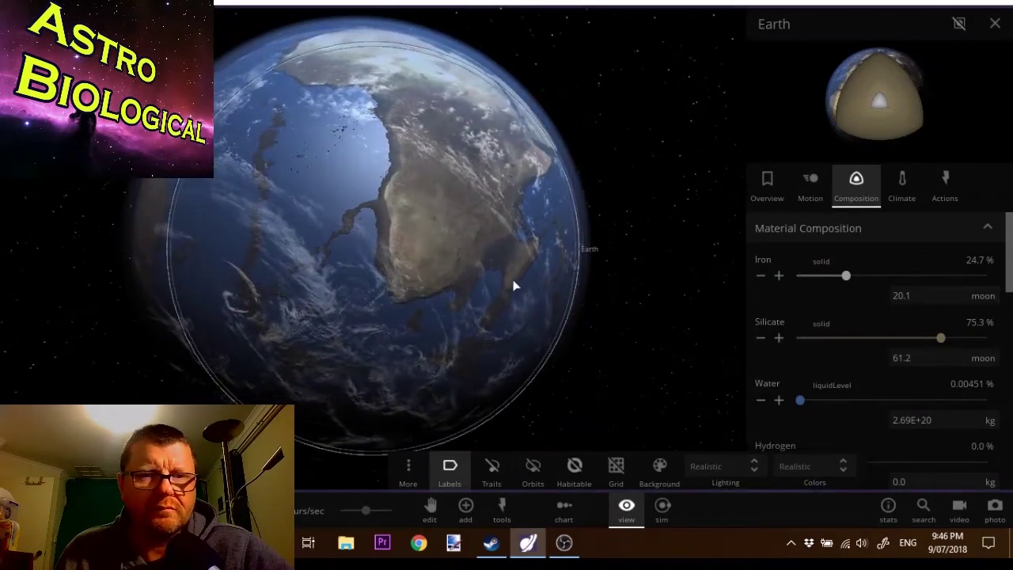
Step: Rotate around Earth to examine the land and ocean floor exposed by the reduced water, including around Africa
left_click_drag(505, 271, 387, 230)
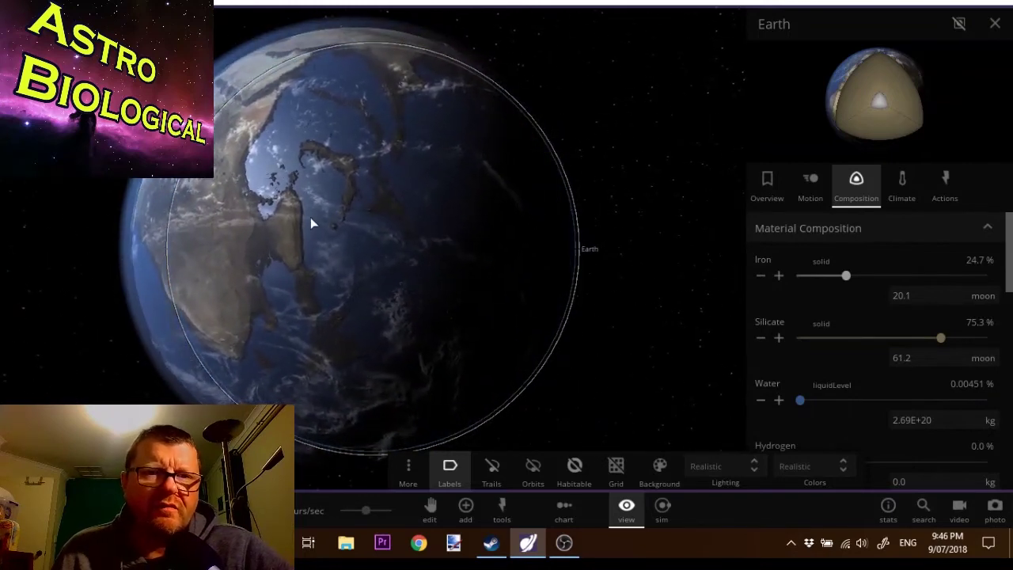
left_click_drag(310, 217, 447, 228)
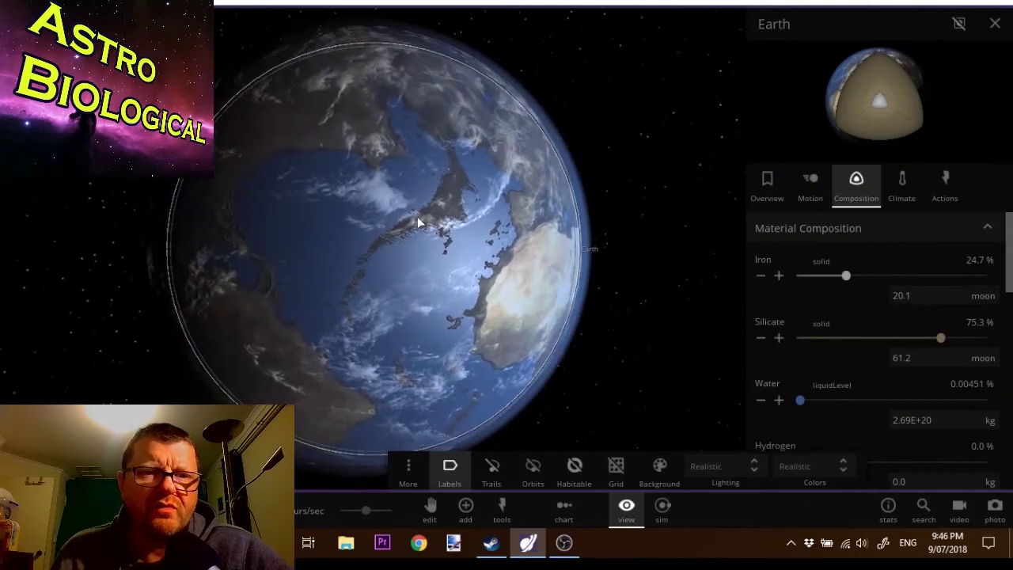
left_click_drag(328, 203, 393, 223)
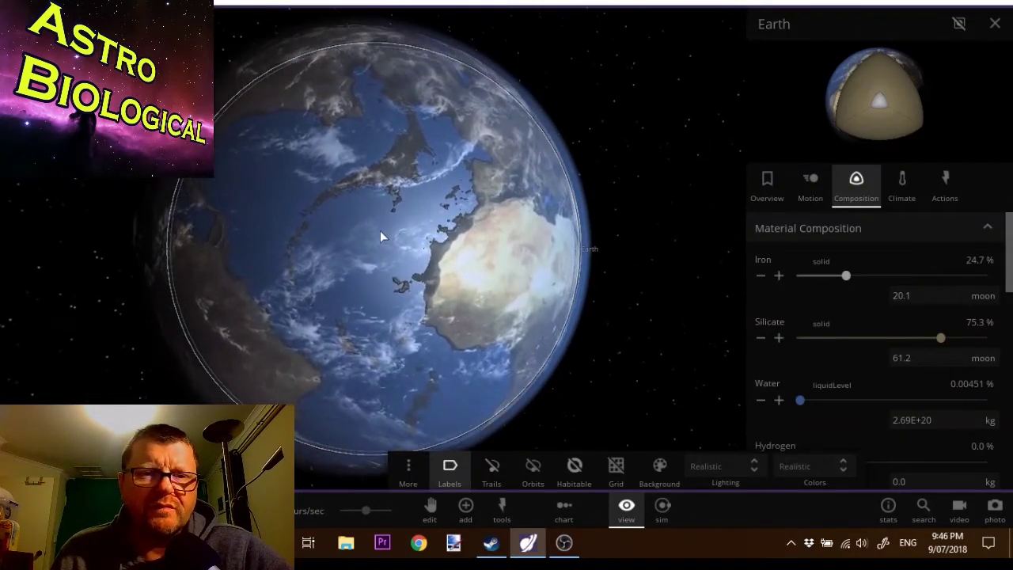
left_click_drag(342, 250, 330, 203)
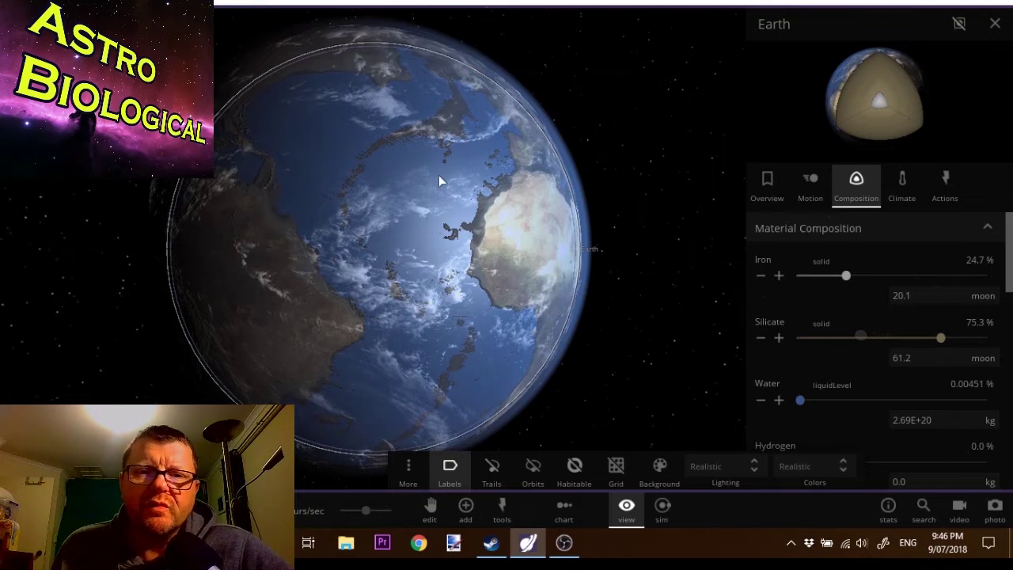
left_click_drag(435, 178, 426, 189)
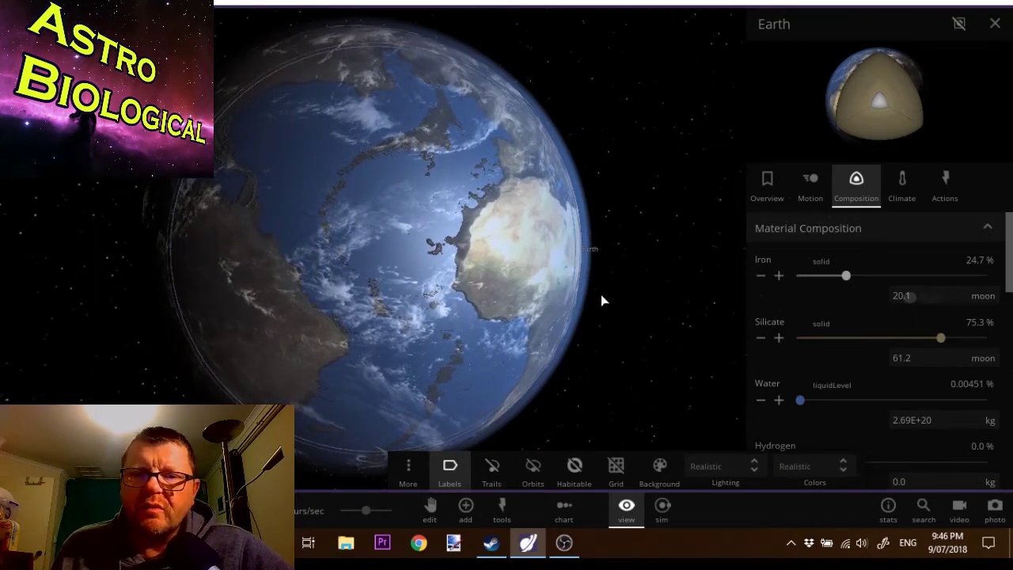
left_click_drag(600, 298, 357, 227)
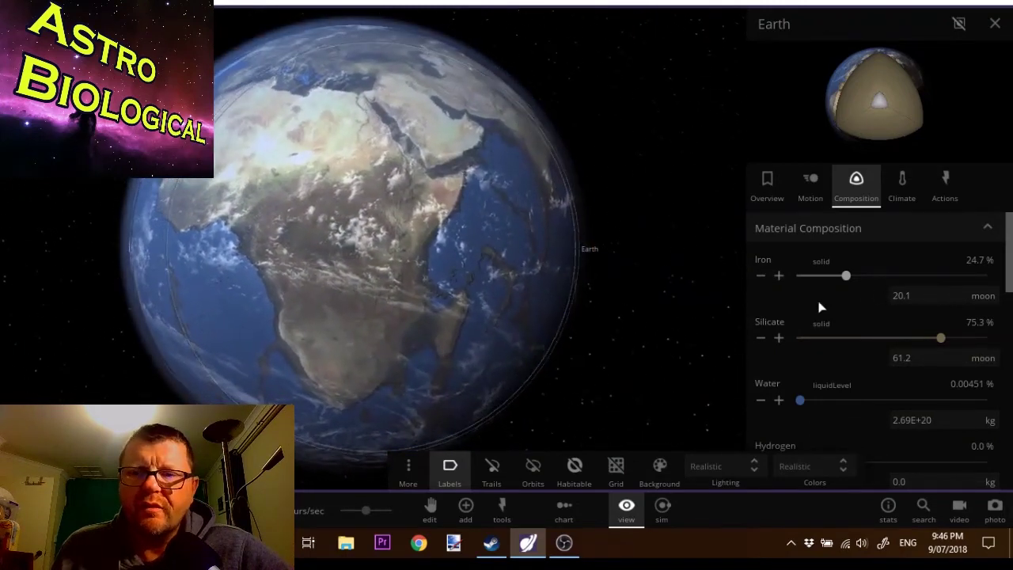
Step: Raise Earth's albedo to 0.84 in its climate properties and hide the view options
left_click(900, 182)
scroll(902, 361, "down", 3)
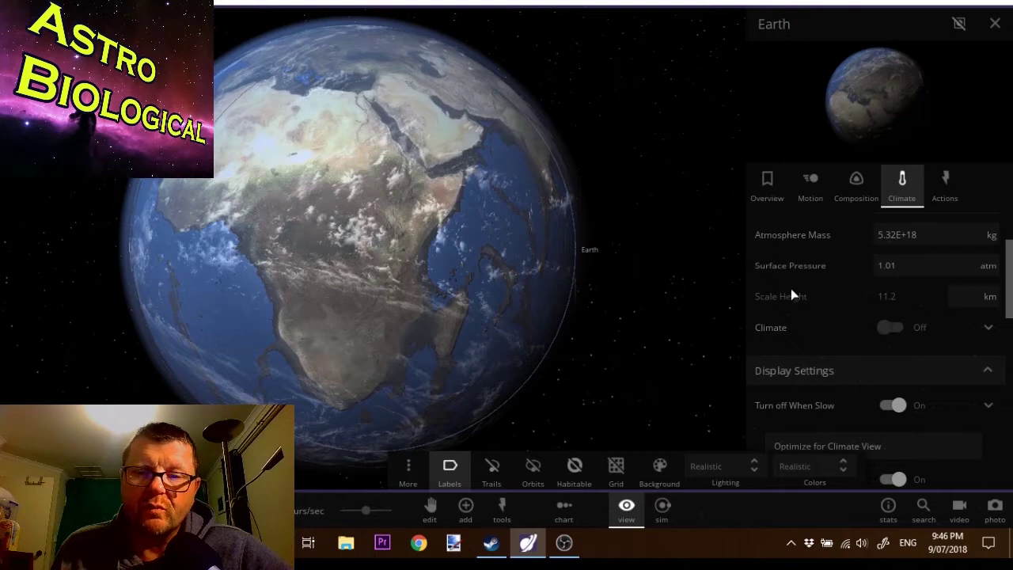
scroll(819, 302, "up", 3)
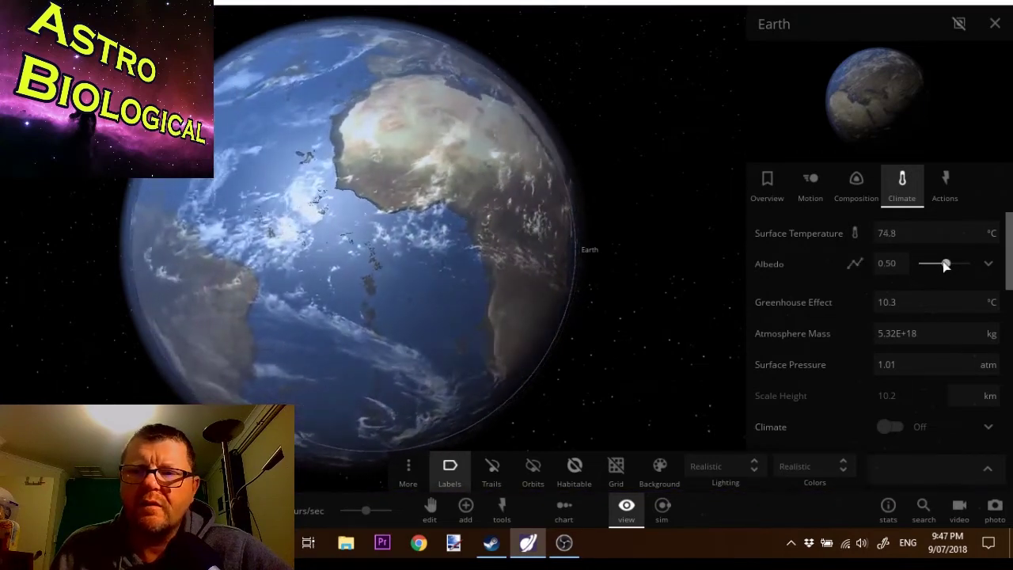
left_click_drag(946, 265, 961, 267)
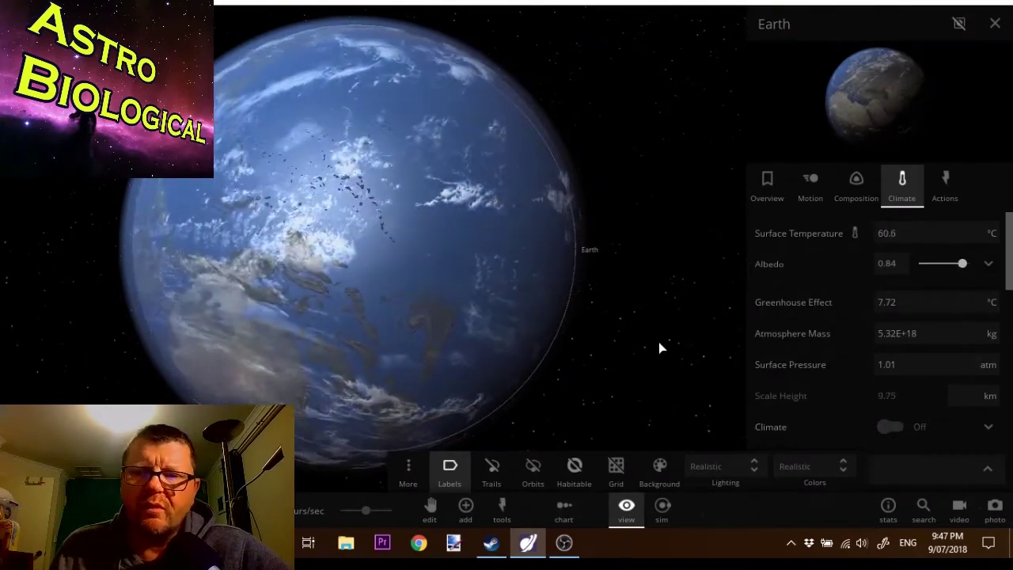
scroll(633, 340, "down", 5)
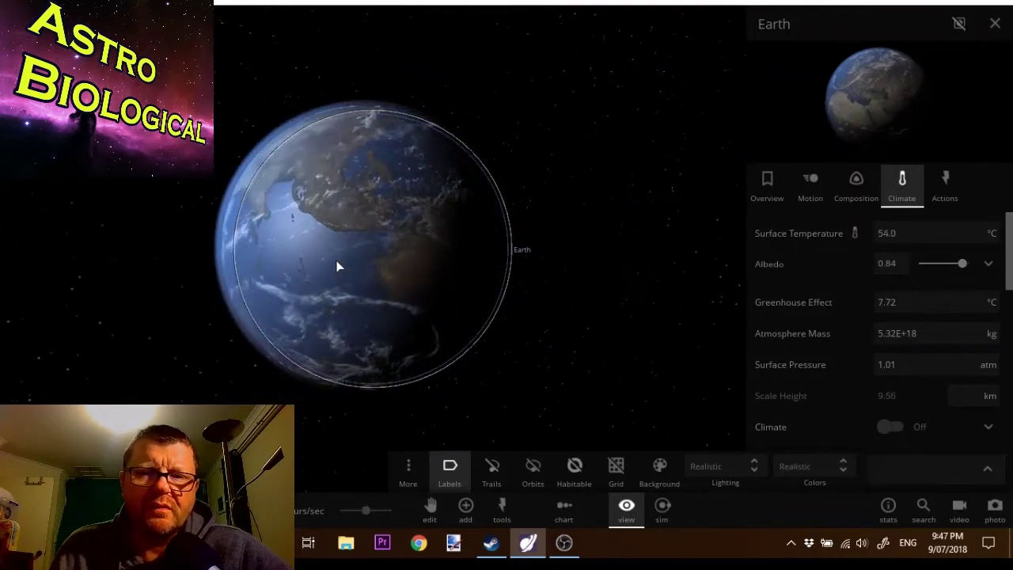
scroll(337, 266, "up", 3)
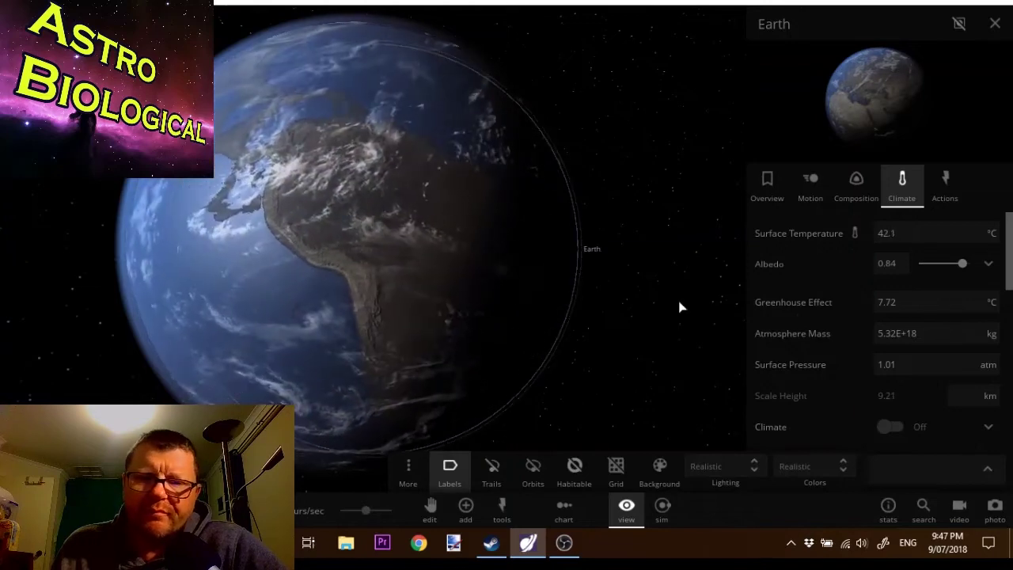
left_click(625, 515)
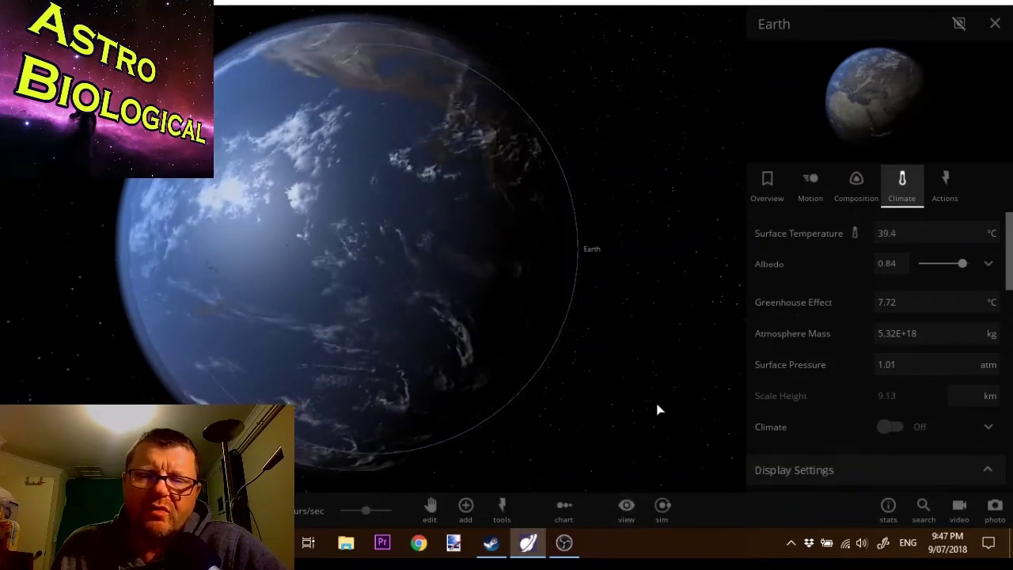
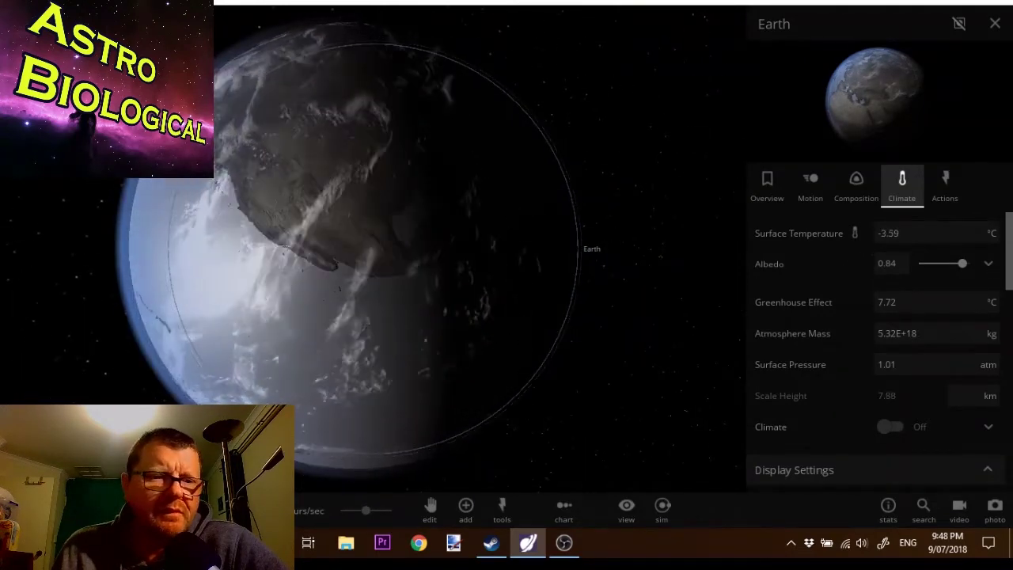
Step: Inspect Earth's ice-covered surface from several sides and set its albedo to 0.61
left_click_drag(352, 311, 498, 208)
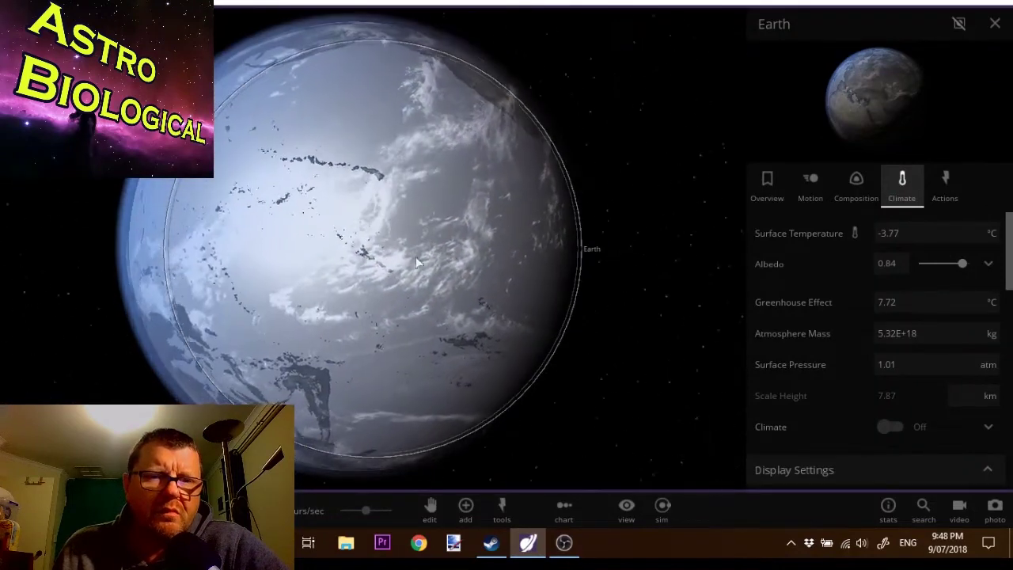
left_click_drag(363, 269, 376, 195)
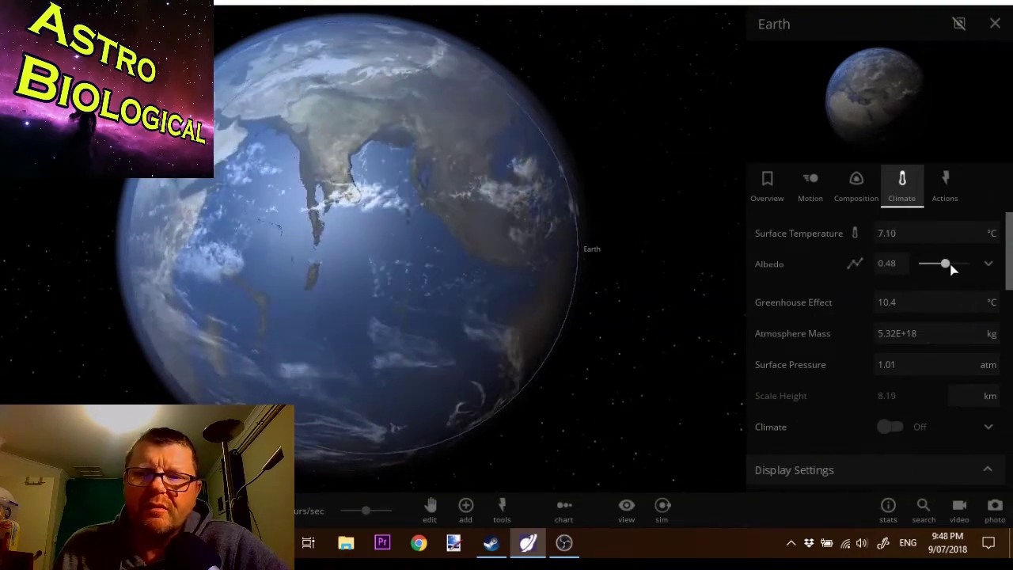
left_click_drag(947, 267, 952, 266)
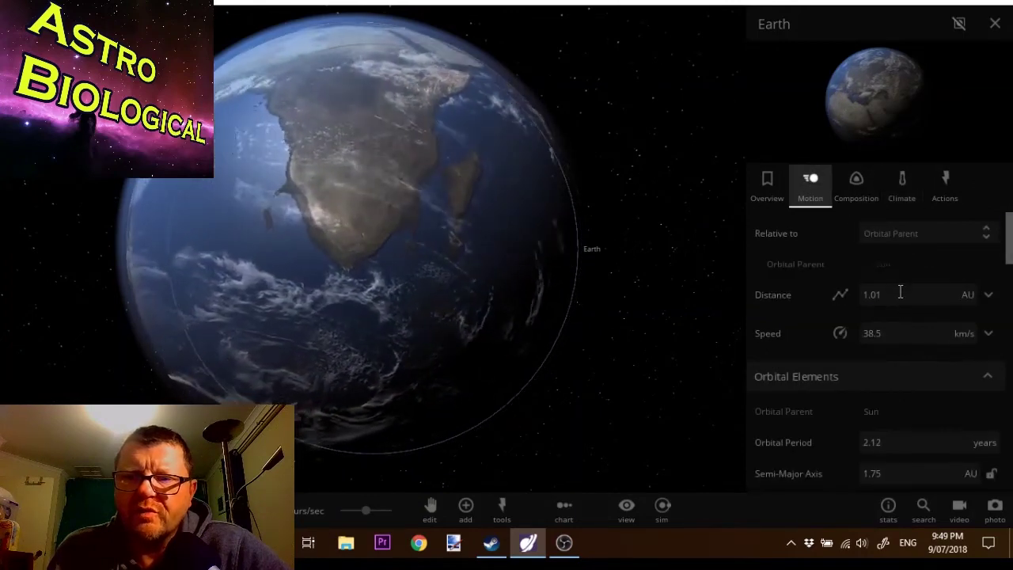
Step: Return to Earth's climate properties and expand the albedo options to show the Albedo Feedback setting
left_click(905, 190)
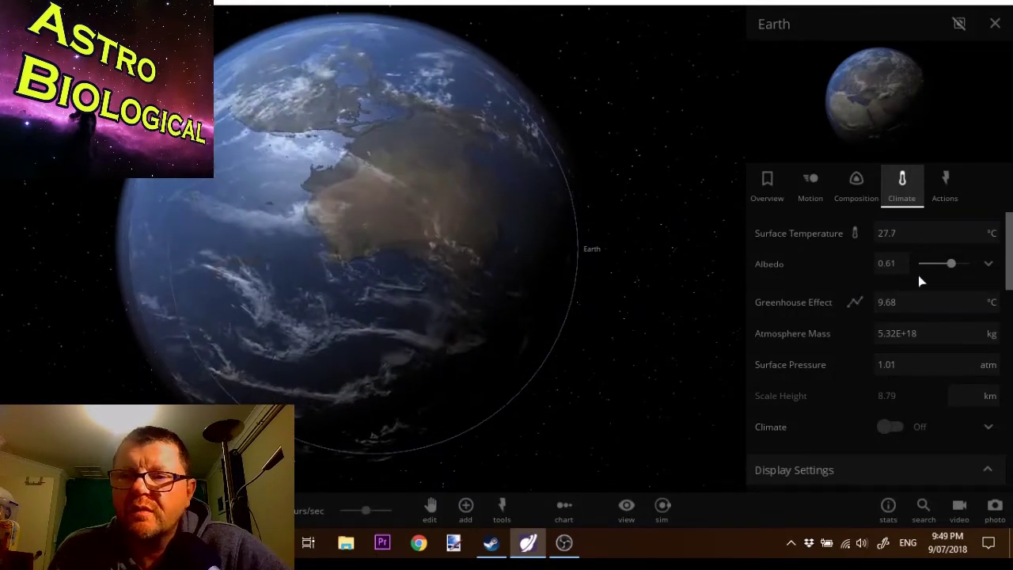
left_click(987, 266)
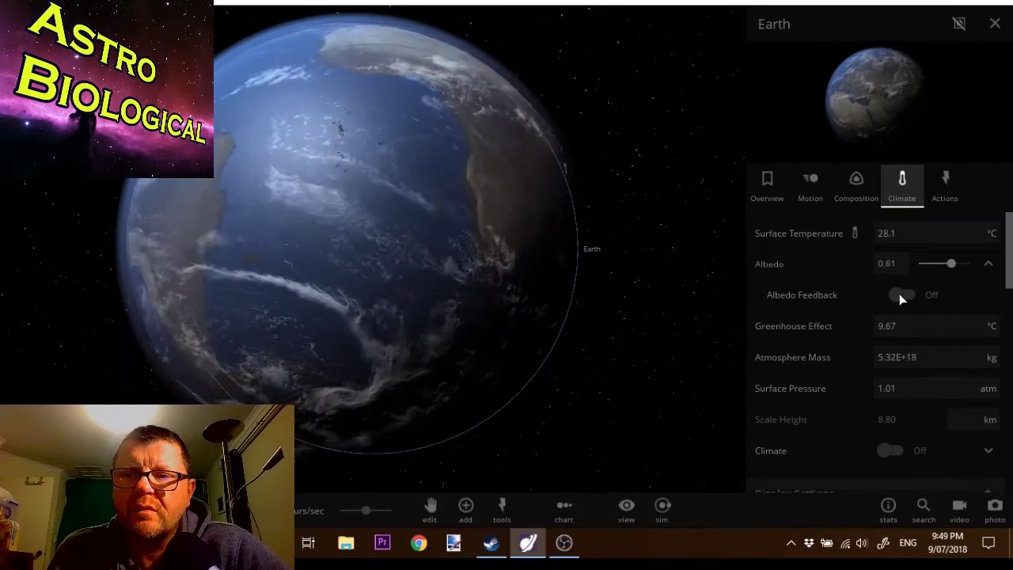
Step: Turn on Earth's Albedo Feedback, close its properties and slow the simulation to minutes per second
left_click(910, 297)
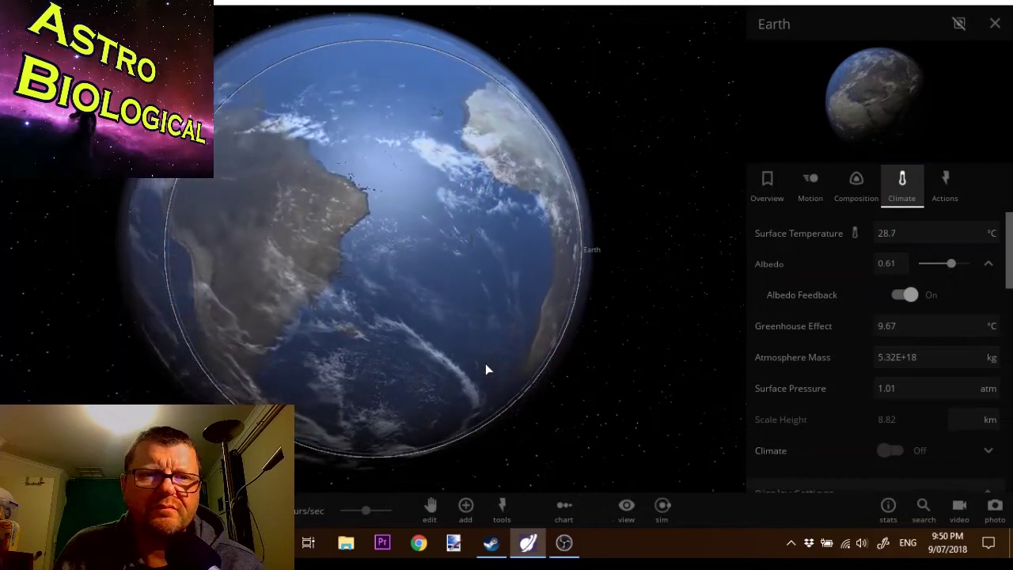
left_click(589, 401)
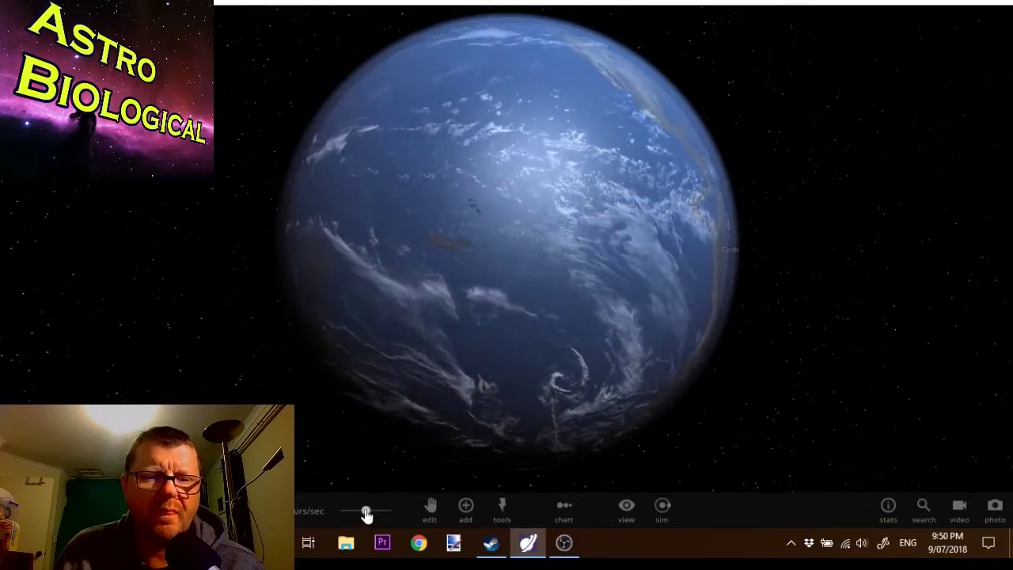
left_click_drag(365, 511, 340, 512)
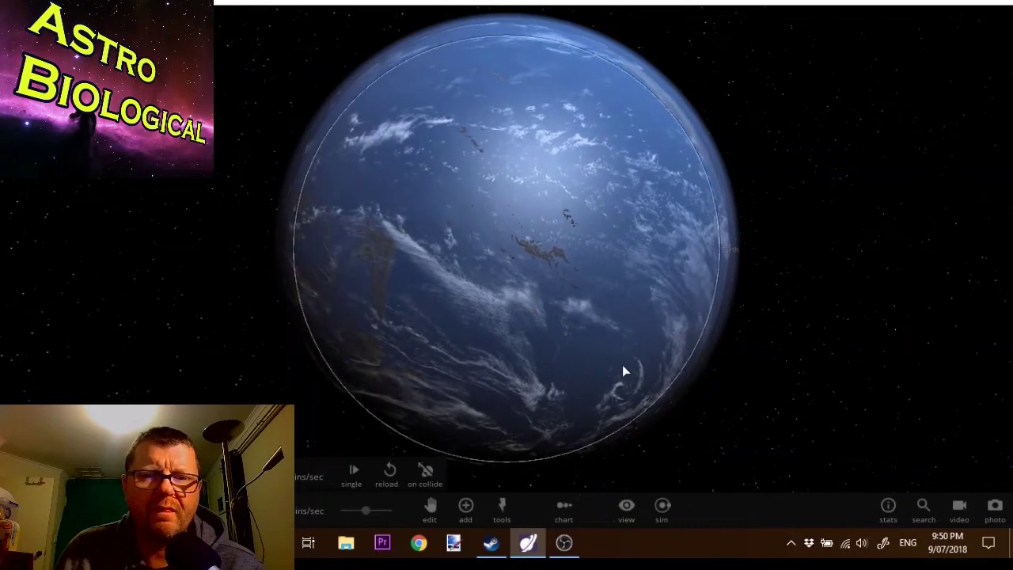
Step: Check the surface temperature in Earth's climate properties while rotating over the ocean, and close the properties
left_click(551, 285)
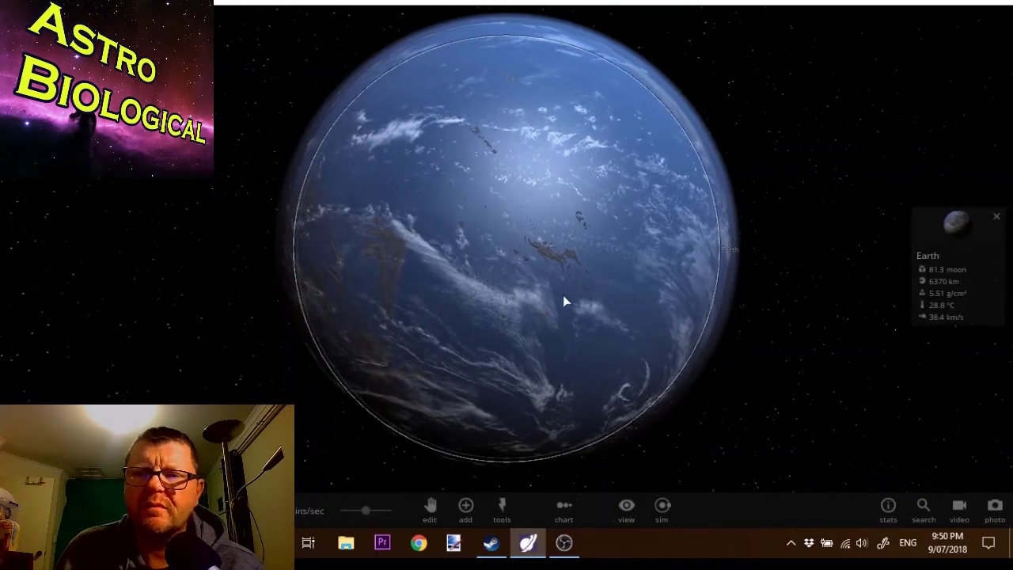
left_click(954, 226)
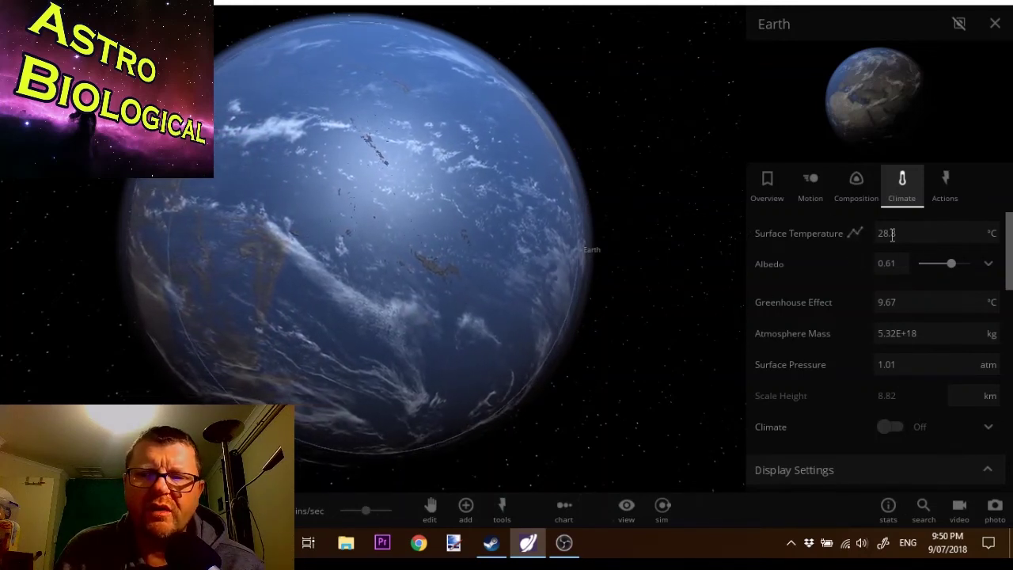
left_click_drag(200, 233, 328, 236)
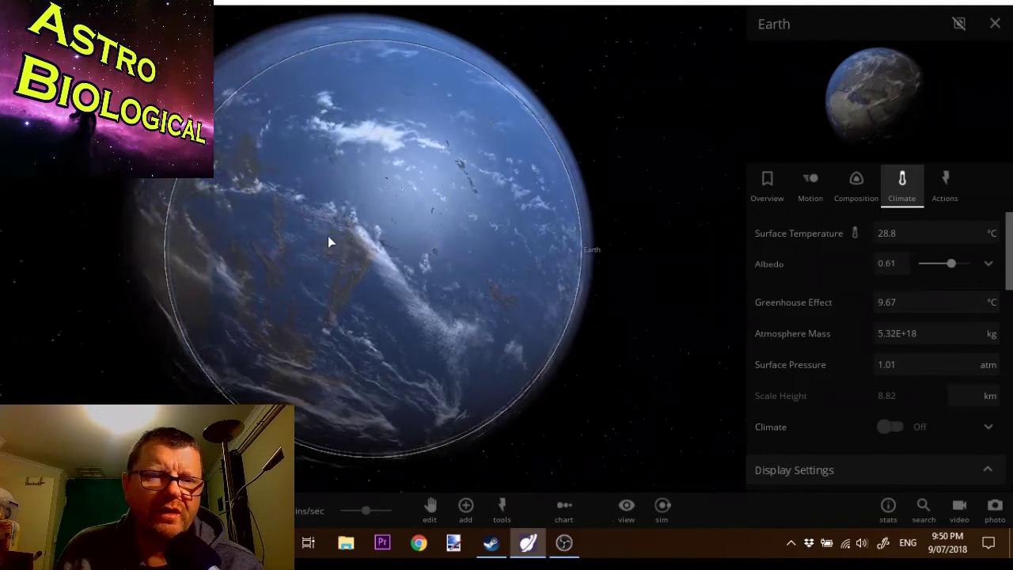
left_click_drag(269, 183, 384, 206)
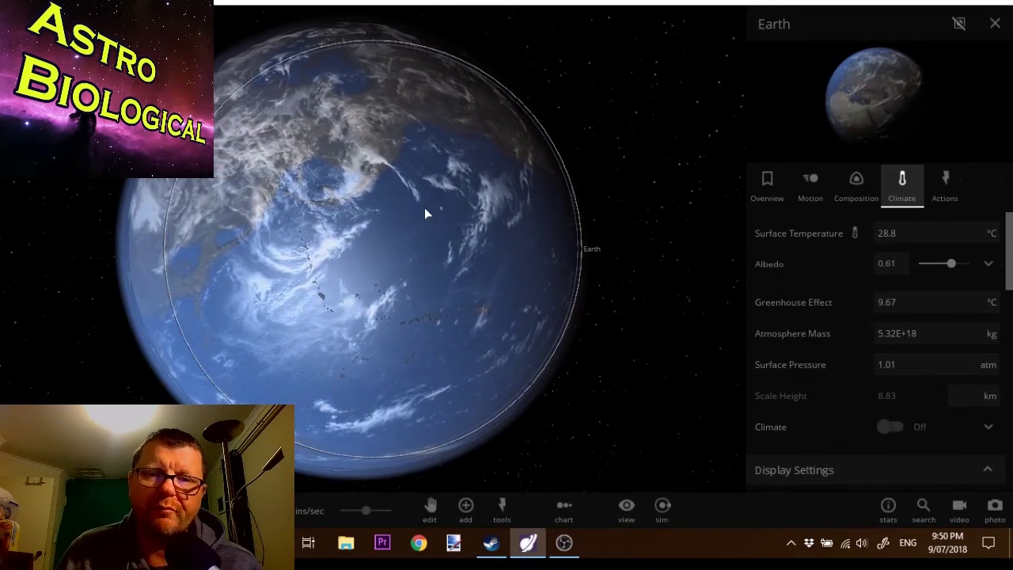
left_click(636, 152)
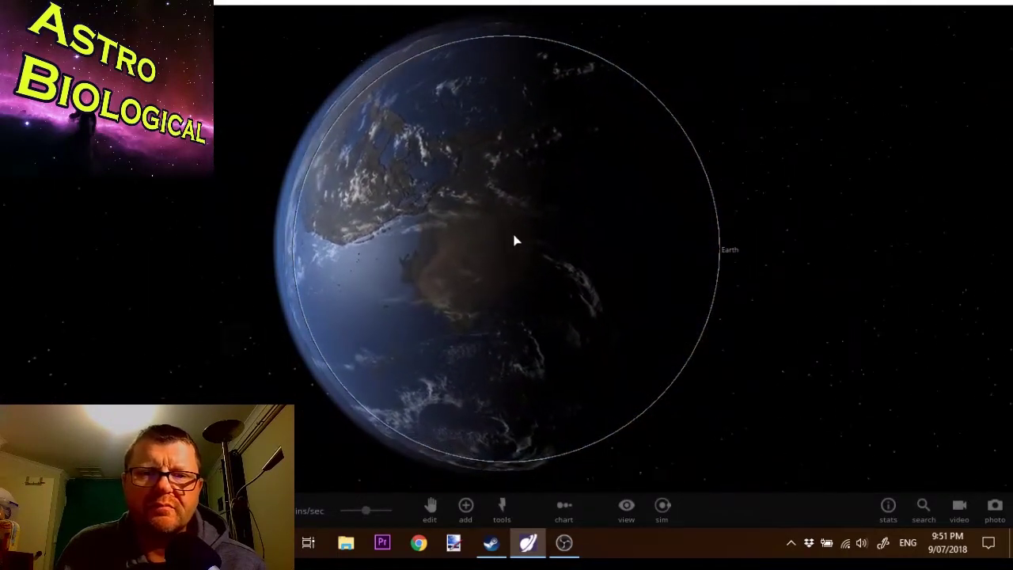
Step: Reopen Earth's climate properties and rotate the globe to examine Asia, the far north and Europe
left_click(503, 202)
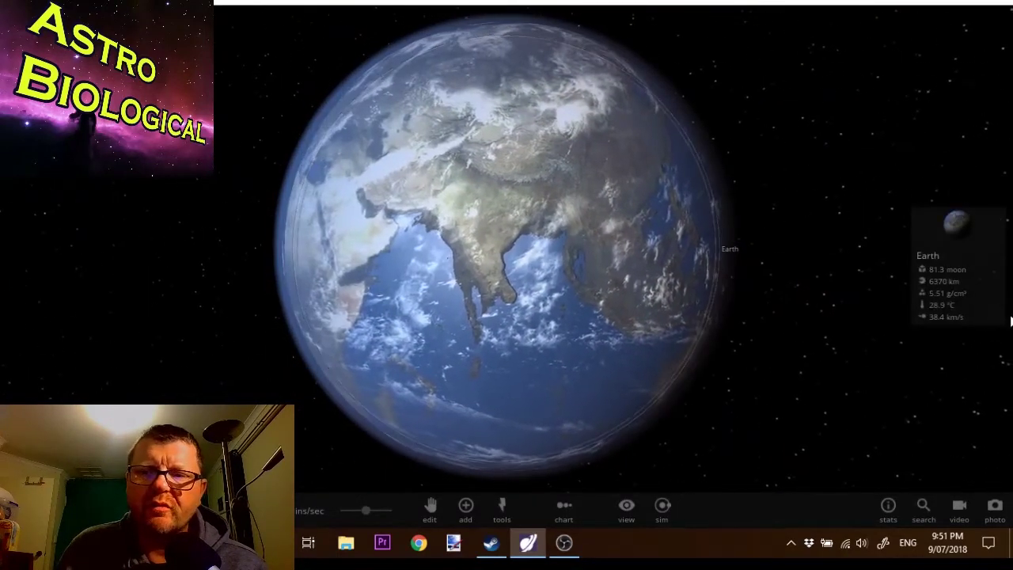
left_click(956, 224)
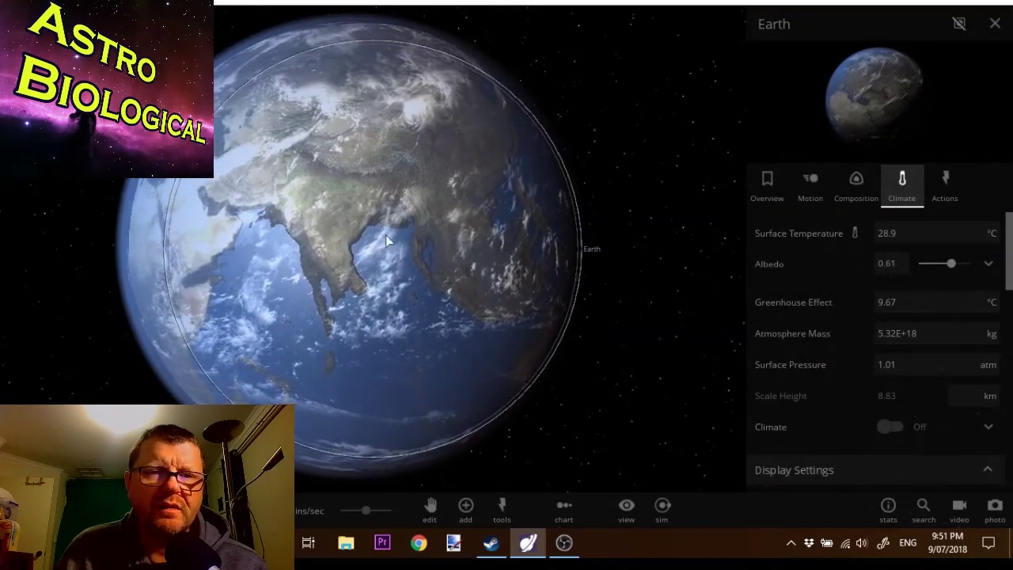
left_click_drag(374, 261, 300, 226)
left_click_drag(476, 337, 561, 319)
left_click_drag(317, 180, 467, 236)
left_click_drag(348, 232, 357, 329)
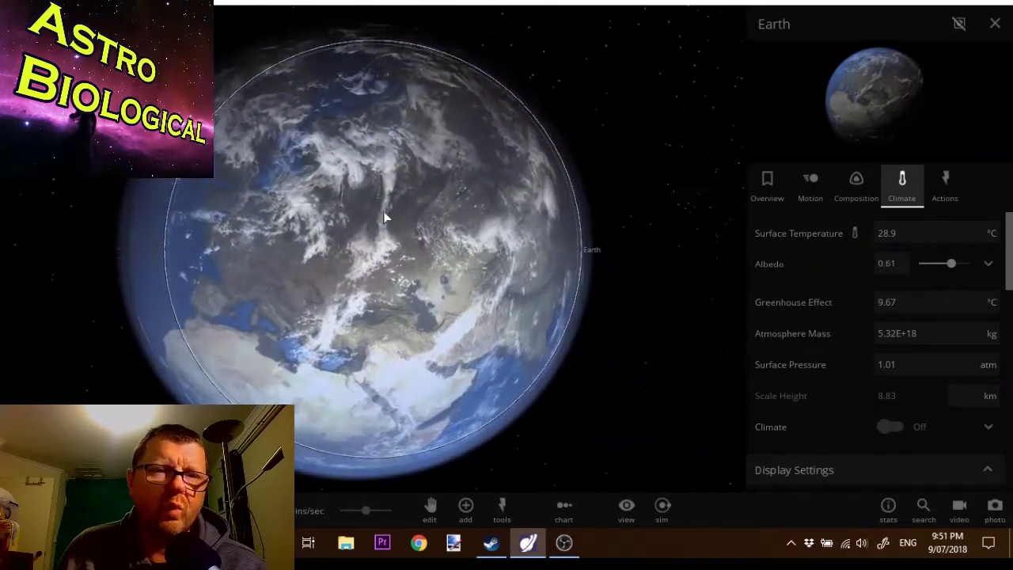
left_click_drag(385, 209, 478, 322)
left_click_drag(286, 251, 374, 227)
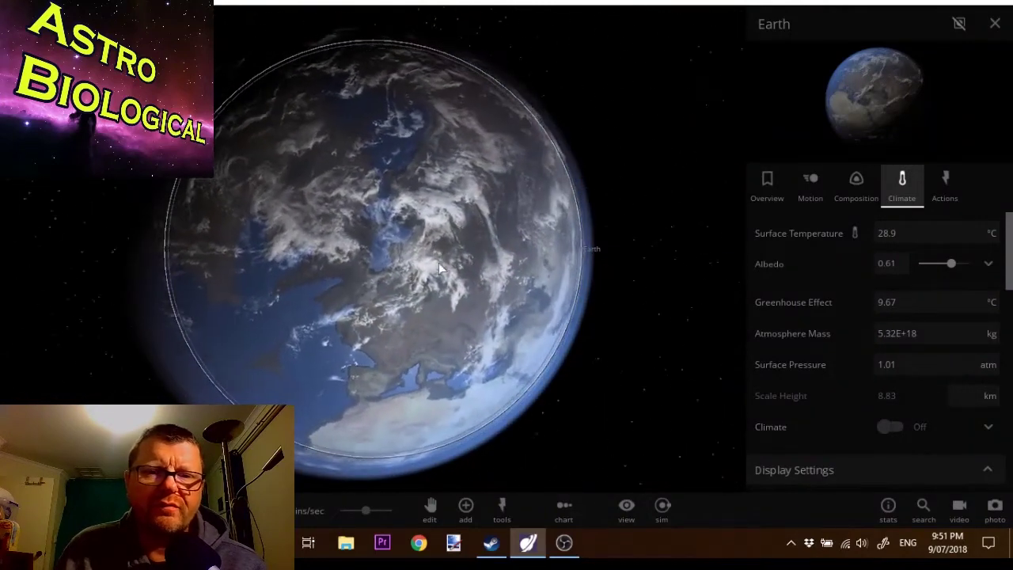
left_click_drag(467, 364, 402, 364)
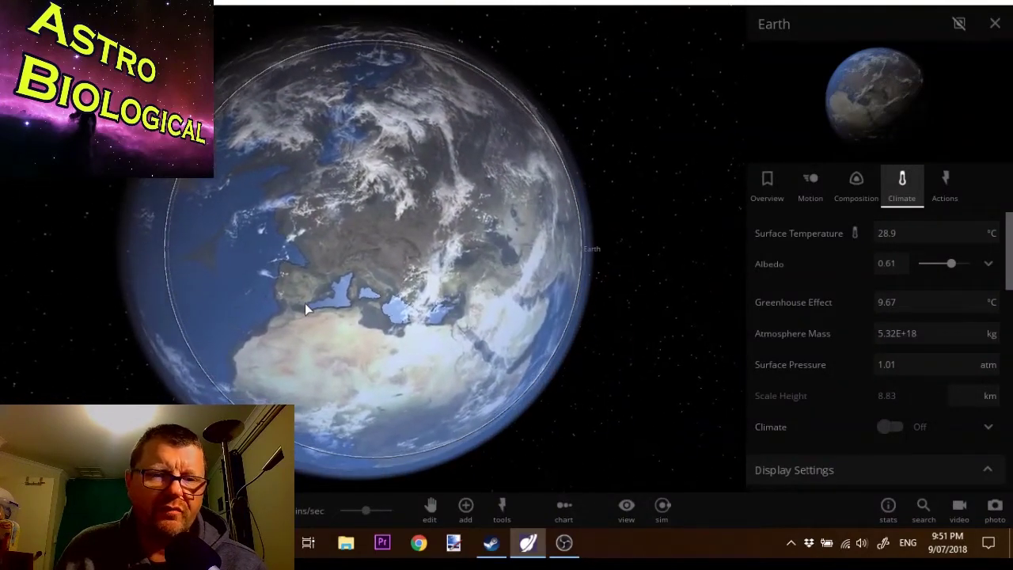
Step: Examine the shrunken Mediterranean and the African coastline at close range, and return to the whole globe
scroll(305, 299, "up", 5)
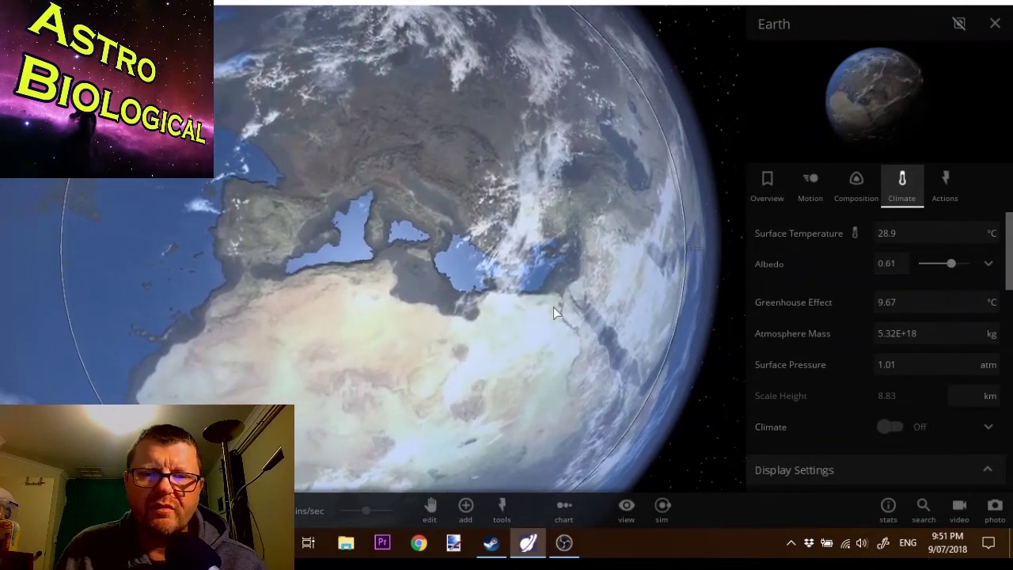
left_click_drag(546, 302, 325, 260)
left_click_drag(485, 220, 316, 207)
left_click_drag(541, 232, 332, 226)
left_click_drag(554, 126, 376, 139)
left_click_drag(478, 221, 598, 131)
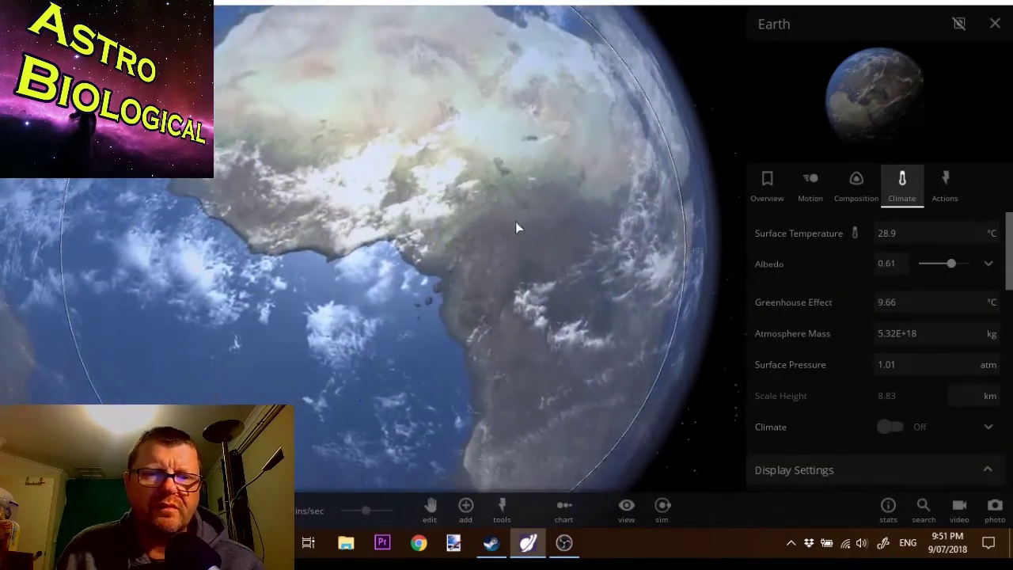
scroll(363, 255, "down", 5)
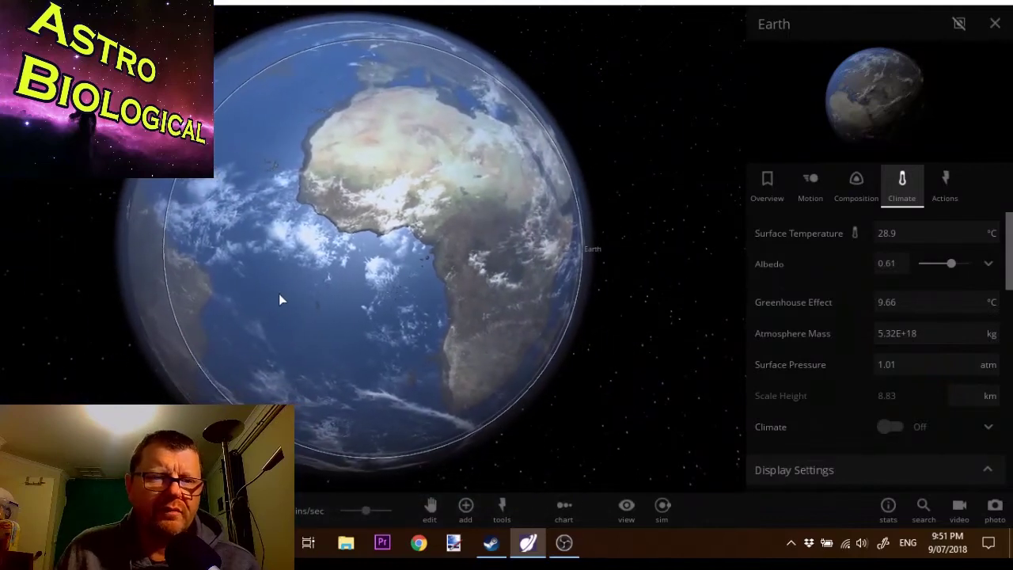
Step: Change the view's lighting mode from Realistic to Flash Light
left_click(626, 510)
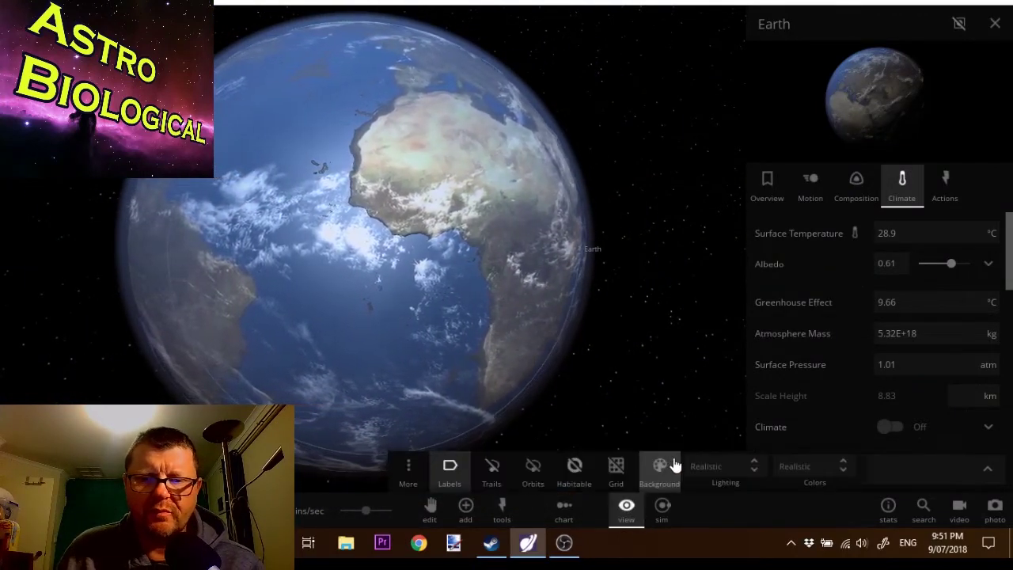
left_click(752, 471)
left_click(707, 506)
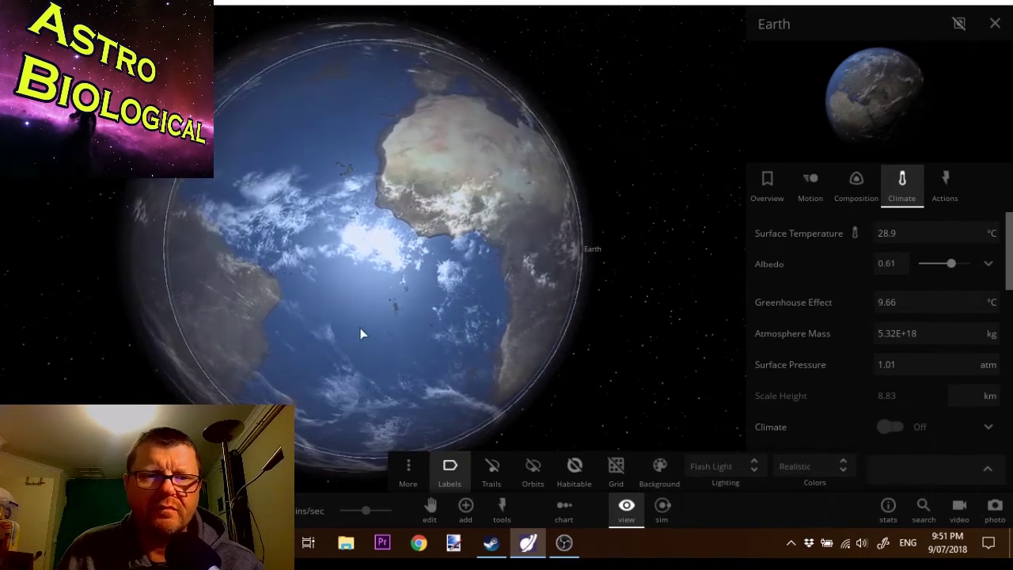
Step: Rotate Earth under the new lighting to inspect the Arctic, the southern continents and Antarctica's ice cover
left_click_drag(359, 326, 479, 262)
left_click_drag(402, 235, 472, 342)
left_click_drag(421, 264, 421, 336)
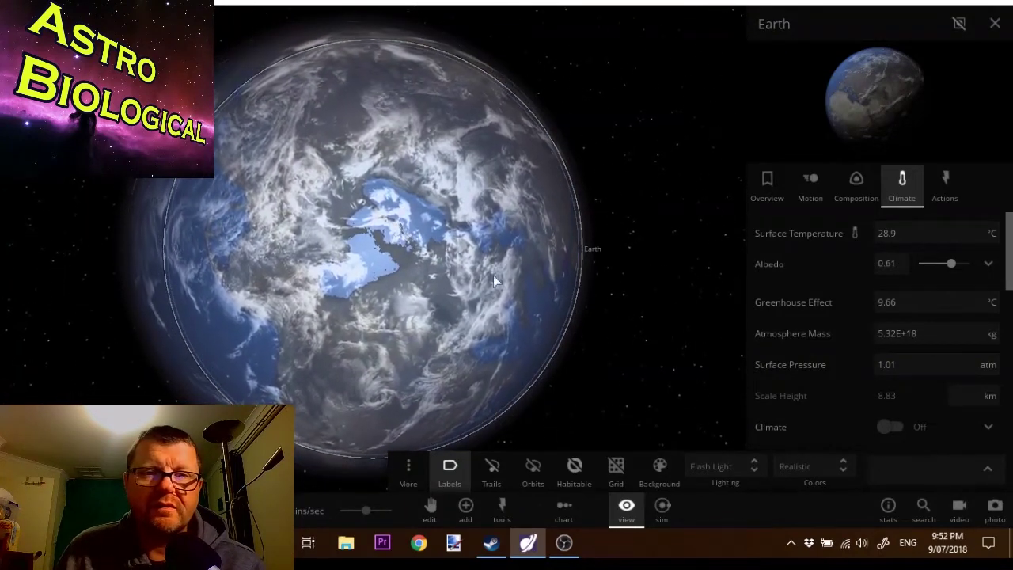
left_click_drag(488, 270, 541, 216)
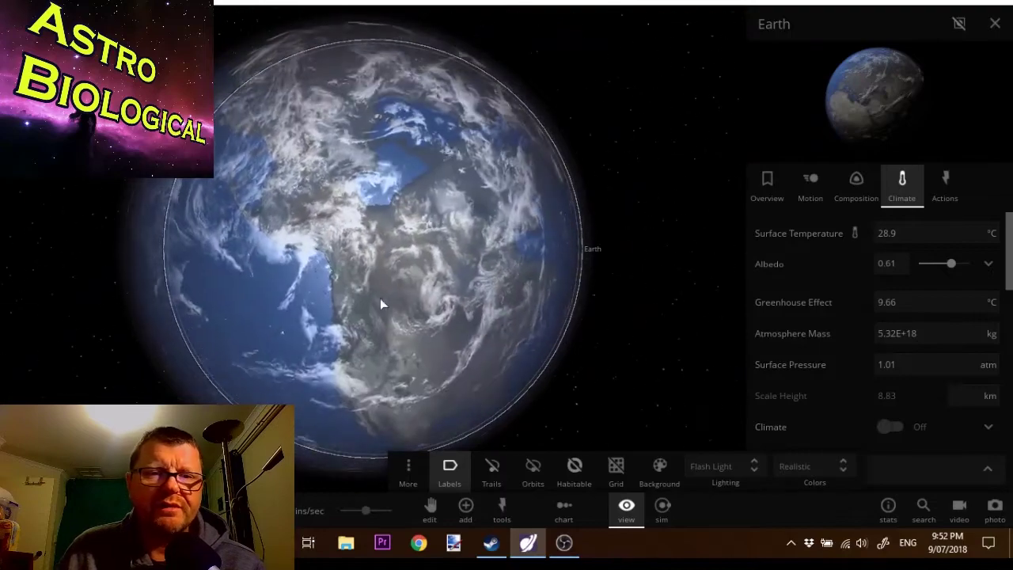
left_click_drag(375, 305, 549, 195)
left_click_drag(453, 292, 513, 229)
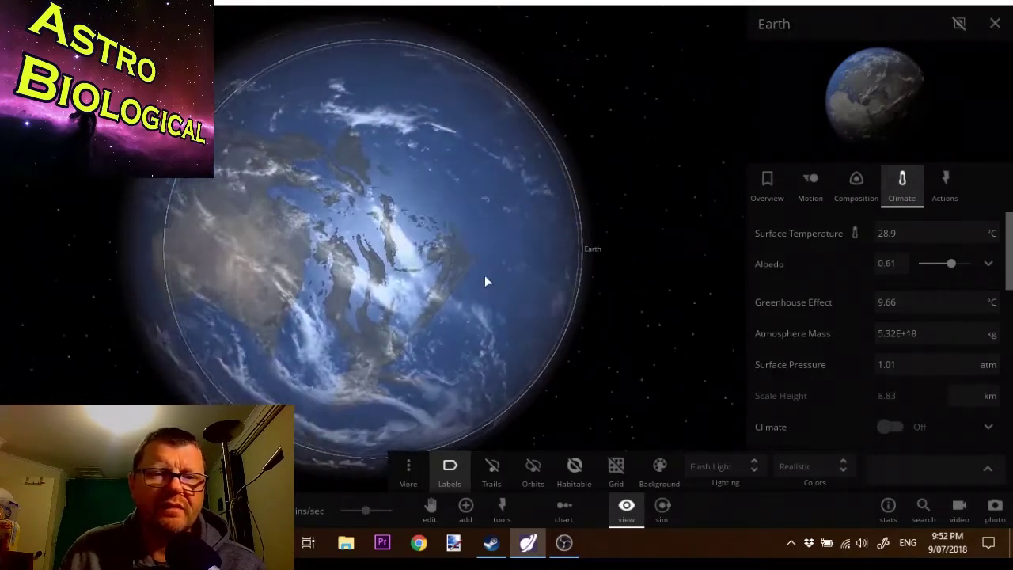
left_click_drag(476, 287, 516, 168)
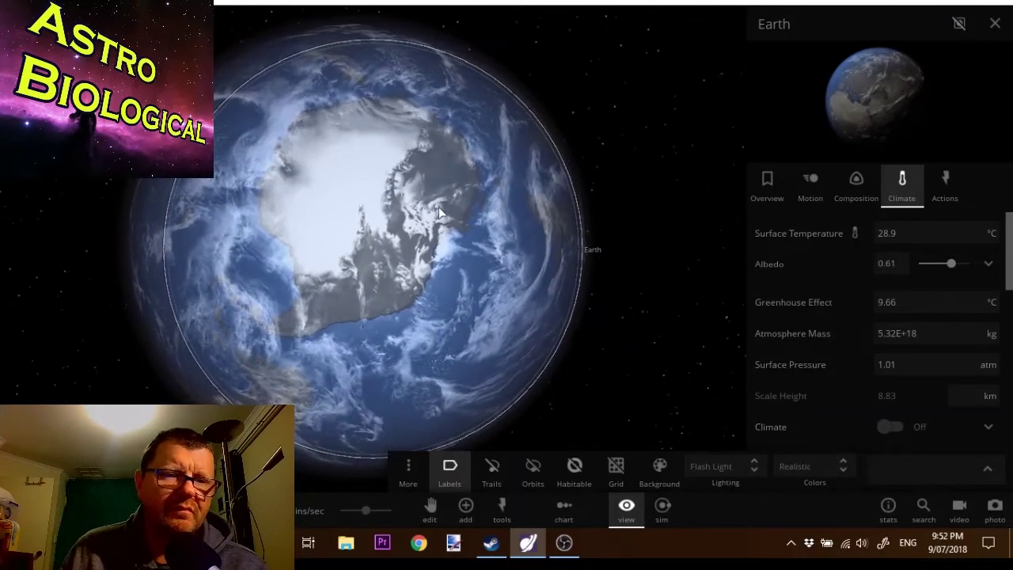
left_click_drag(439, 206, 343, 267)
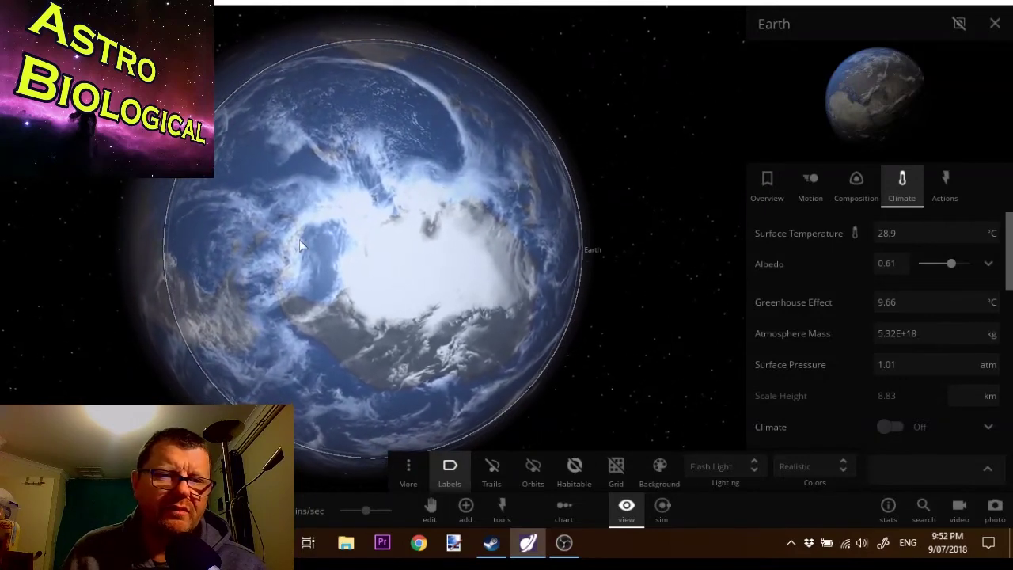
left_click_drag(353, 212, 415, 189)
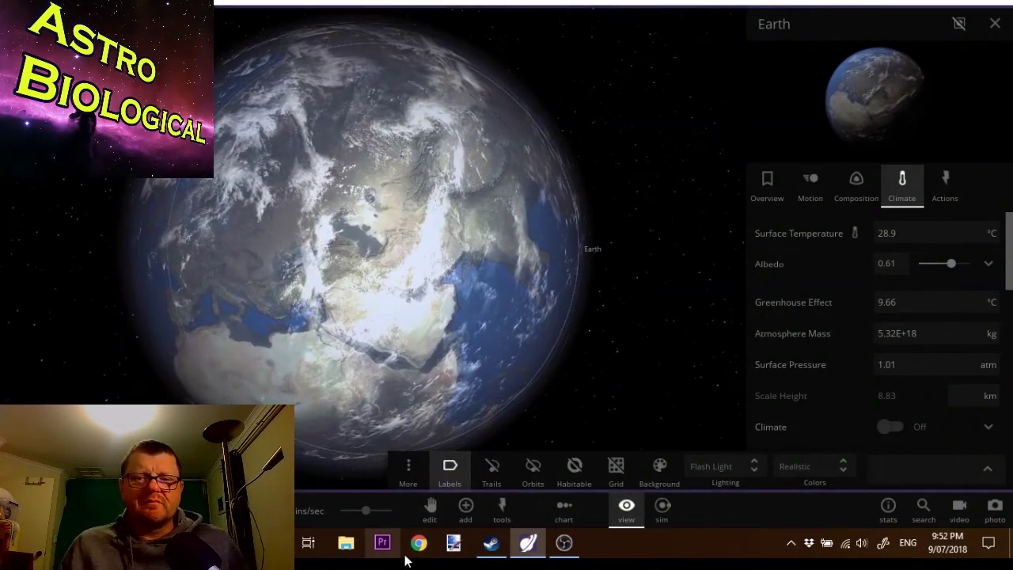
Step: Close Earth's properties and capture a screenshot of the full globe
left_click(993, 31)
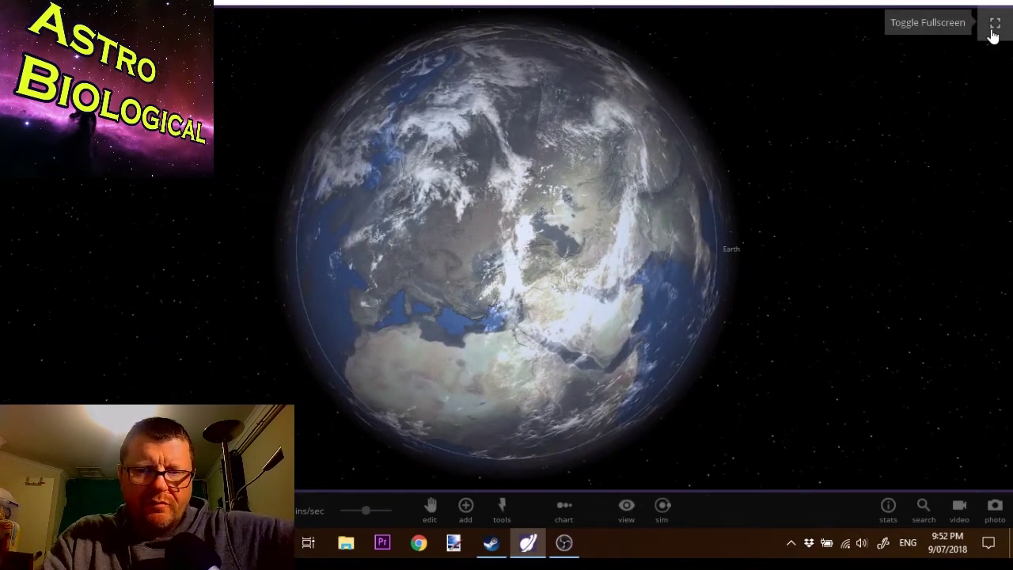
key("F12")
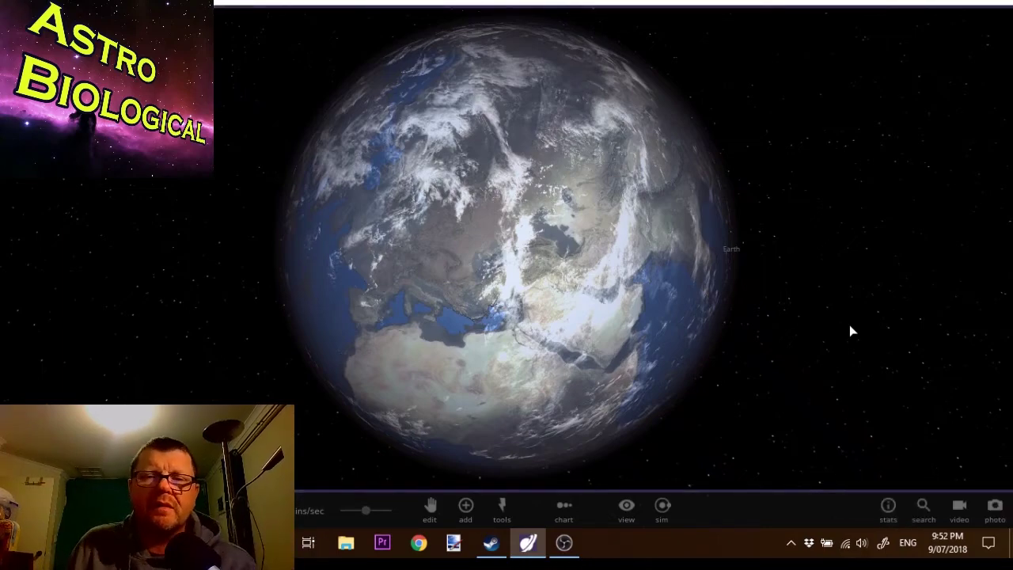
Step: Rotate Earth to examine the exposed land around Australia, the Pacific and South America
left_click_drag(845, 298, 797, 278)
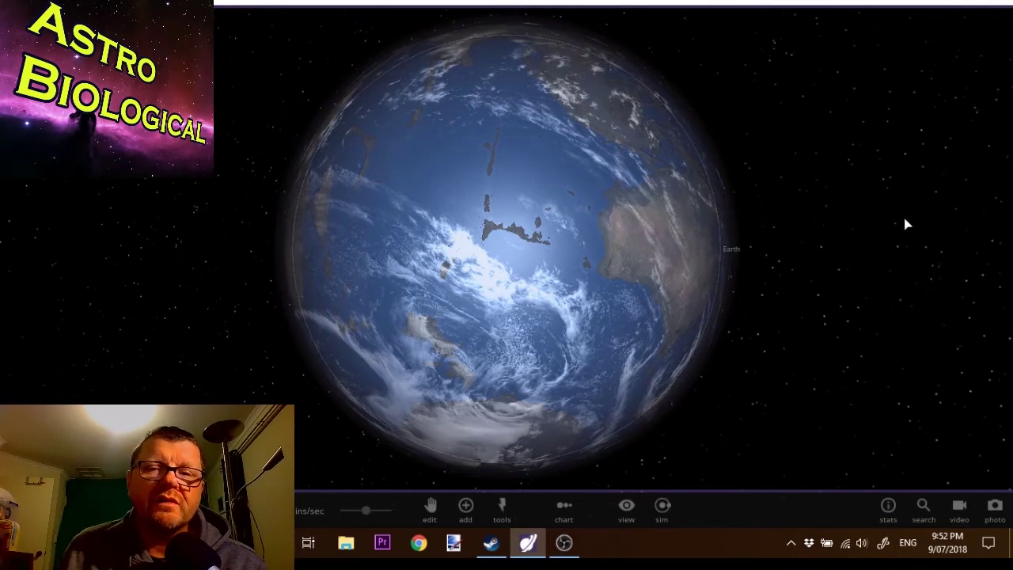
left_click_drag(880, 228, 796, 248)
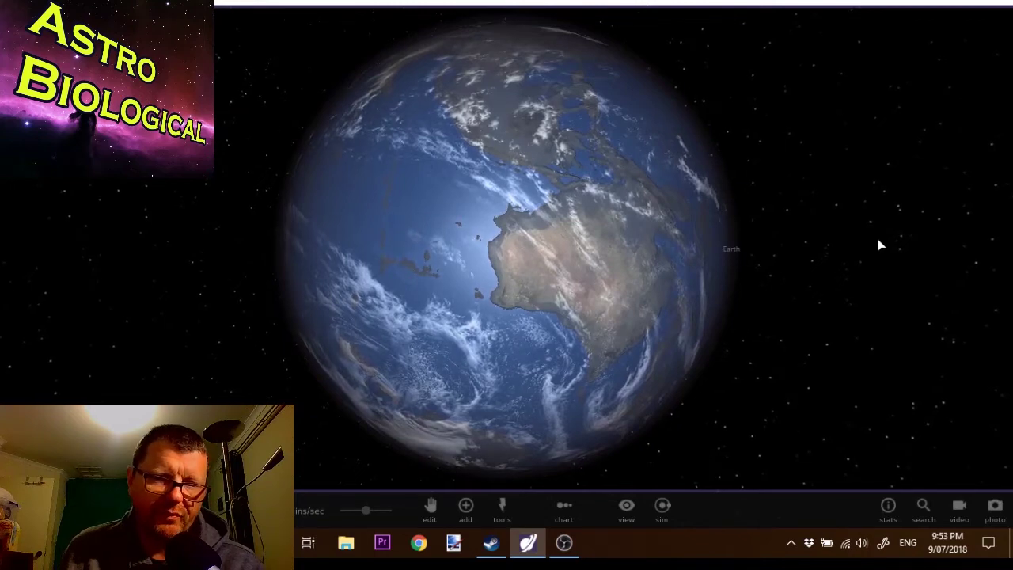
left_click_drag(858, 249, 728, 219)
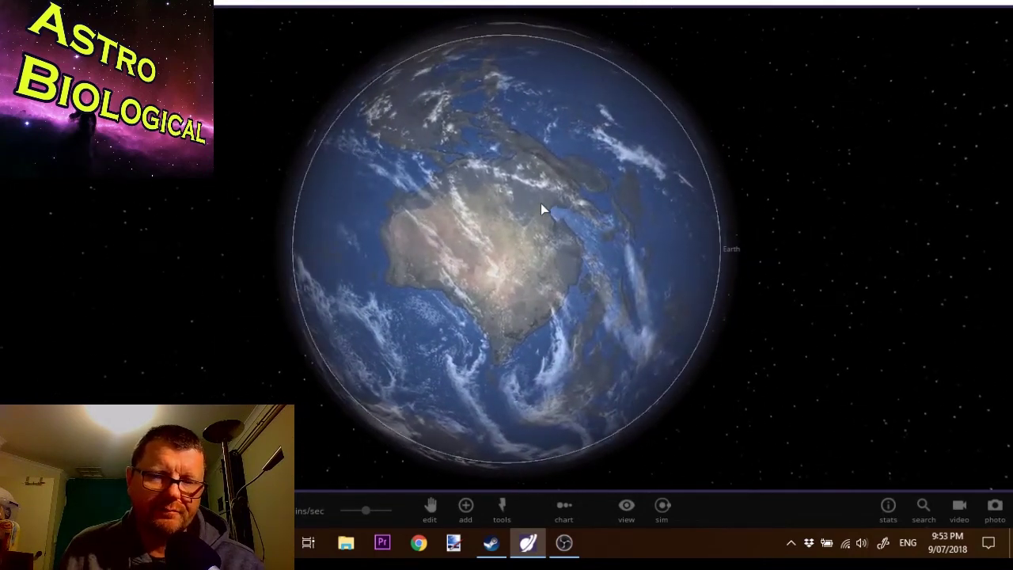
left_click_drag(540, 204, 260, 205)
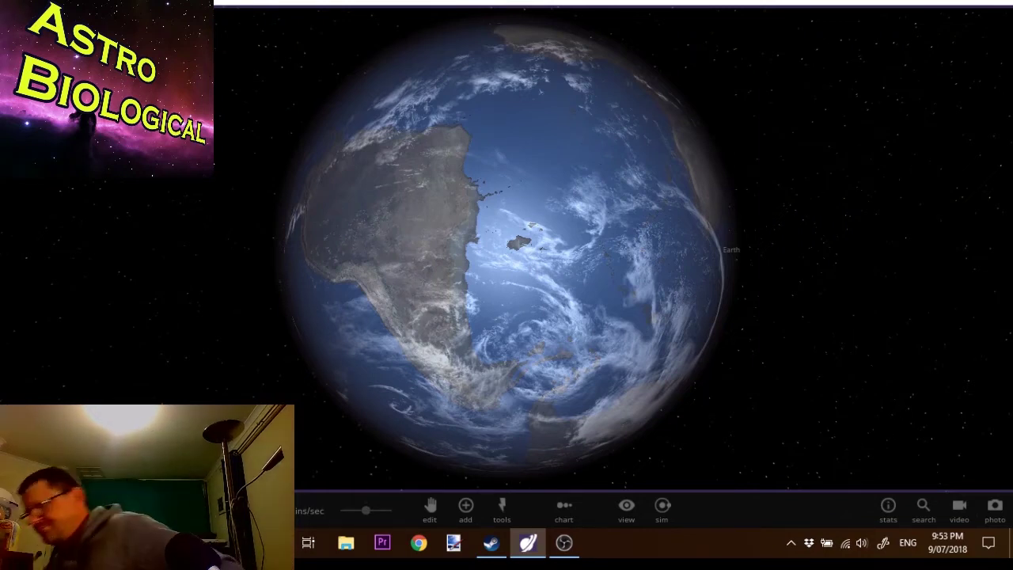
left_click_drag(399, 179, 468, 177)
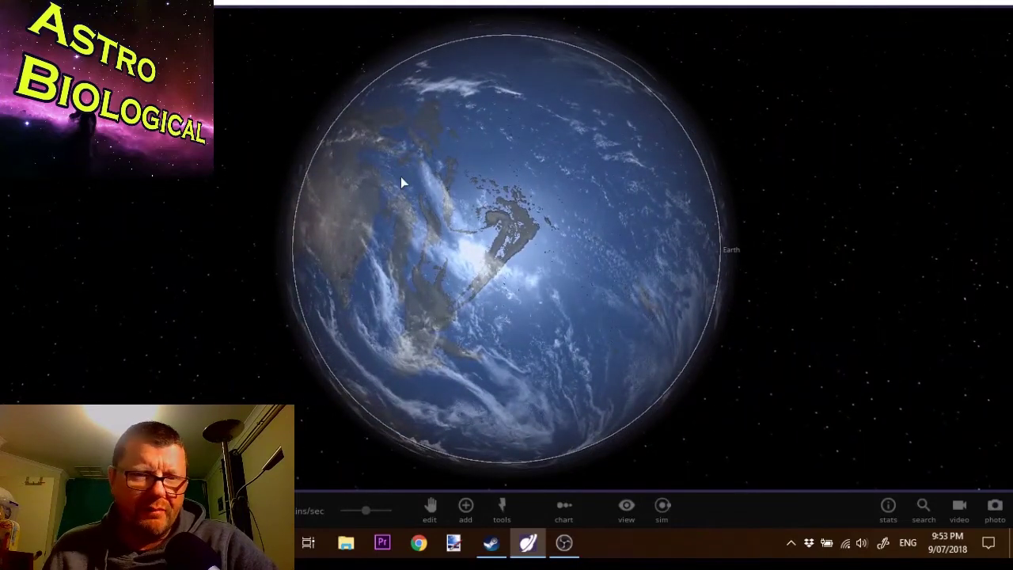
left_click_drag(418, 208, 471, 179)
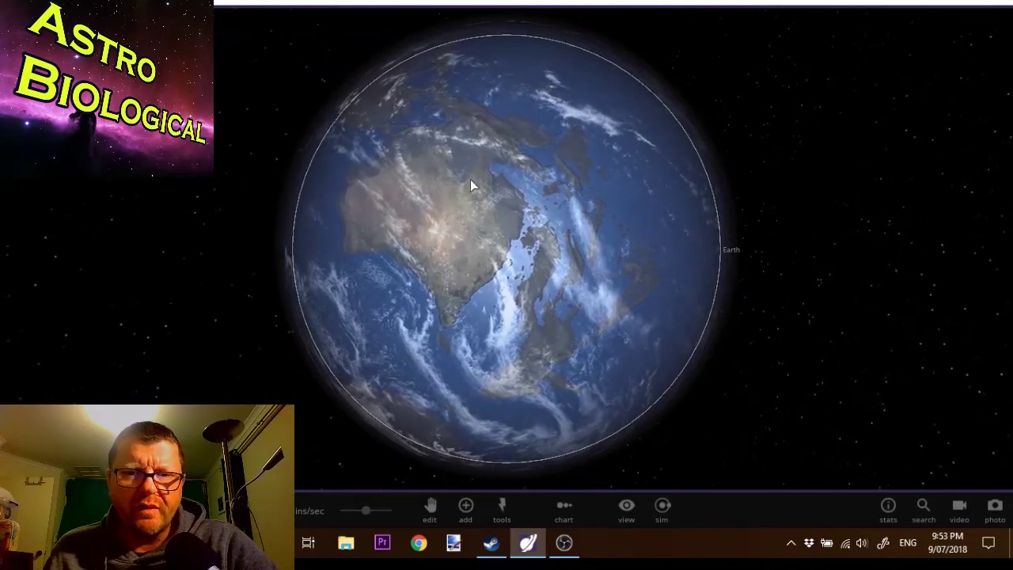
Step: Examine the newly exposed land between Australia and New Zealand at close range, and pull back from Earth
scroll(542, 239, "up", 2)
scroll(542, 239, "up", 2)
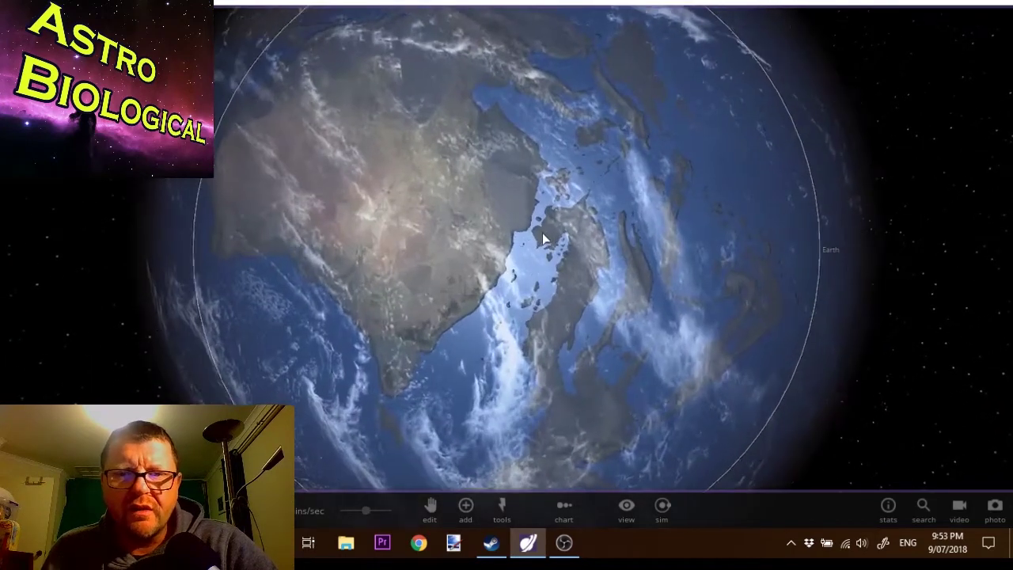
left_click_drag(582, 216, 537, 141)
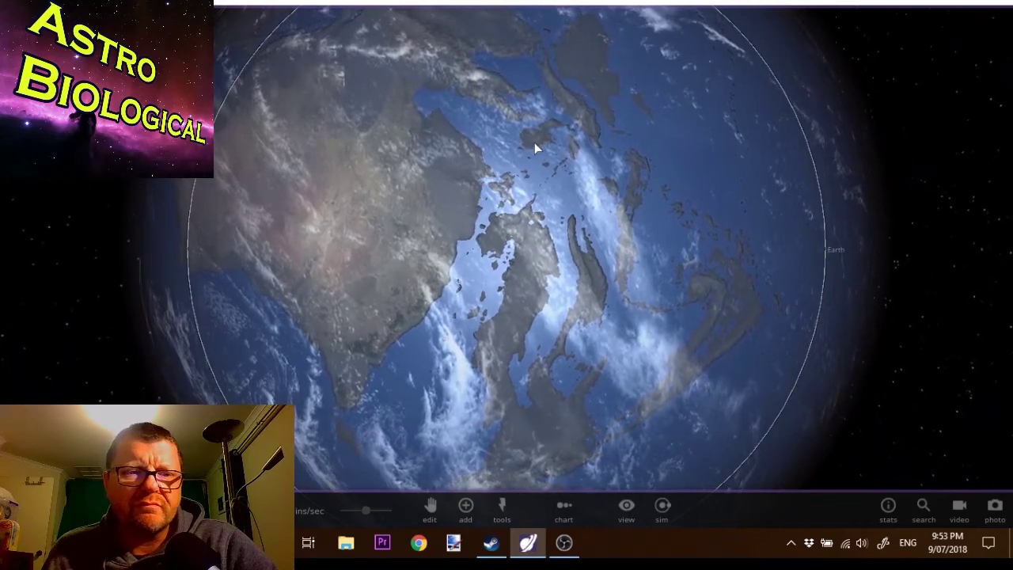
left_click_drag(409, 225, 464, 230)
scroll(464, 230, "down", 5)
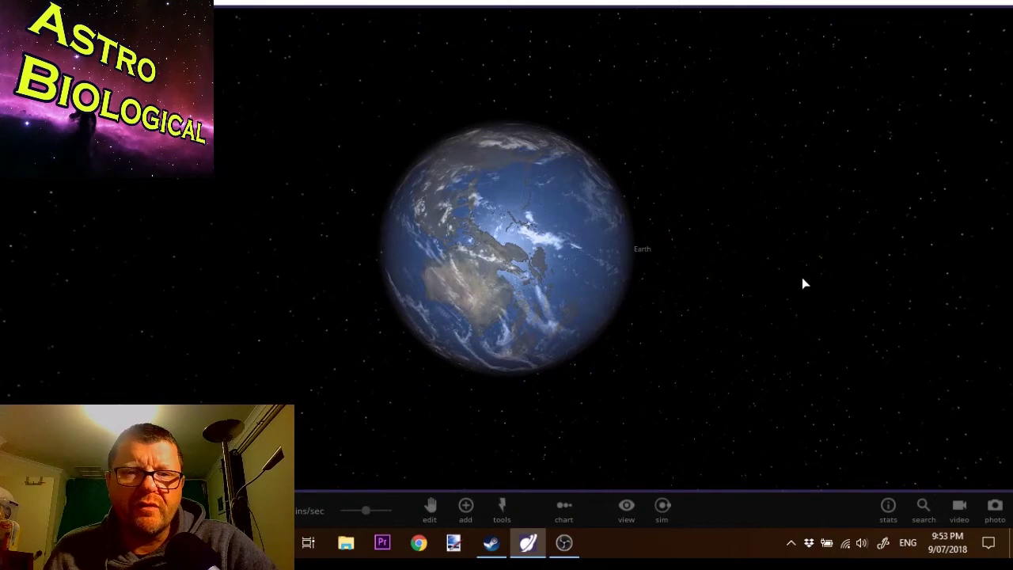
Step: Rotate Earth to its Pacific side, check its climate properties and close them
left_click_drag(803, 283, 509, 280)
left_click(522, 247)
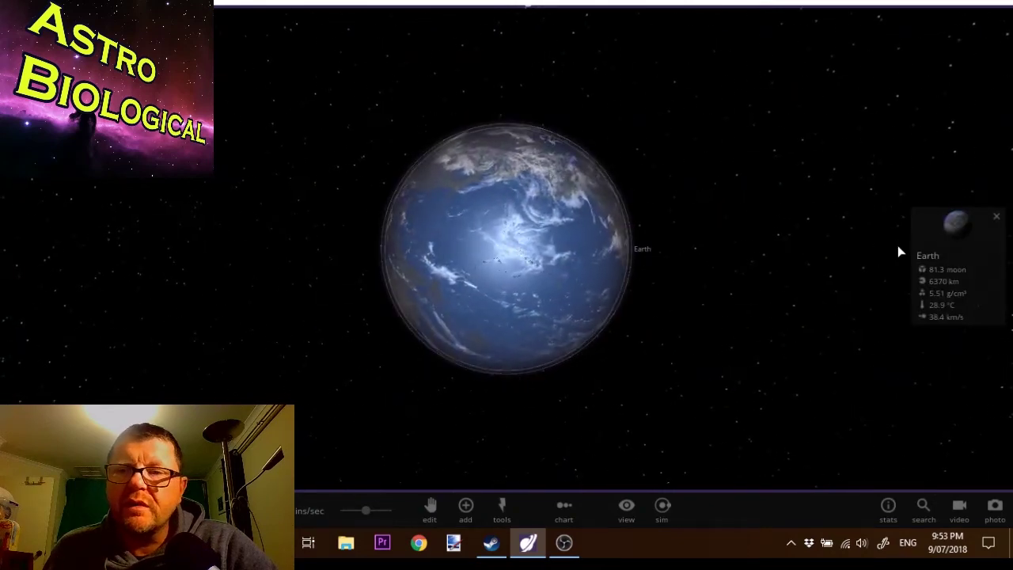
left_click(954, 220)
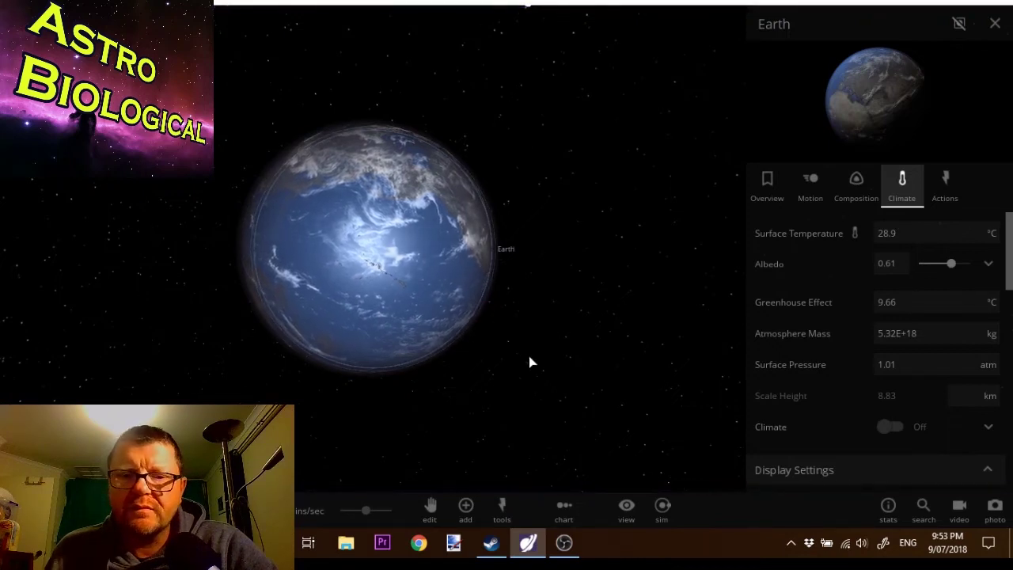
left_click(570, 359)
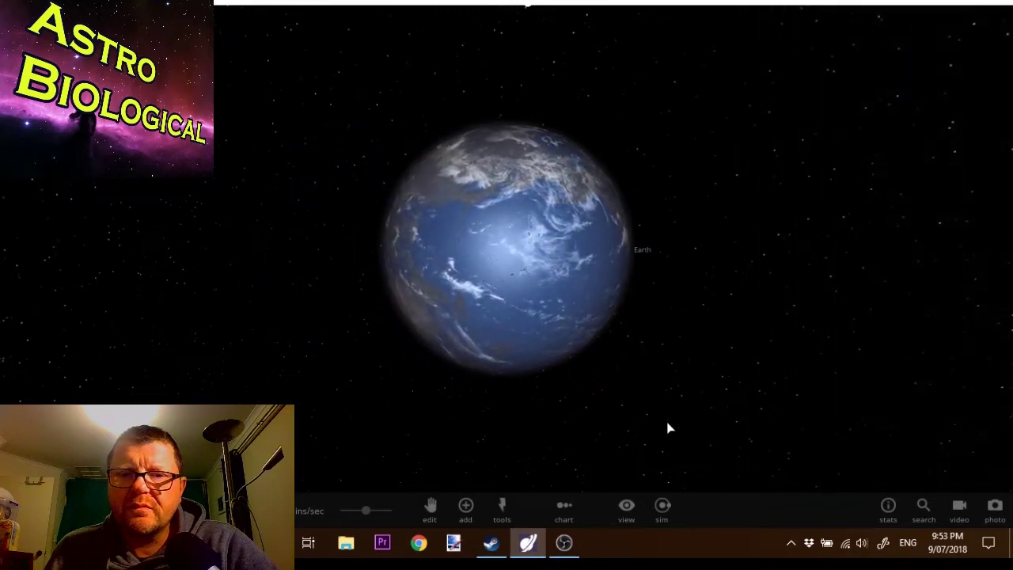
Step: Review the simulation overlay options in the additional view settings and close them
left_click(627, 510)
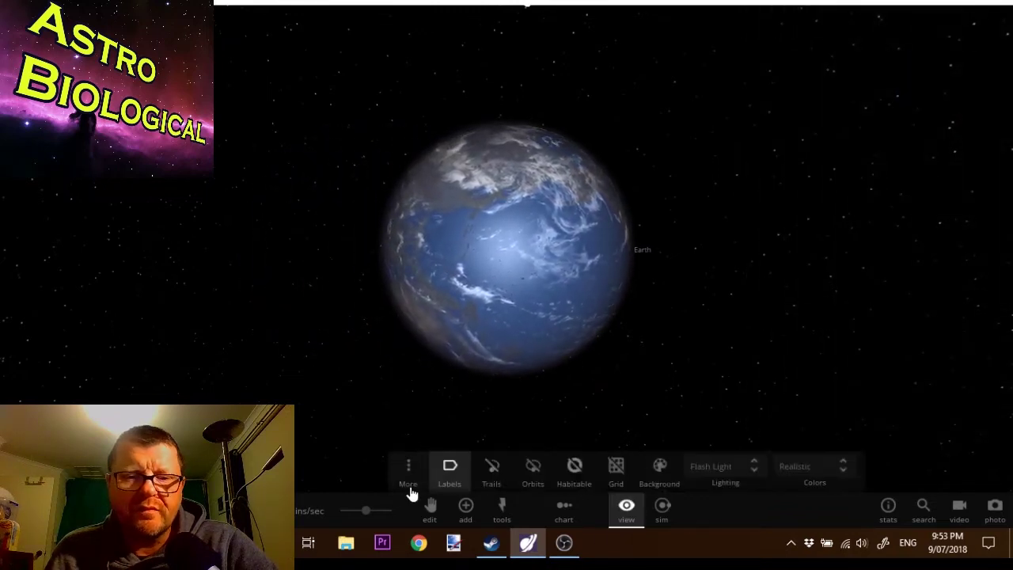
left_click(406, 475)
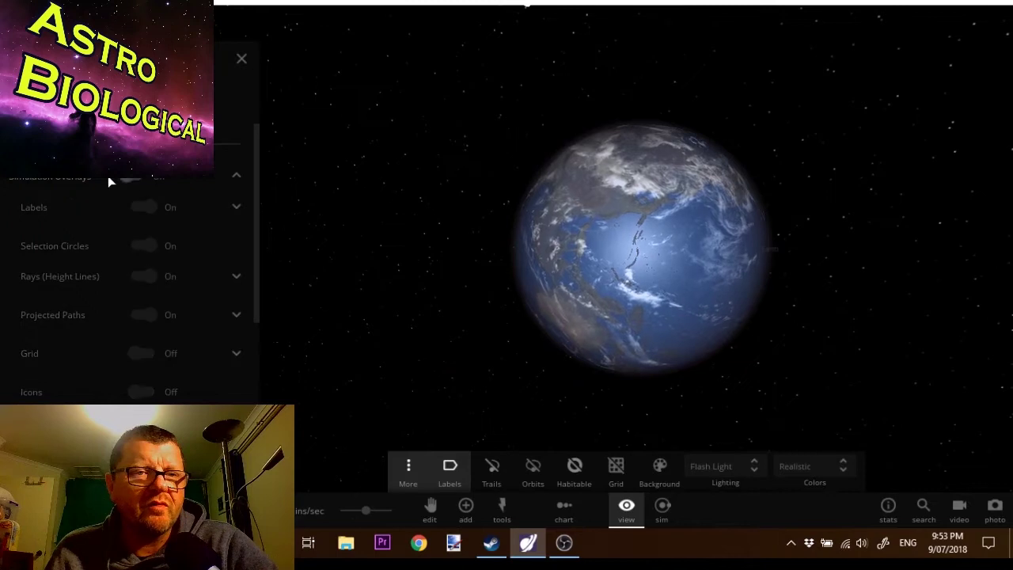
left_click(240, 59)
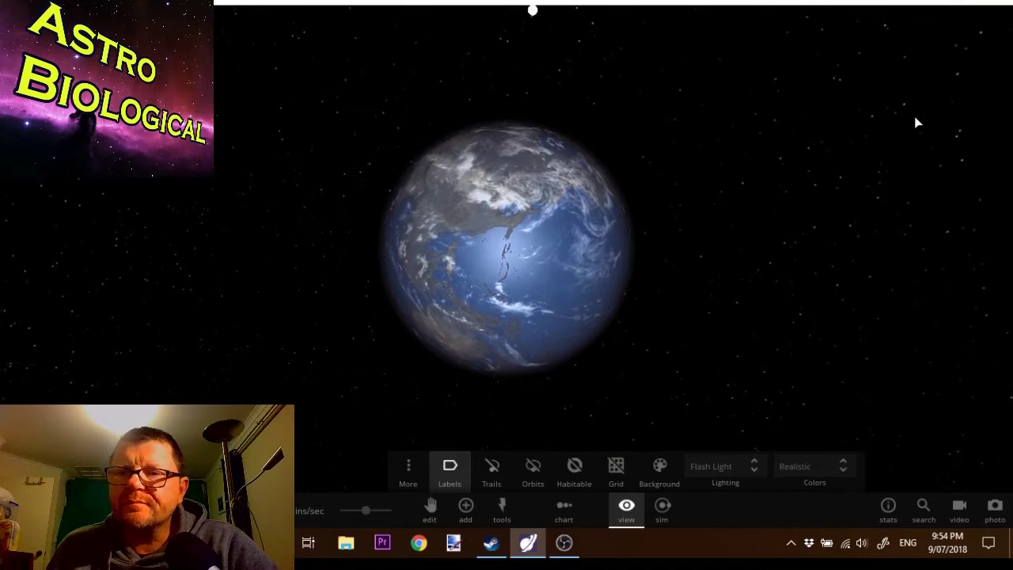
Step: Review Earth's climate properties from surface temperature and albedo through display settings and greenhouse gases to rotation and orbital elements
left_click(514, 218)
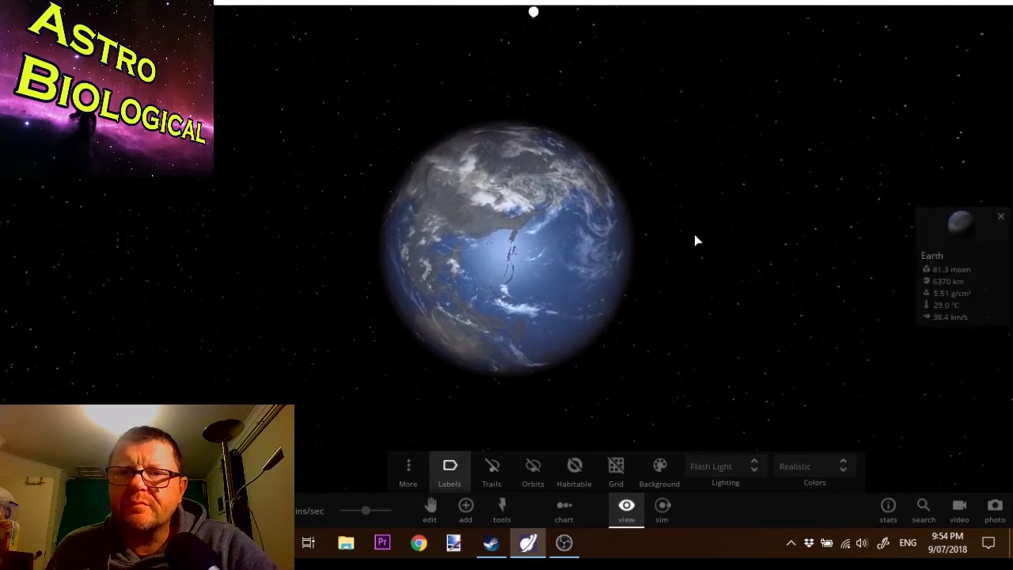
left_click(928, 255)
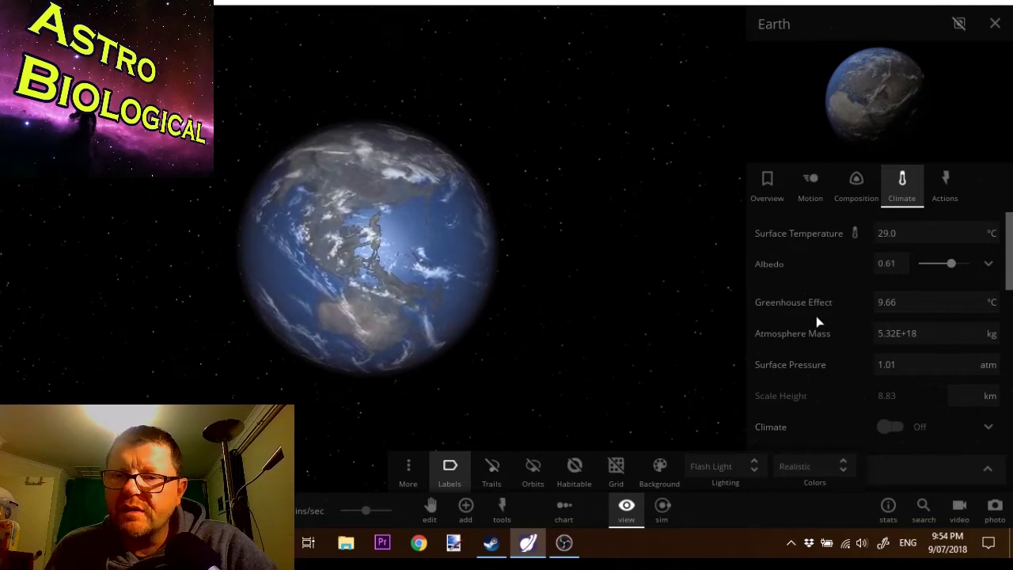
scroll(807, 325, "down", 3)
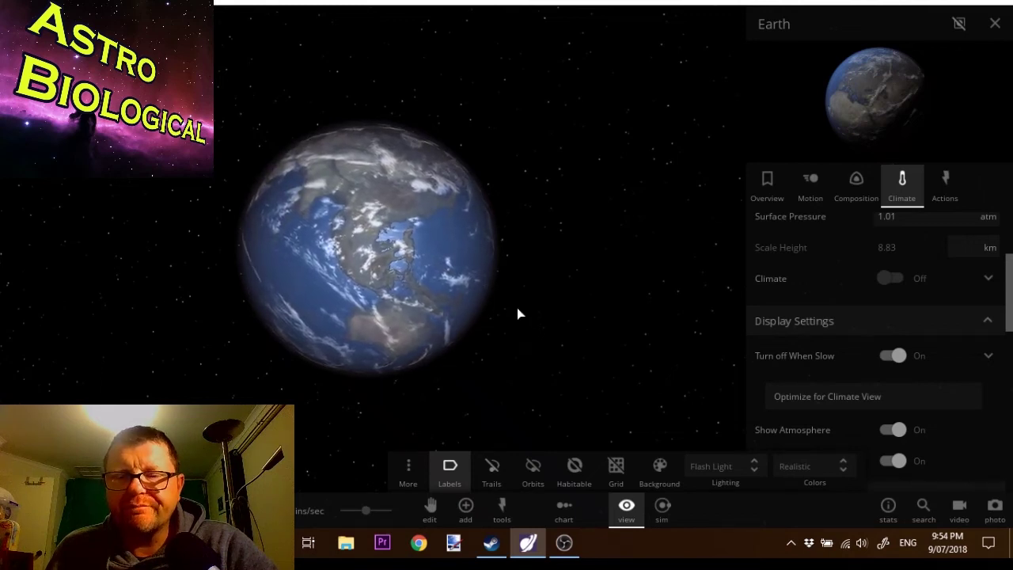
scroll(604, 306, "down", 2)
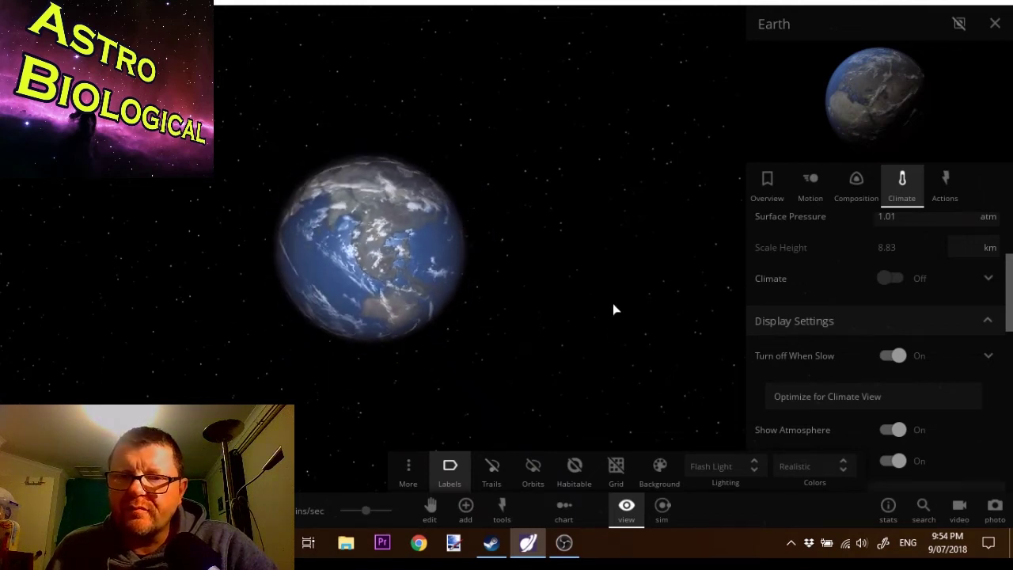
scroll(834, 325, "down", 1)
scroll(841, 314, "down", 3)
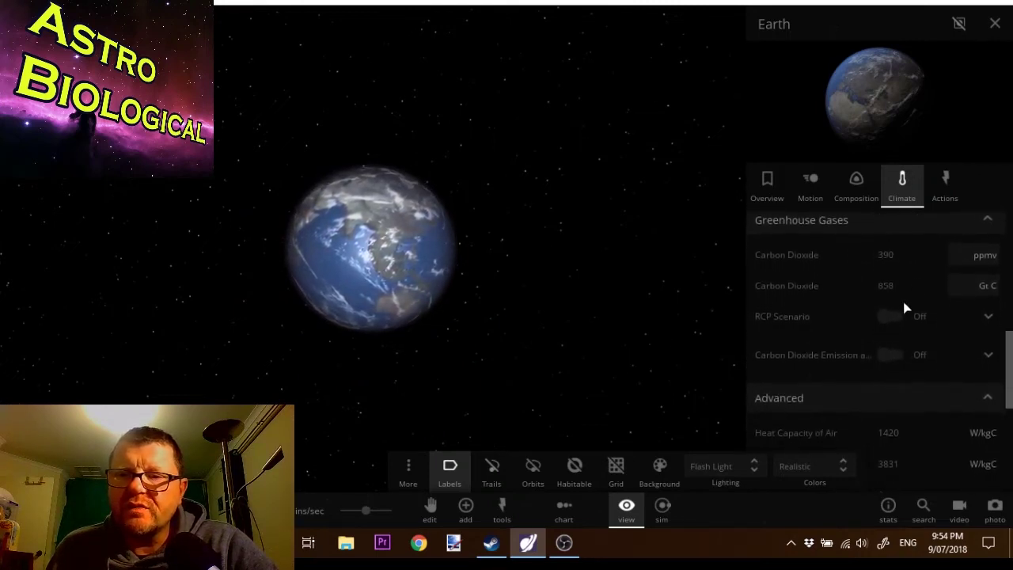
scroll(843, 314, "down", 3)
scroll(847, 320, "down", 4)
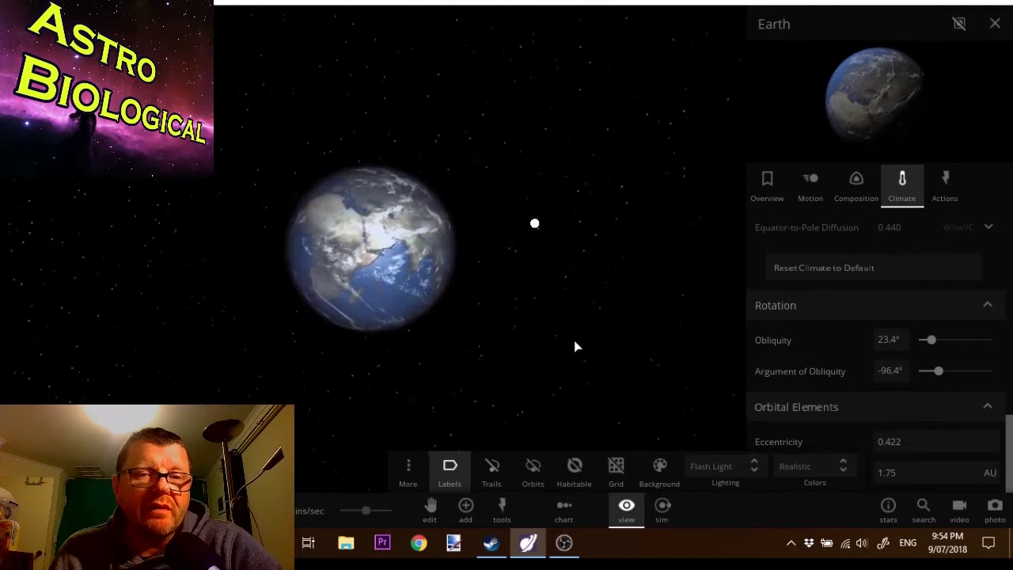
Step: Examine the Red Sea and Arabian Peninsula at close range, pull back and close Earth's properties
scroll(567, 328, "up", 5)
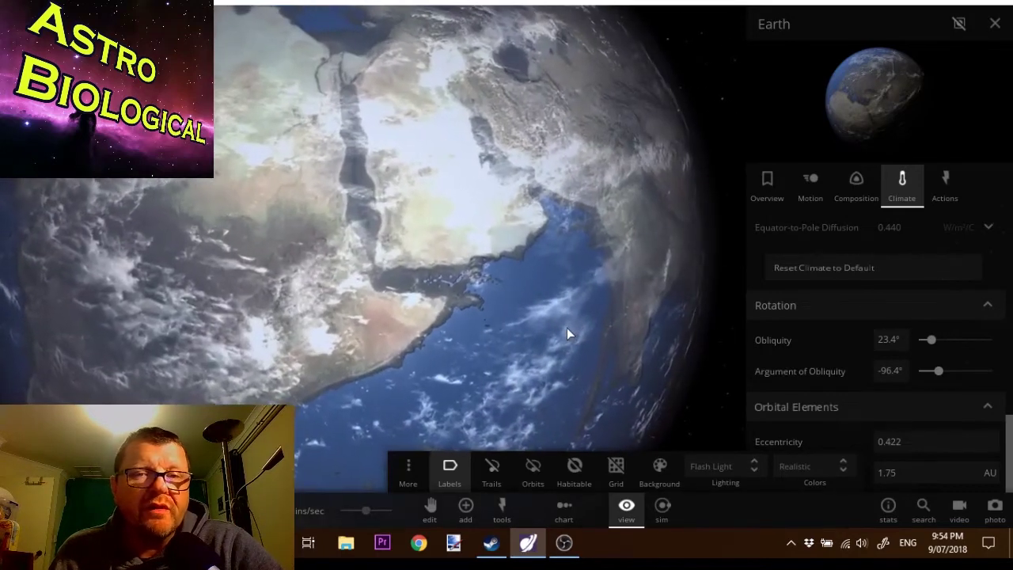
scroll(567, 334, "down", 5)
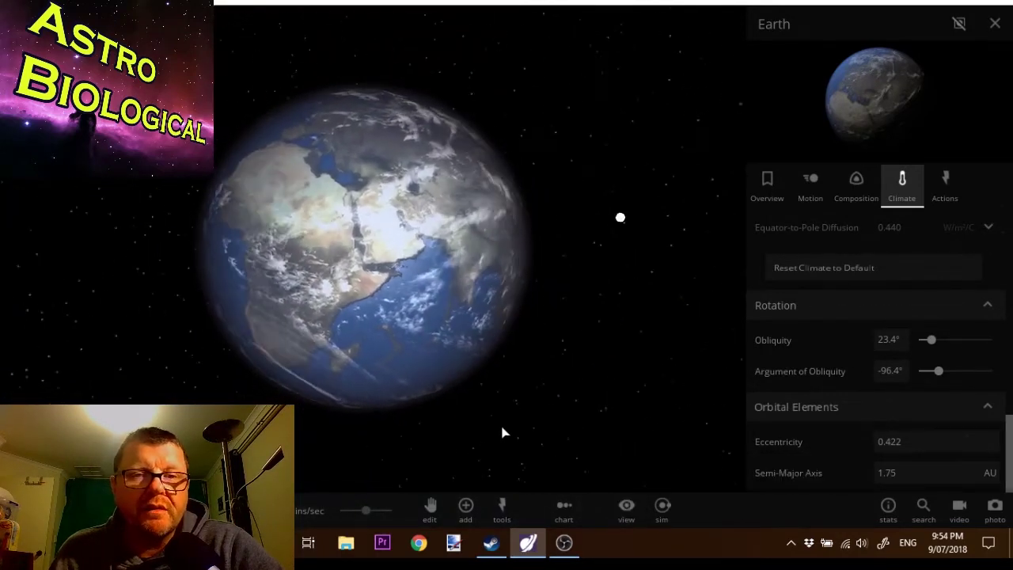
left_click(994, 23)
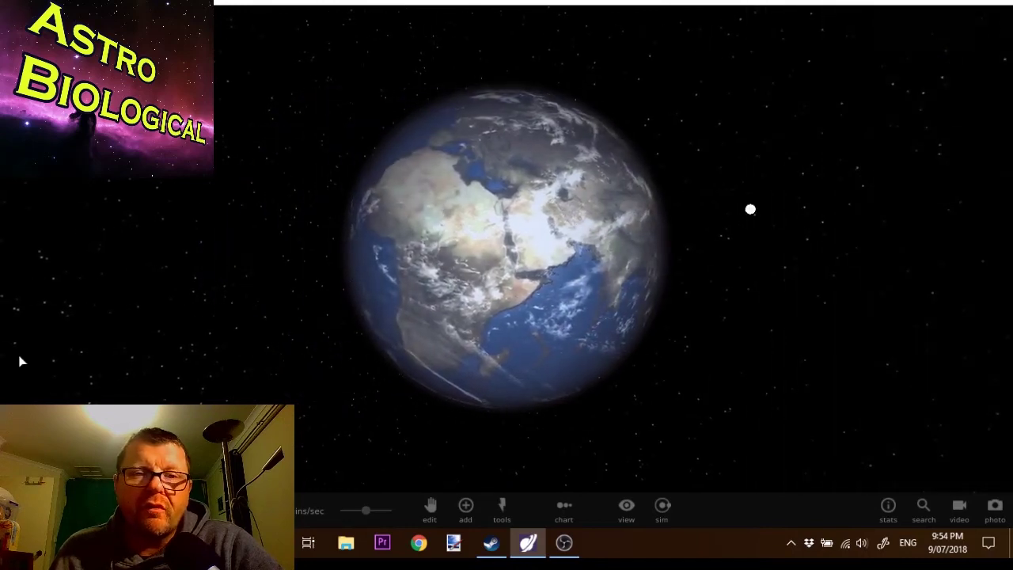
Step: Rotate Earth to Australia and examine the exposed land towards New Zealand at close range, including the view down to Antarctica
left_click_drag(174, 335, 324, 380)
left_click_drag(38, 361, 274, 315)
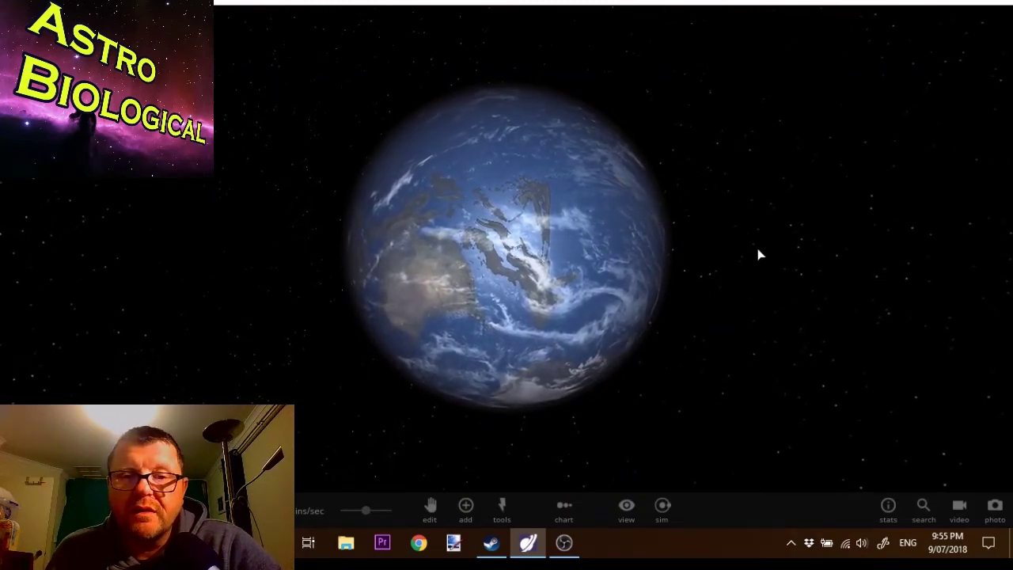
scroll(791, 321, "up", 5)
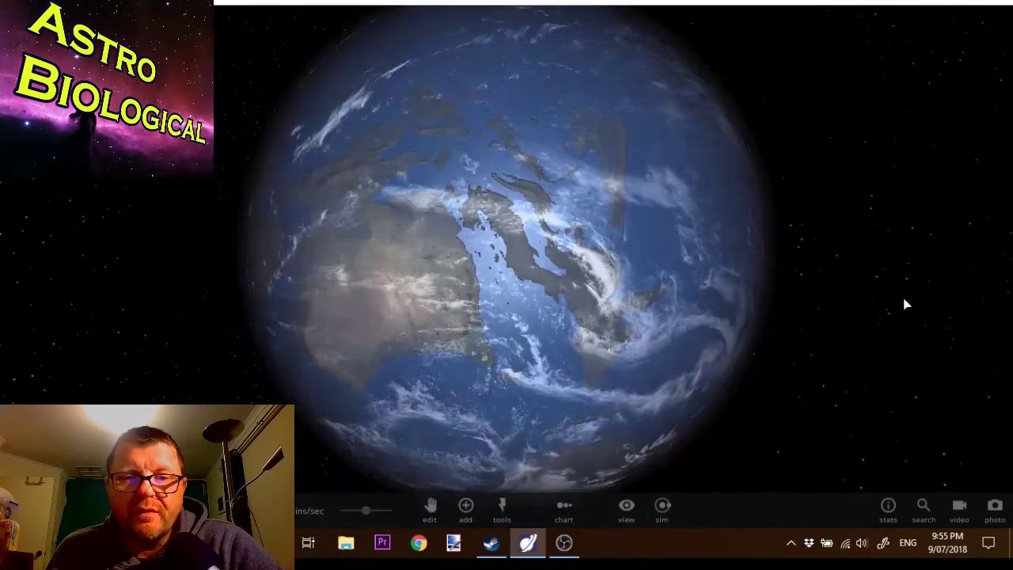
scroll(902, 302, "down", 3)
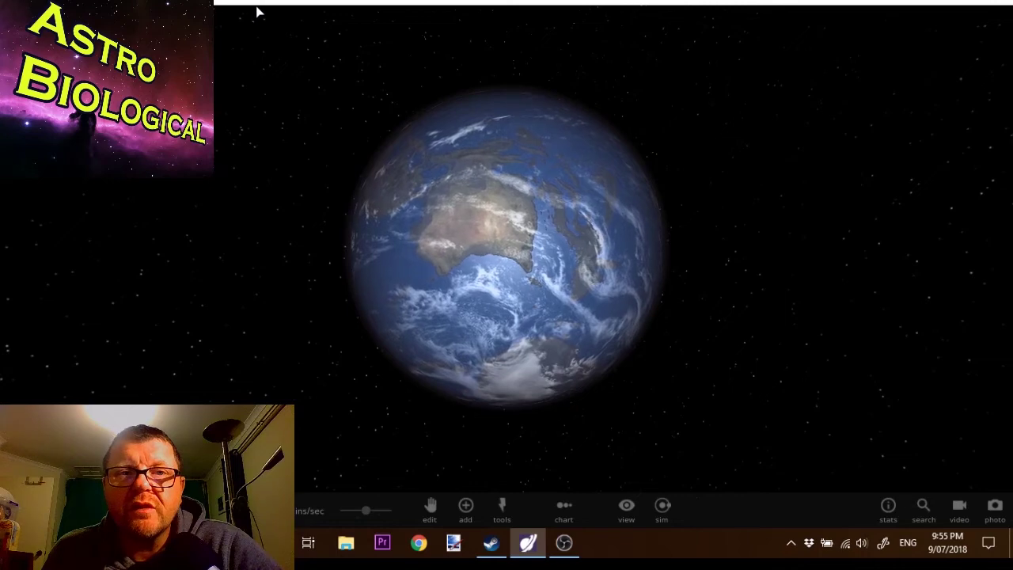
Step: Rotate Earth to inspect the exposed land around Central and South America, and turn on to southern Africa and Madagascar
left_click_drag(275, 34, 768, 266)
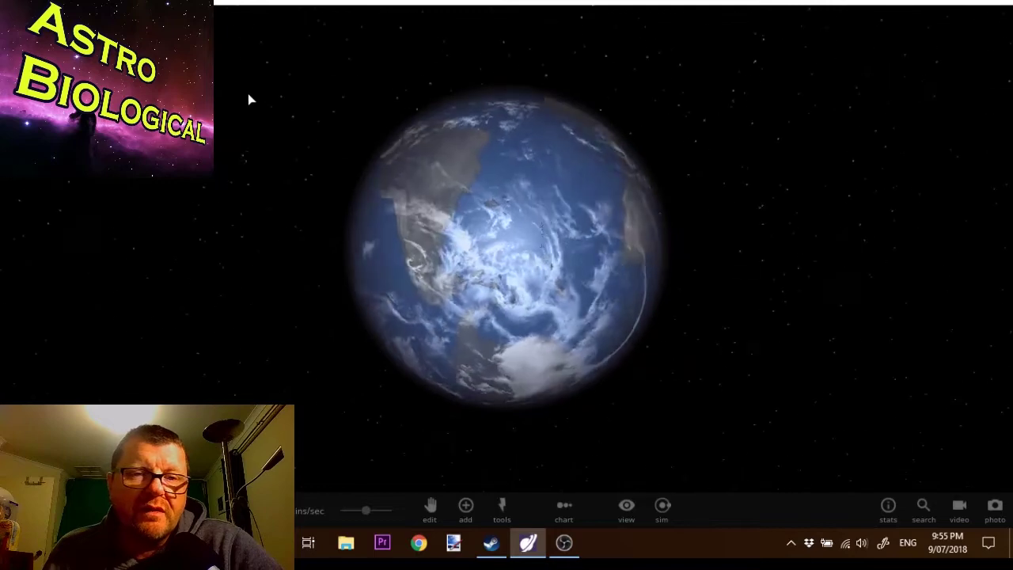
scroll(207, 198, "up", 4)
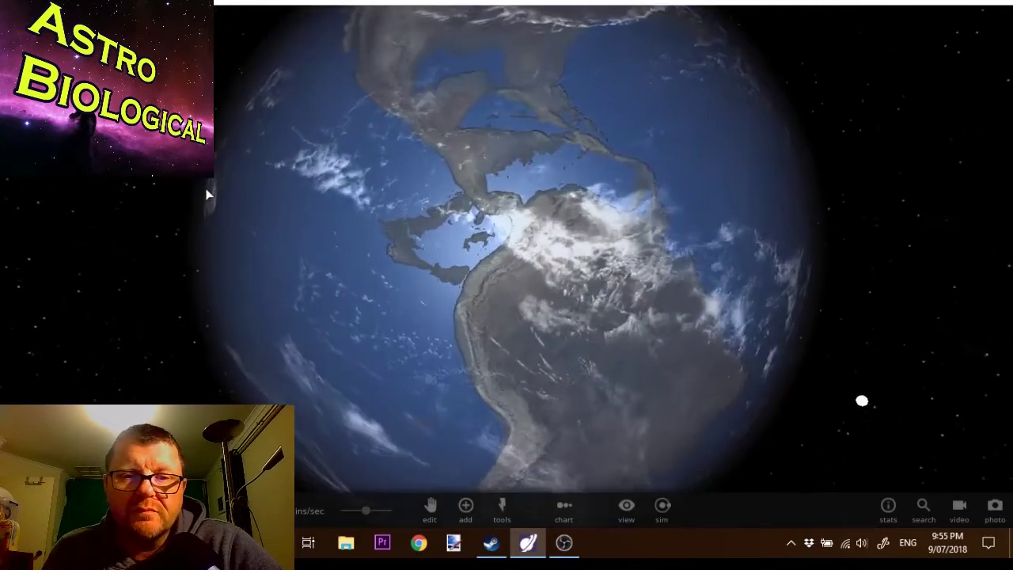
scroll(196, 190, "down", 3)
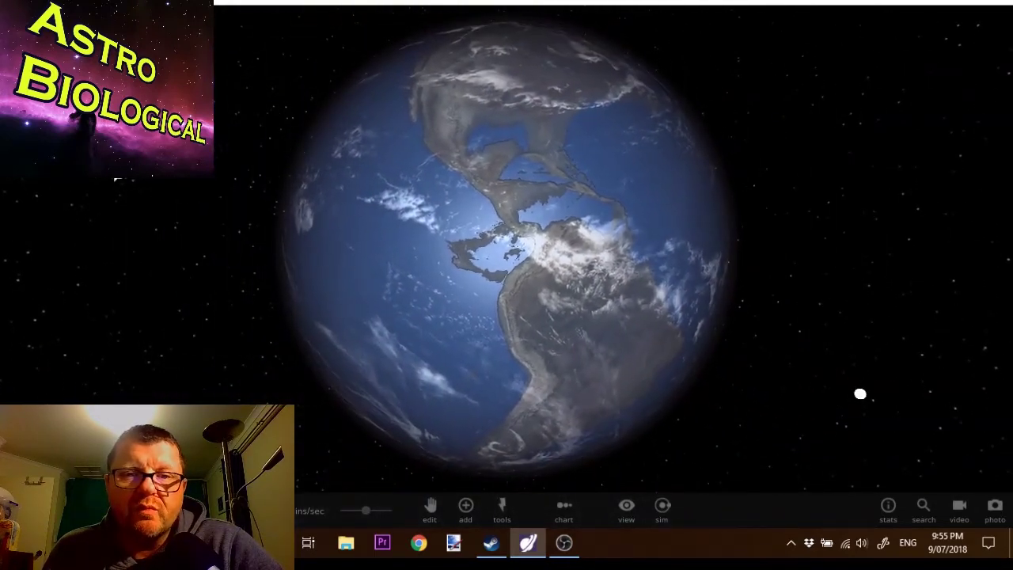
left_click_drag(412, 300, 418, 224)
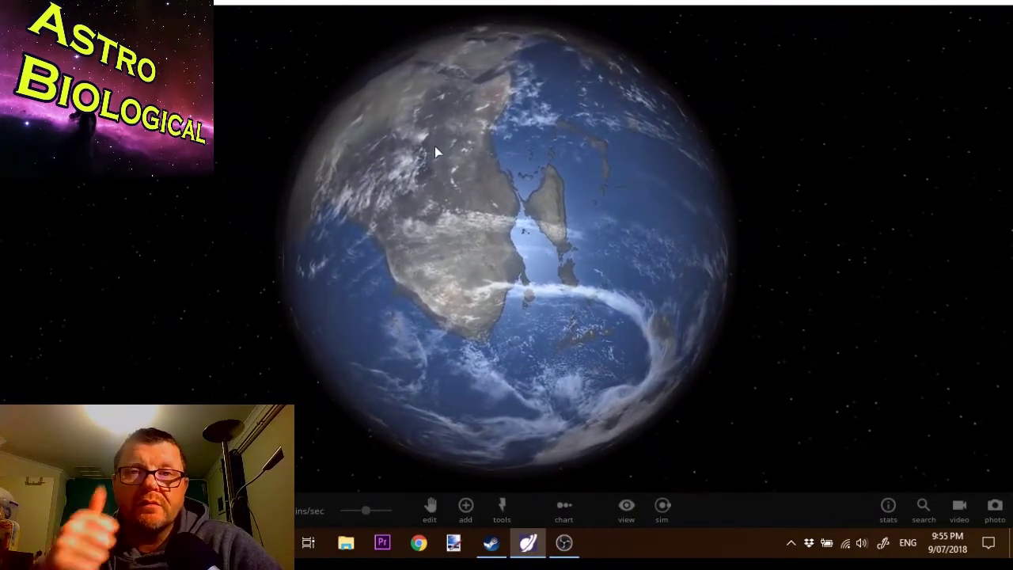